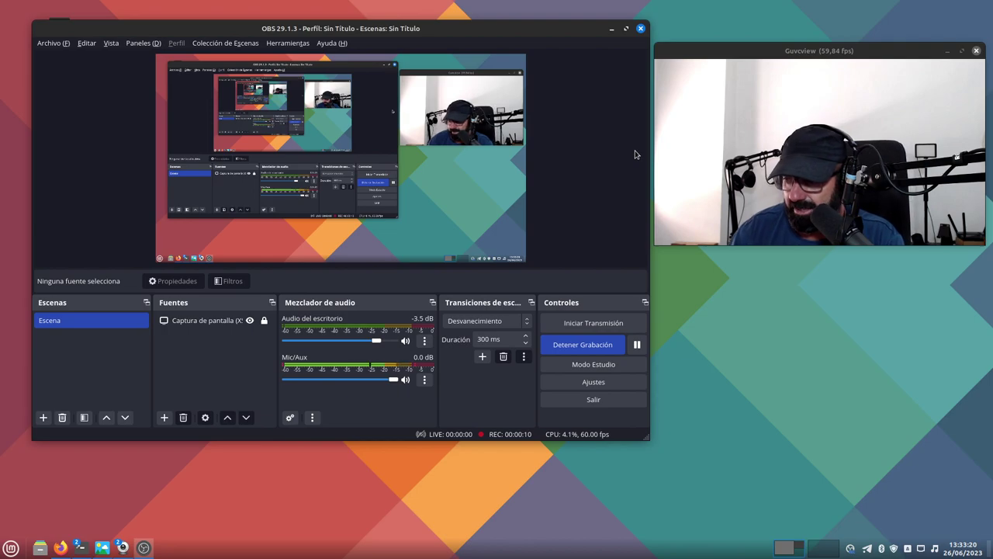
Step: Minimize the OBS window and reposition the terminal window showing the neofetch output
left_click(611, 28)
left_click_drag(380, 70, 440, 66)
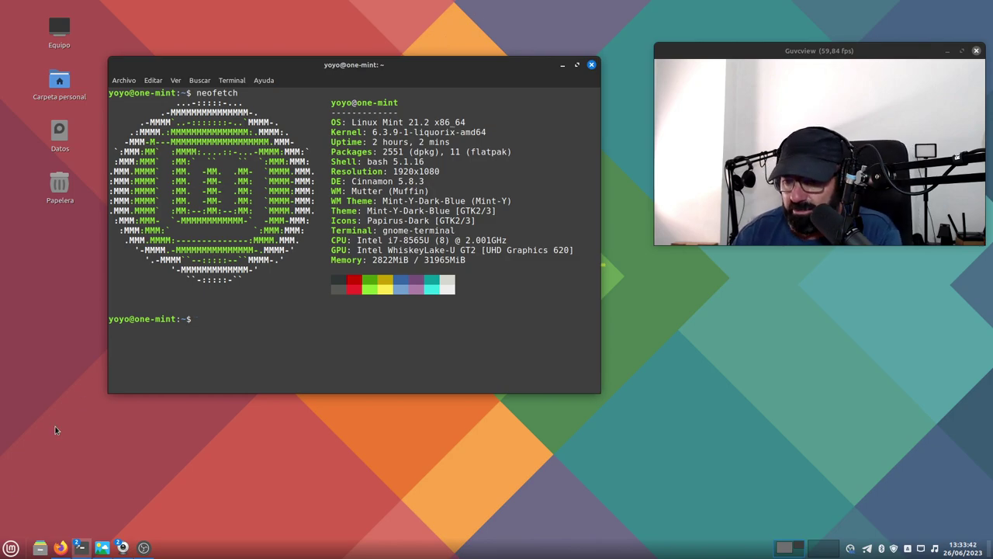
Step: Open the home folder in the file manager, move its window over the terminal, and close it
left_click(40, 545)
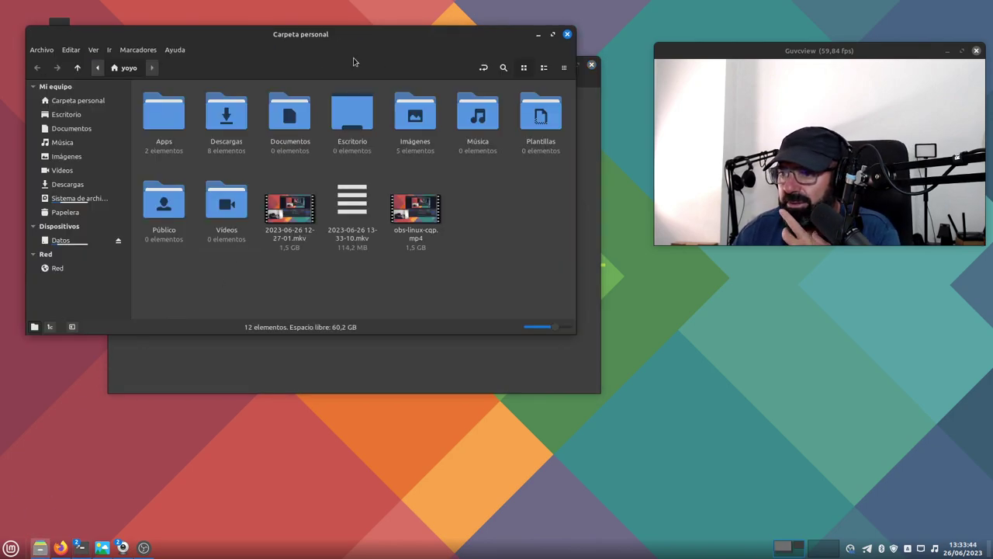
left_click_drag(623, 381, 479, 376)
left_click_drag(372, 78, 512, 221)
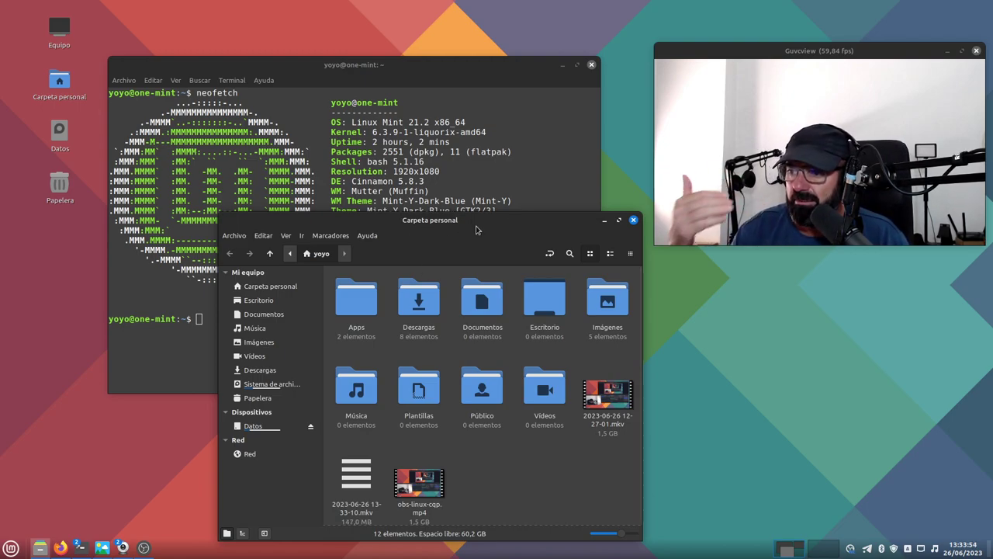
left_click(633, 220)
left_click(502, 76)
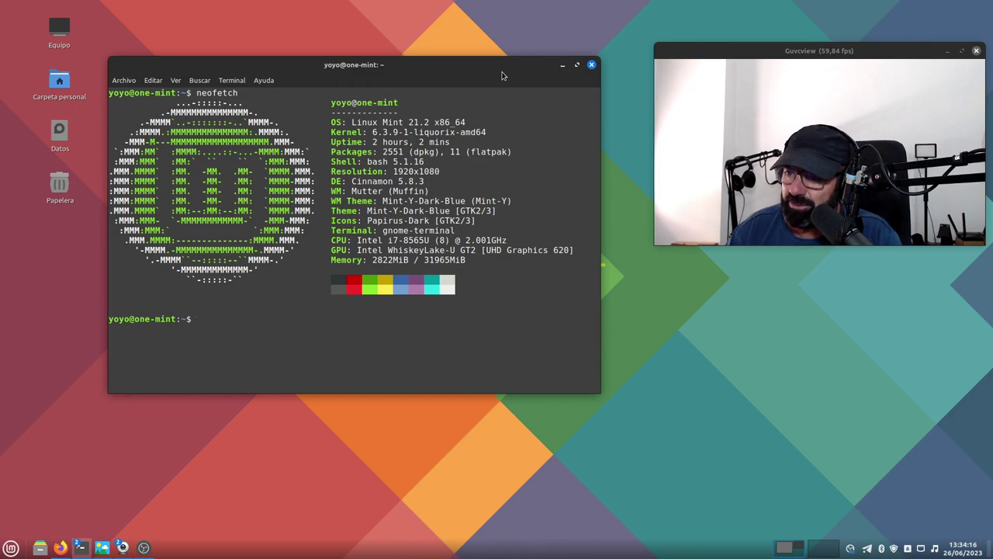
Step: Switch from the terminal to Firefox and review the Salmorejo Geek tutorial's PPA and installation commands for PipeWire and WirePlumber
left_click(563, 67)
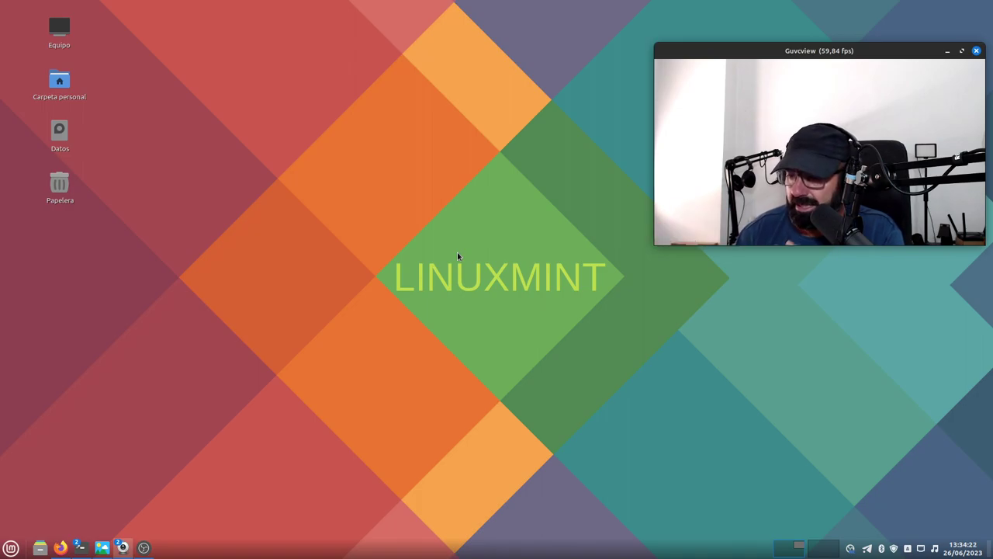
left_click(57, 550)
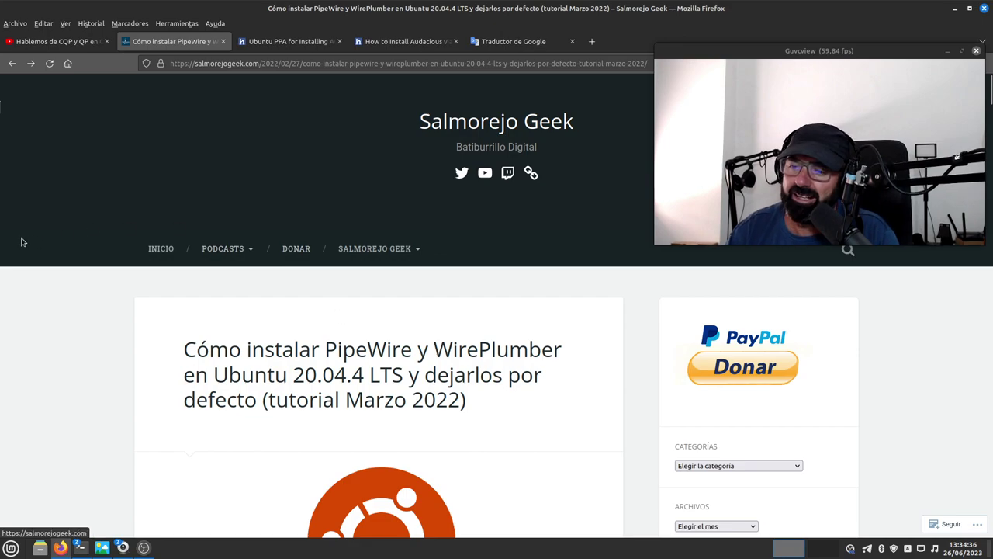
scroll(52, 309, "down", 1)
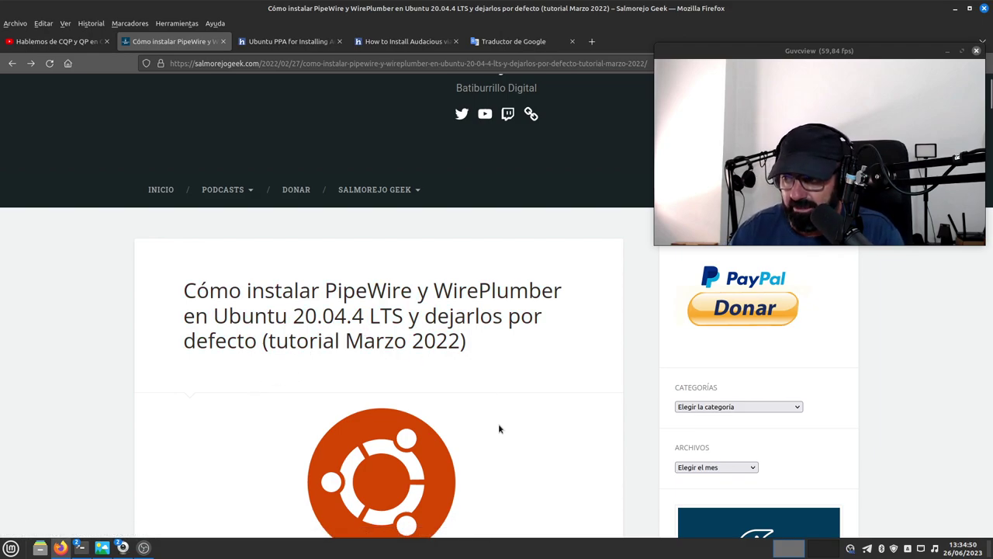
scroll(499, 428, "down", 4)
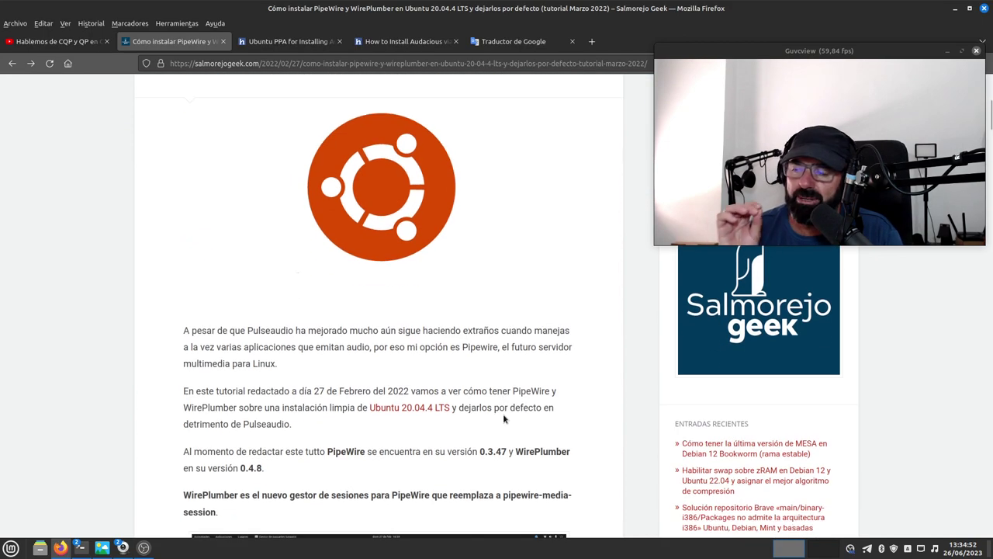
right_click(512, 423)
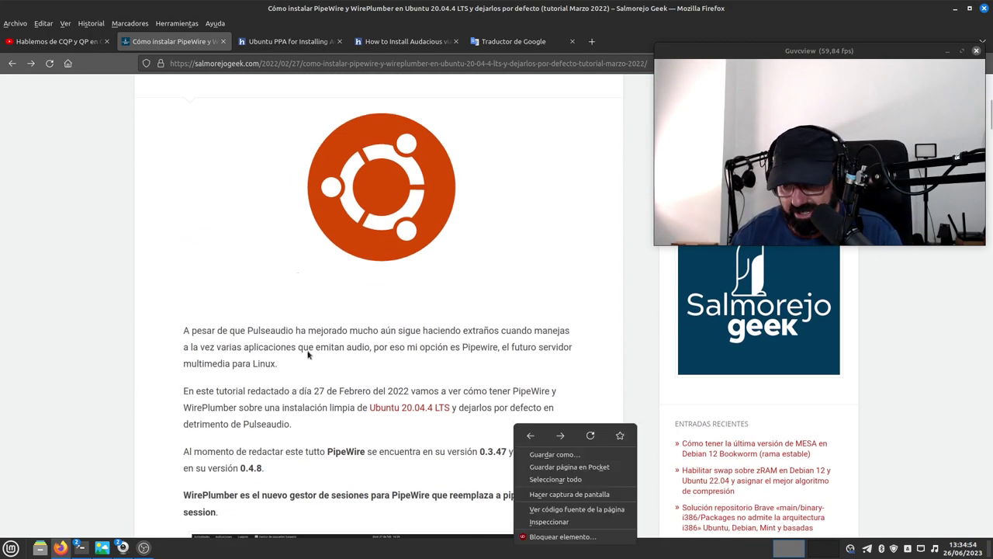
left_click(95, 300)
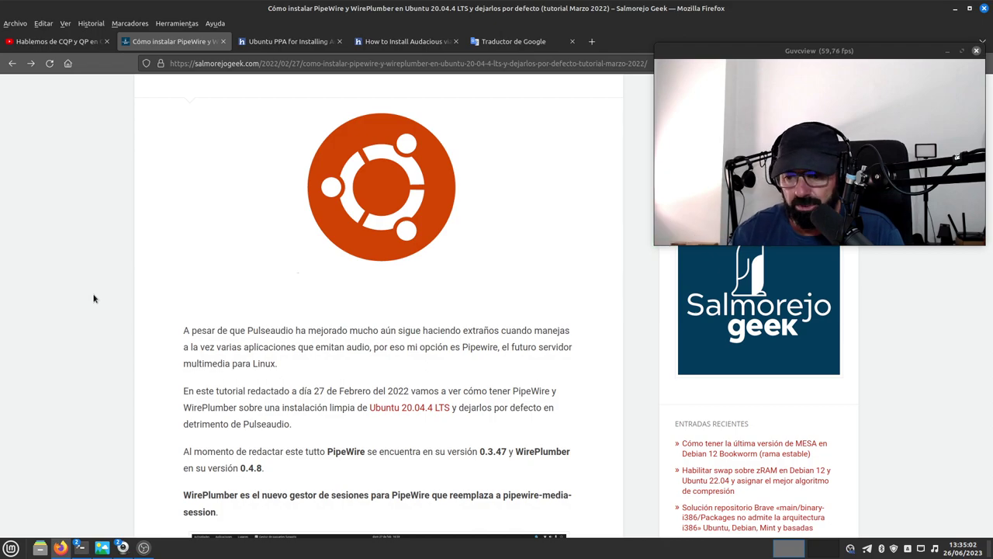
scroll(107, 317, "down", 4)
scroll(107, 316, "up", 2)
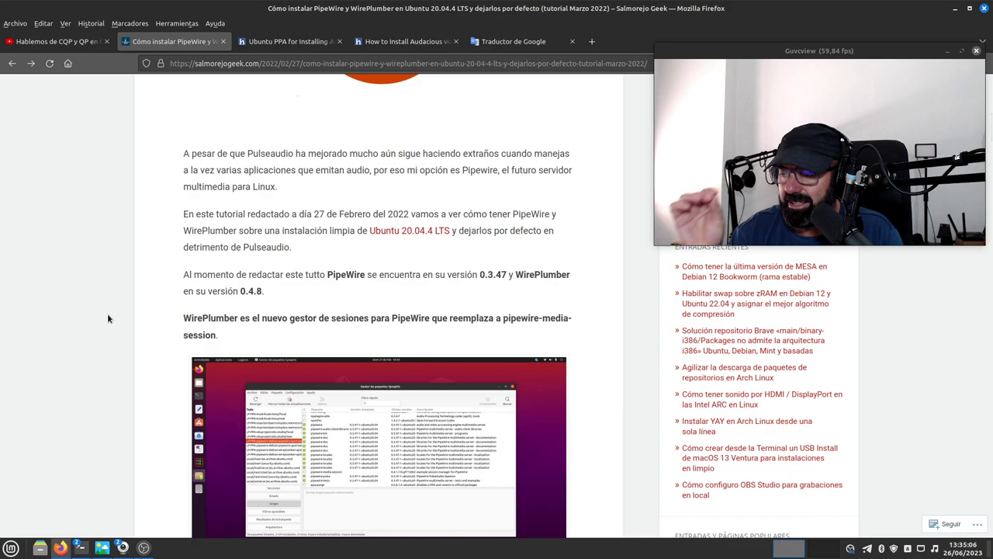
scroll(111, 314, "down", 3)
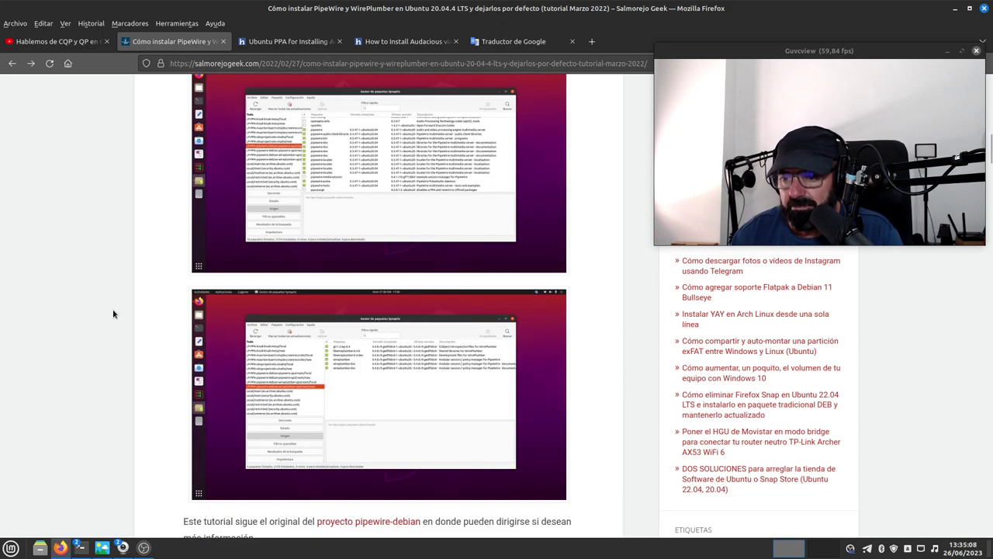
scroll(127, 277, "down", 2)
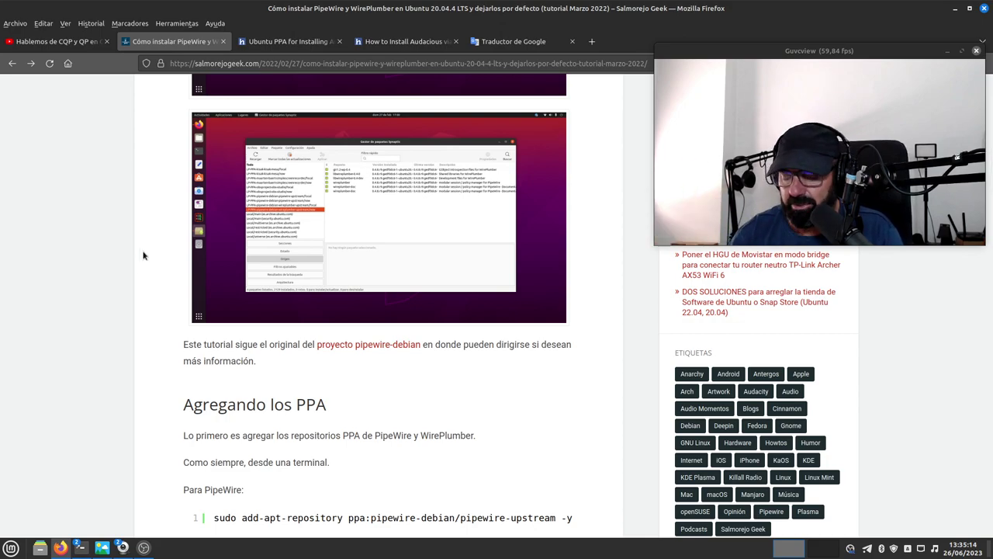
scroll(57, 233, "down", 3)
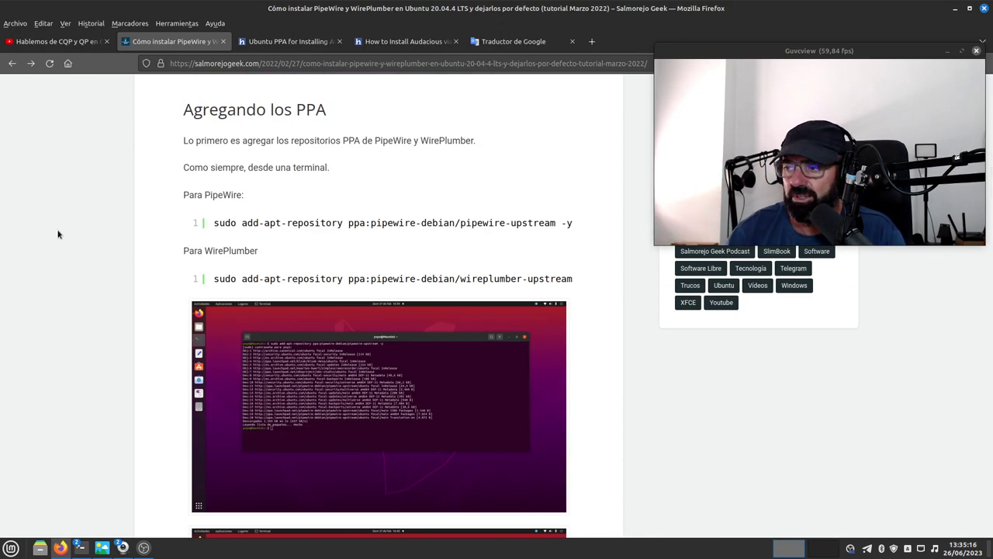
scroll(107, 205, "down", 3)
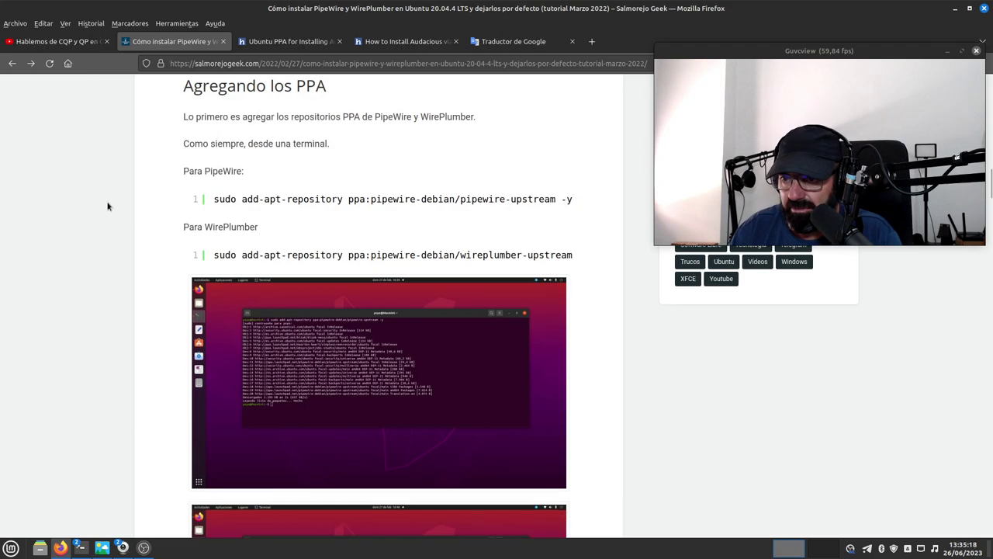
scroll(108, 206, "down", 3)
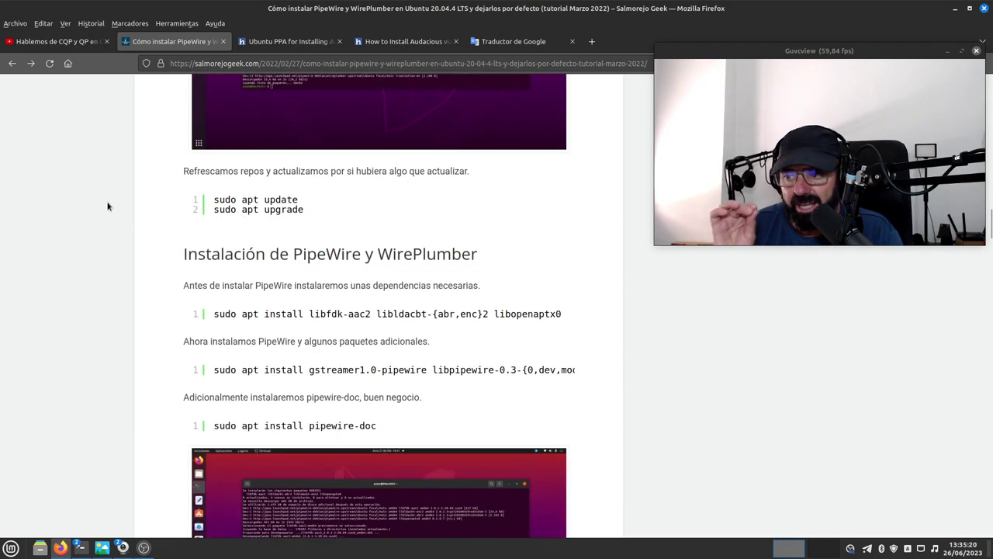
scroll(151, 232, "down", 5)
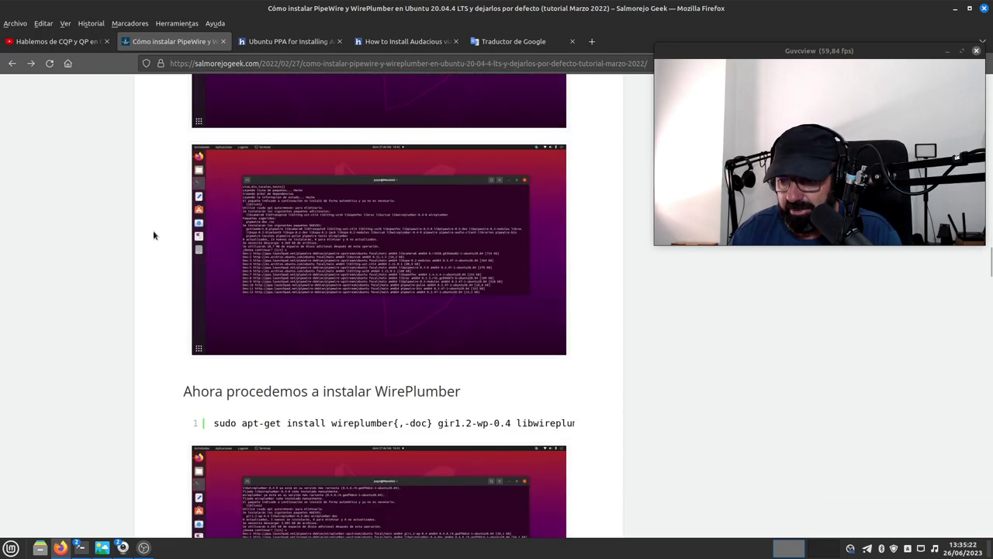
scroll(154, 226, "up", 15)
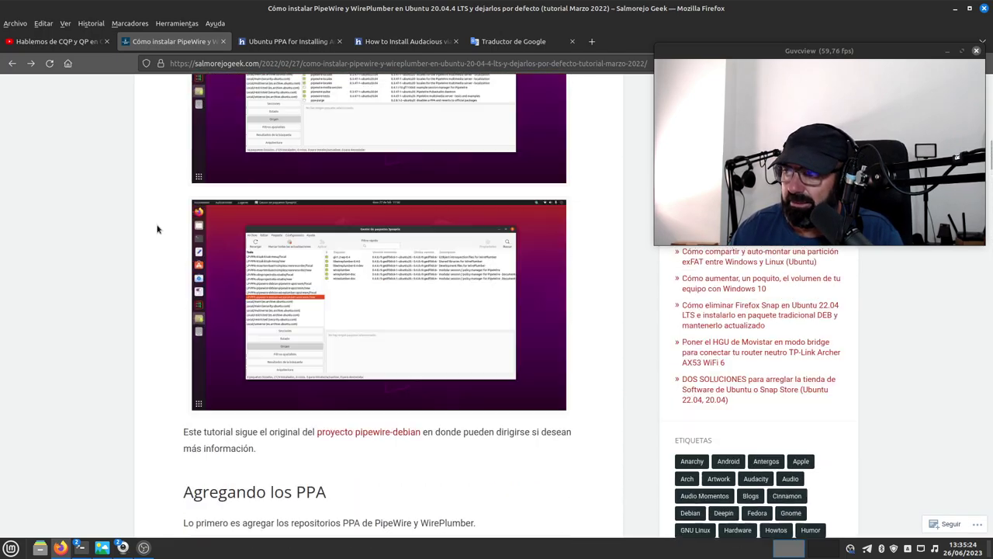
Step: Minimize the browser, search the installed applications for "he" and launch Helvum
left_click(954, 8)
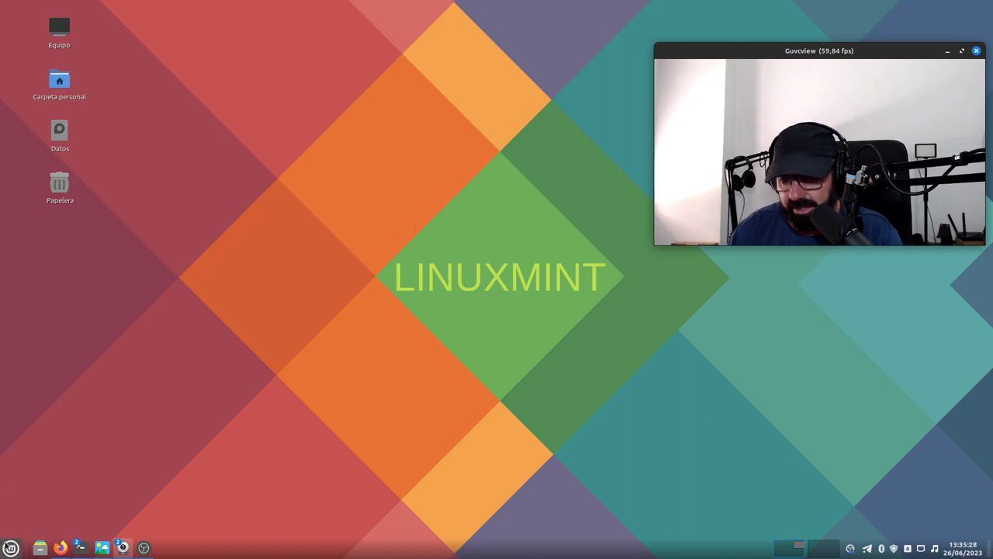
left_click(11, 548)
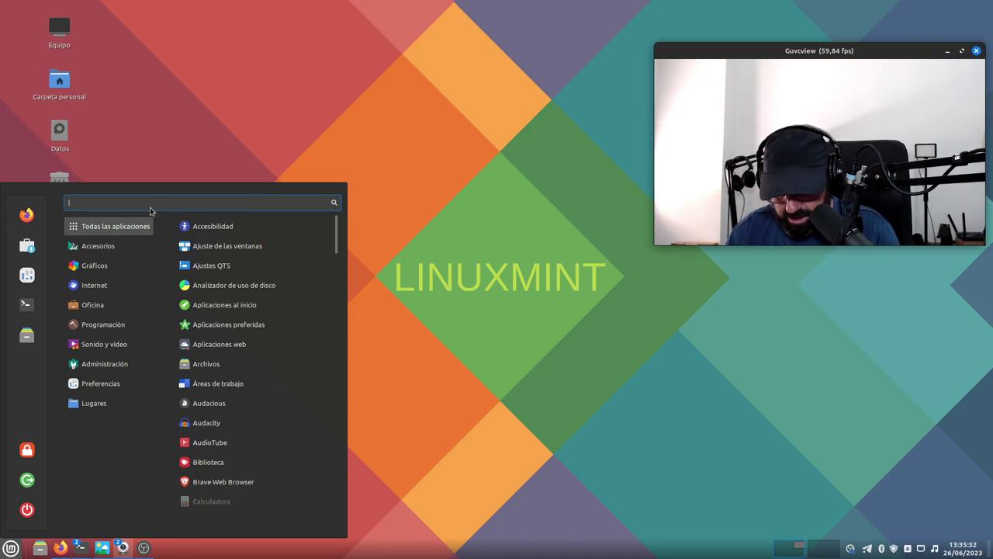
type("he")
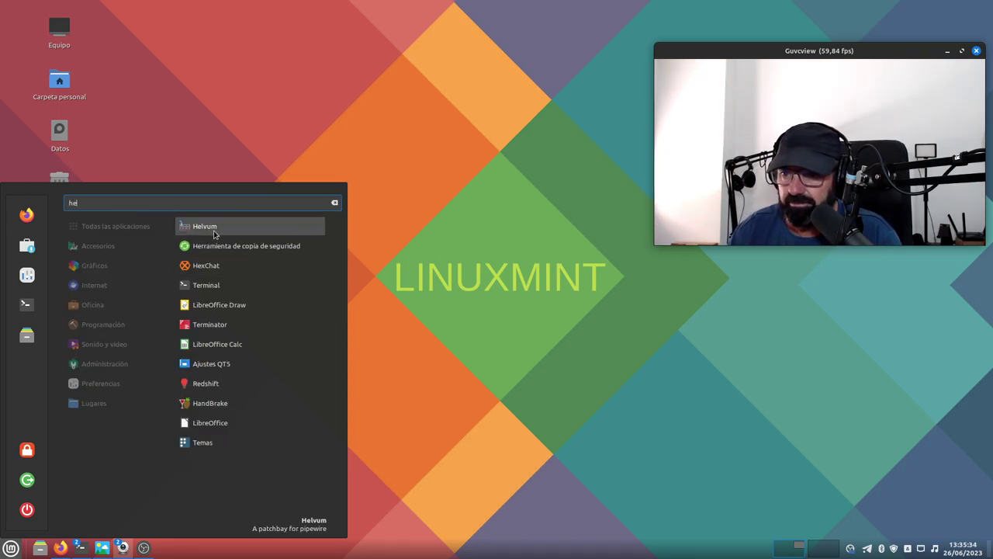
left_click(214, 228)
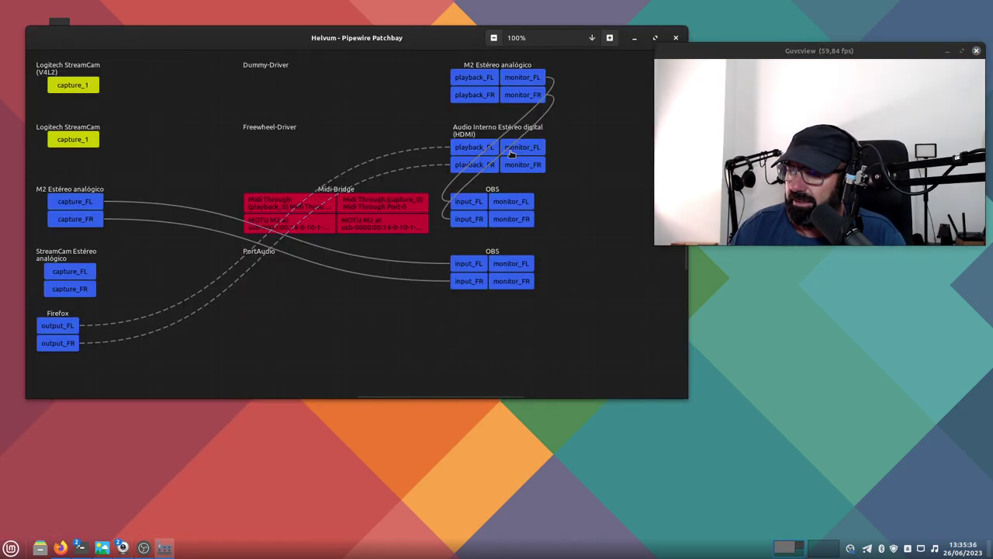
Step: Maximize Helvum, move the M2 Estéreo analógico playback node below the PortAudio node, and minimize the window
left_click(655, 41)
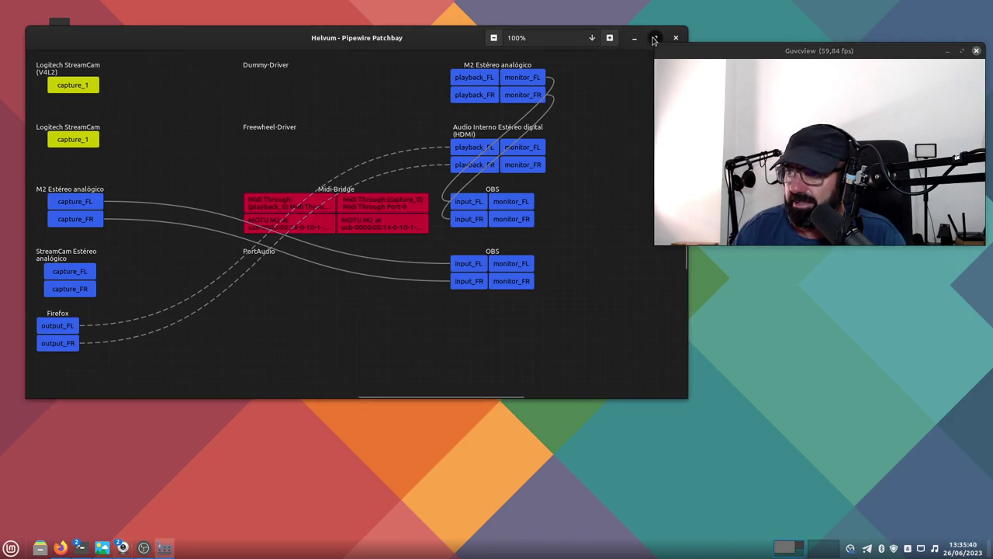
left_click_drag(426, 74, 186, 364)
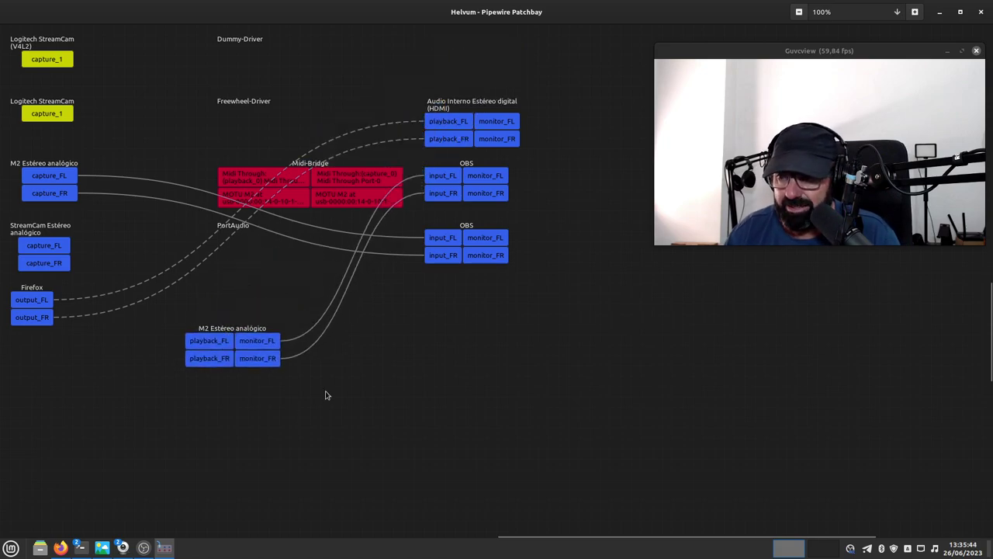
left_click(940, 12)
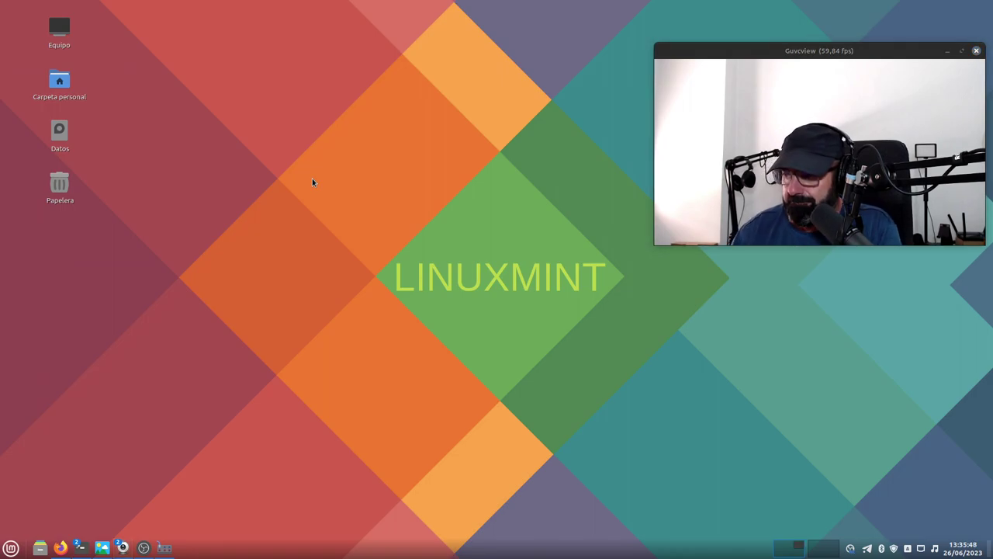
Step: Switch to Firefox and examine the UbuntuHandbook article on the Audacity 3.3.1 PPA, including its supported Ubuntu versions
left_click(59, 547)
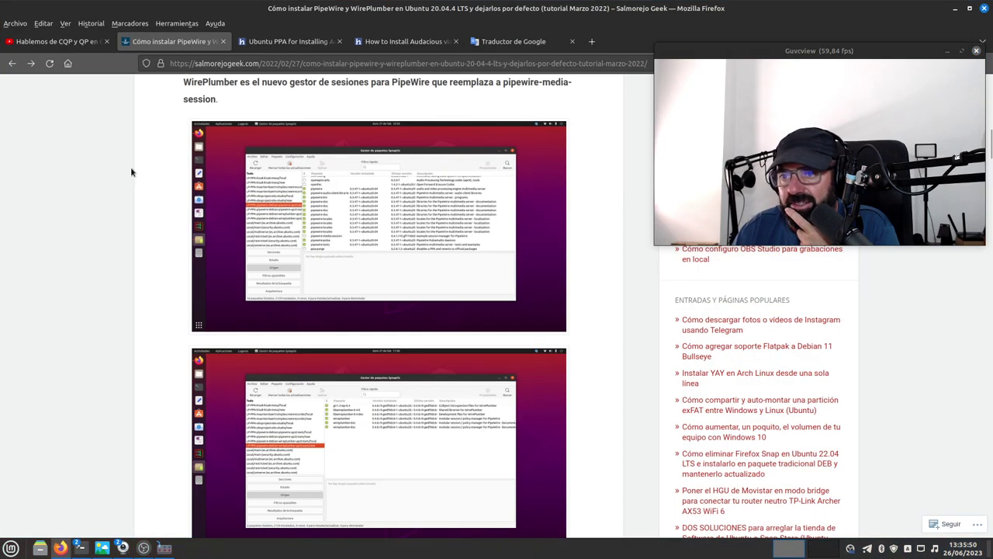
left_click(287, 41)
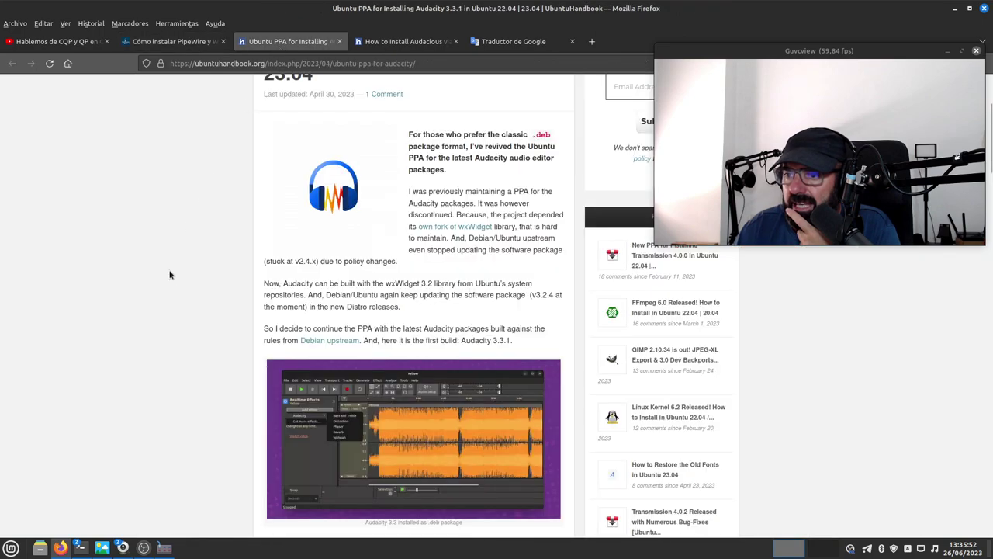
scroll(167, 308, "up", 5)
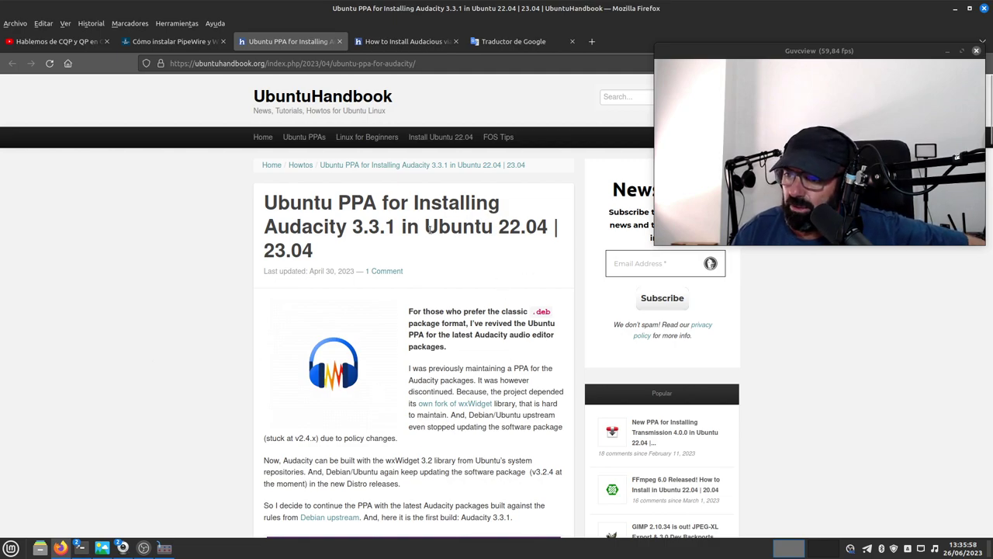
left_click_drag(426, 227, 556, 228)
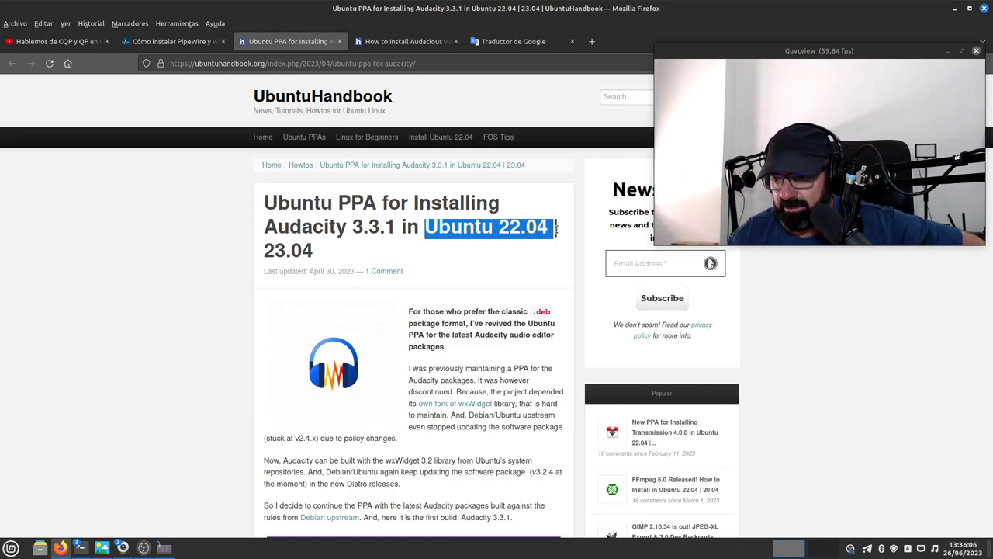
left_click(174, 349)
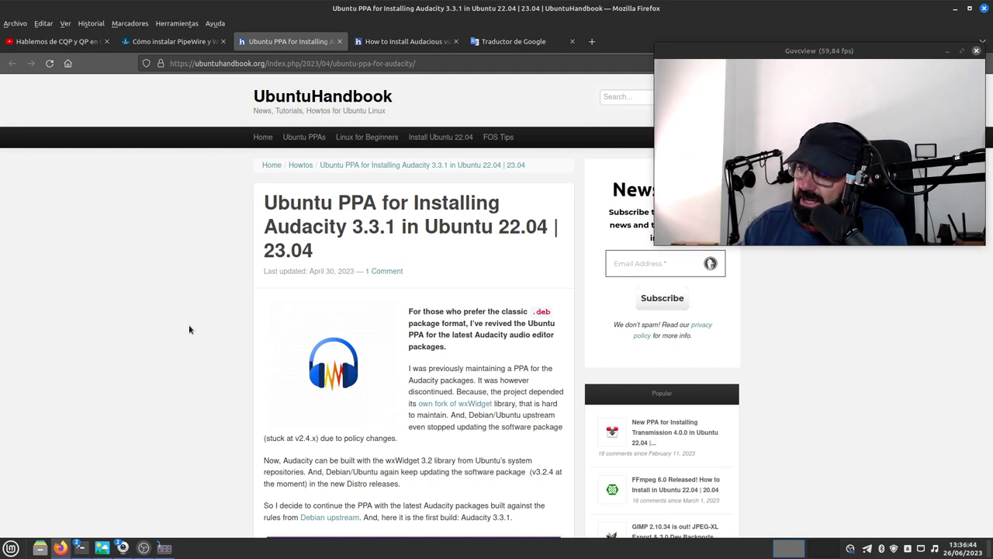
scroll(188, 330, "down", 2)
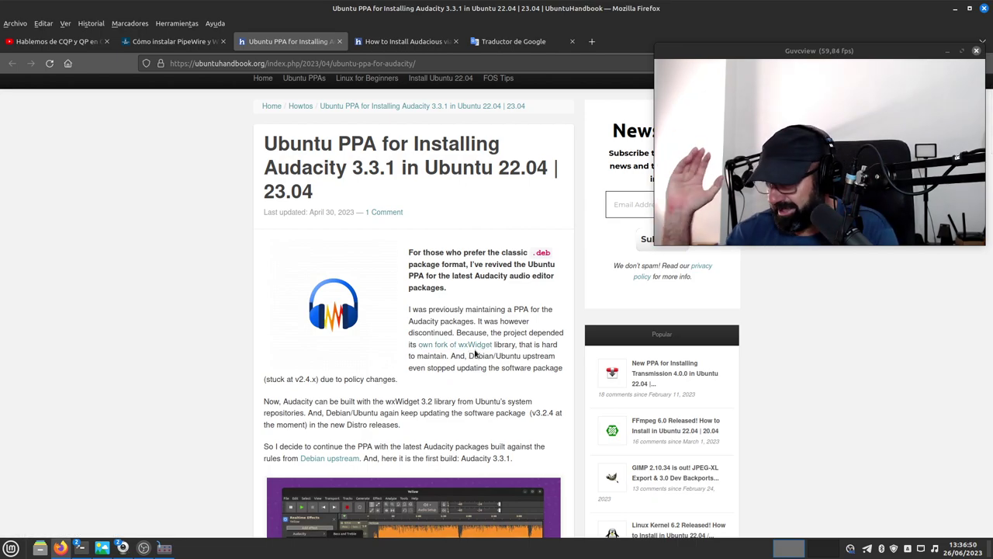
scroll(112, 307, "down", 5)
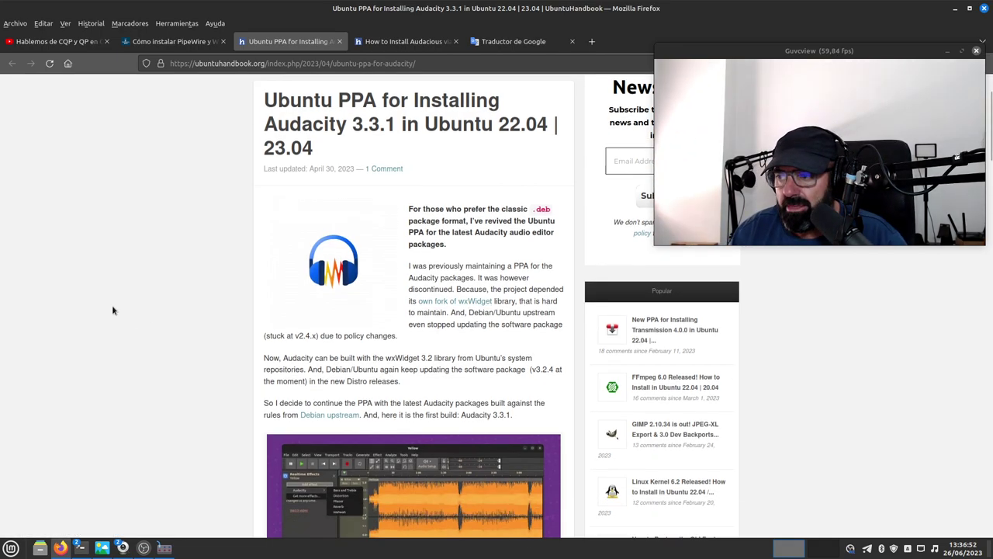
scroll(111, 310, "up", 5)
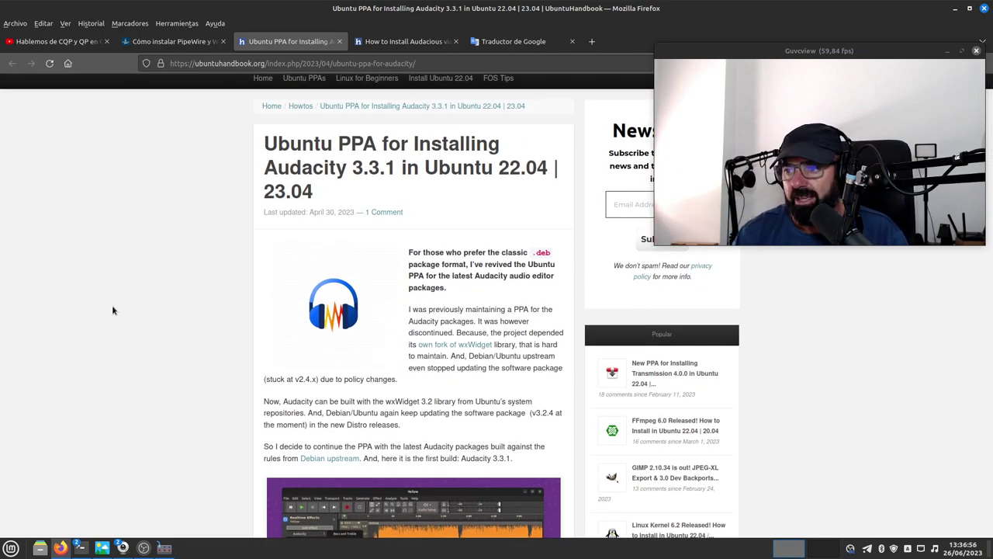
scroll(112, 295, "down", 5)
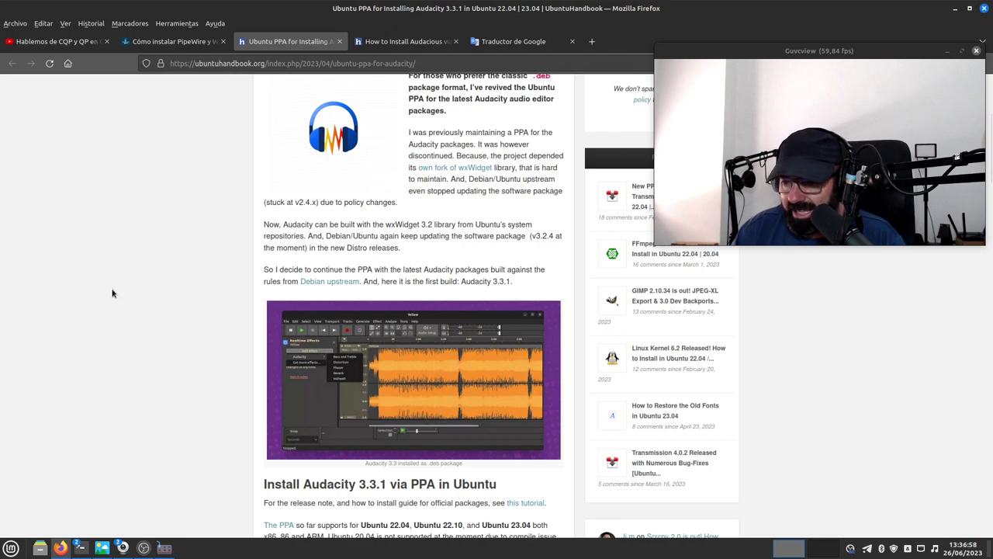
scroll(262, 422, "up", 5)
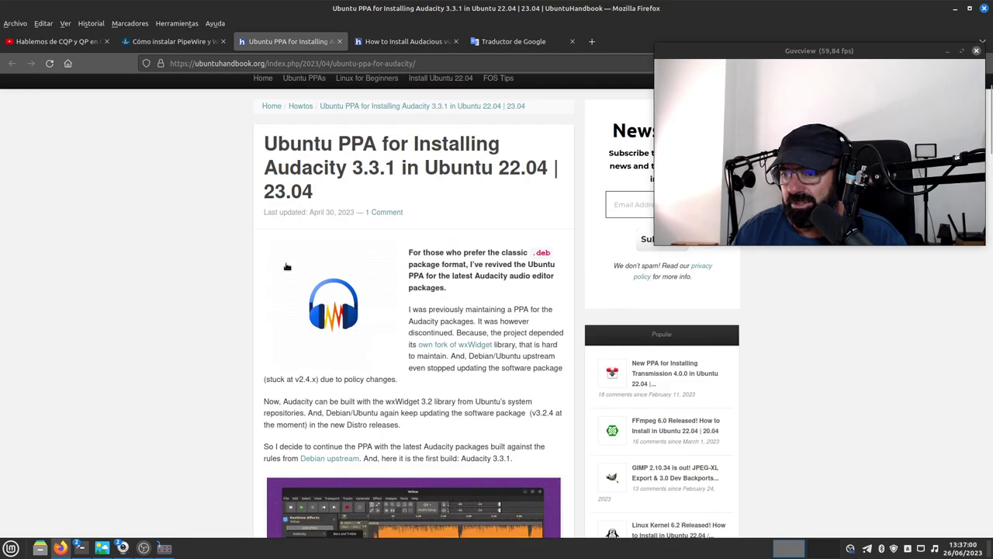
Step: Review the Audacity PPA article's introduction and its Spanish translation in Google Translate, moving the webcam window off the translated text
scroll(194, 279, "up", 2)
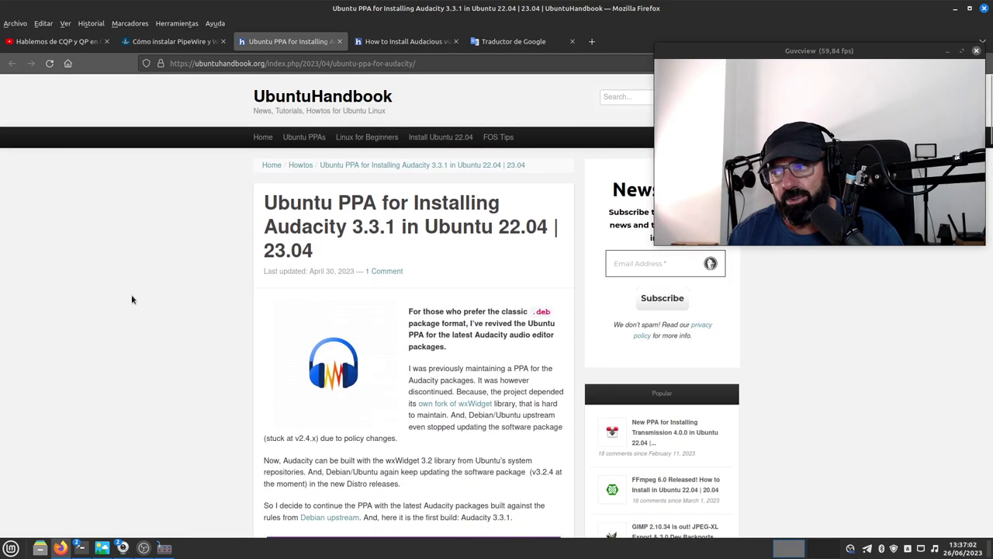
scroll(182, 251, "down", 2)
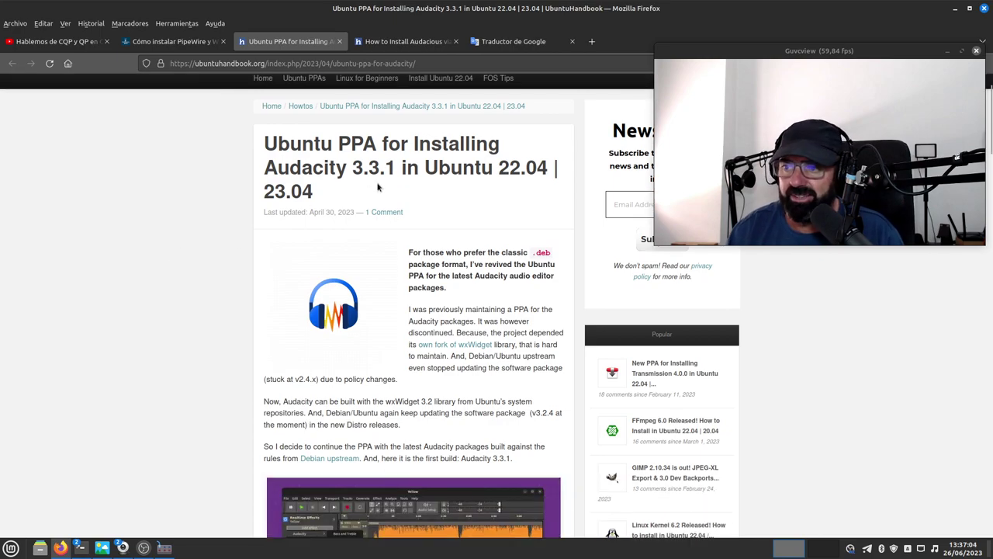
scroll(380, 190, "down", 5)
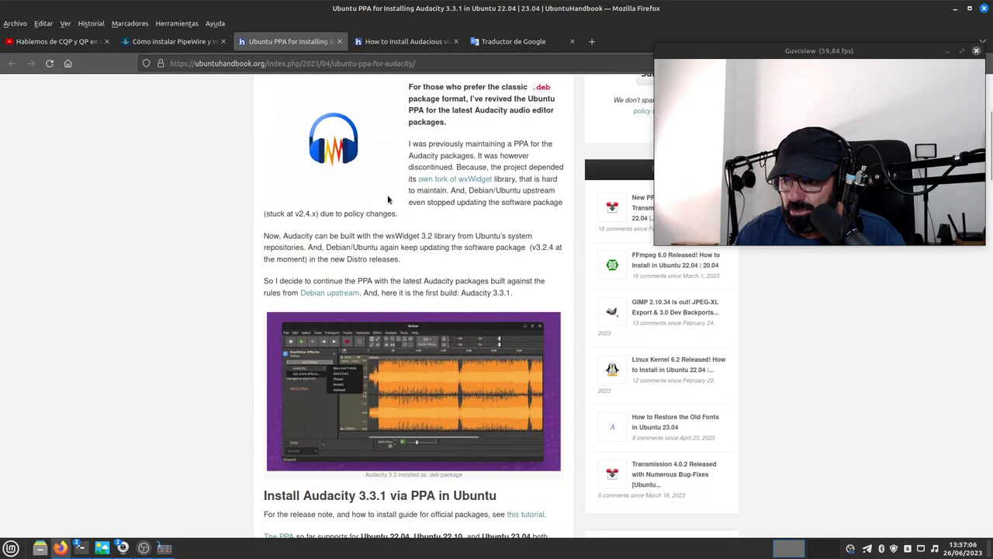
scroll(386, 194, "up", 6)
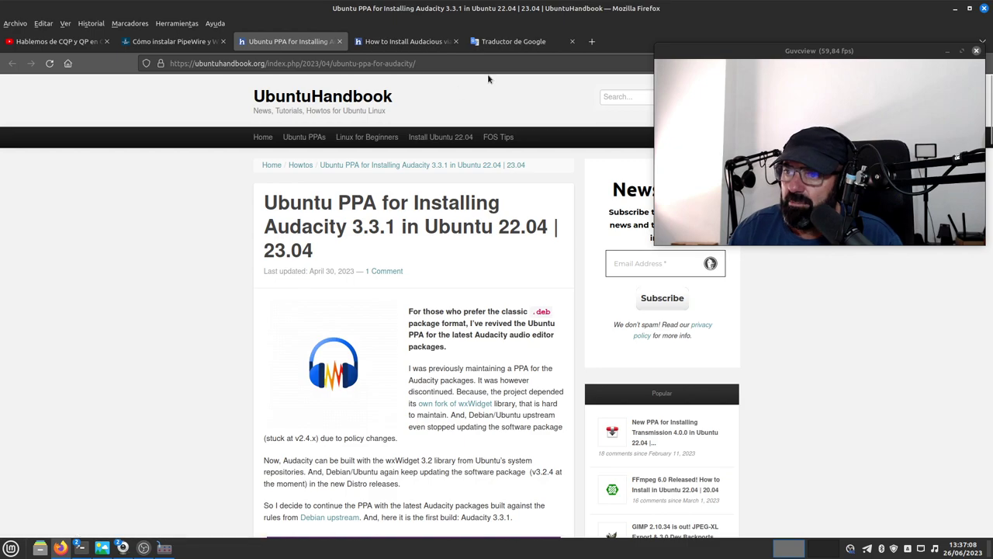
left_click(514, 41)
left_click_drag(757, 62, 225, 223)
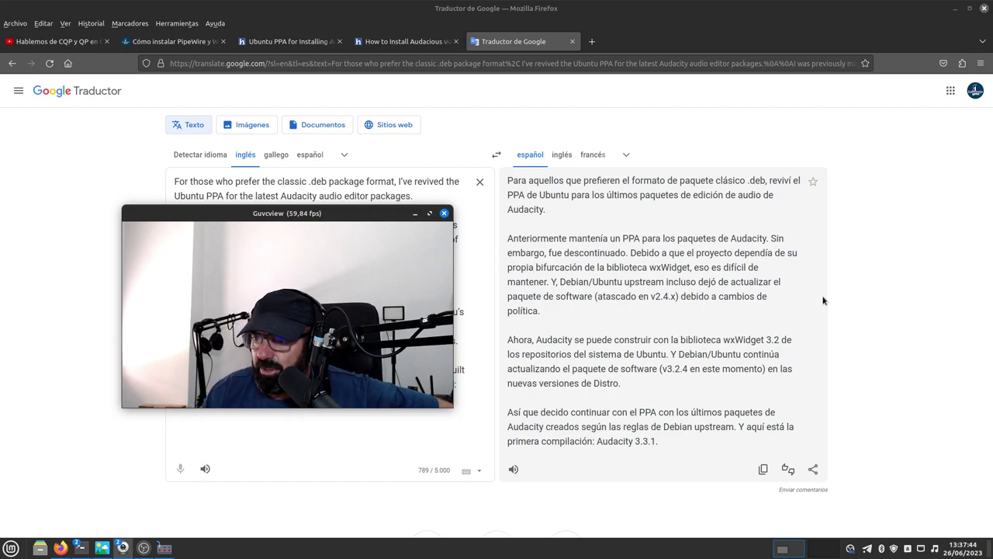
scroll(824, 300, "down", 2)
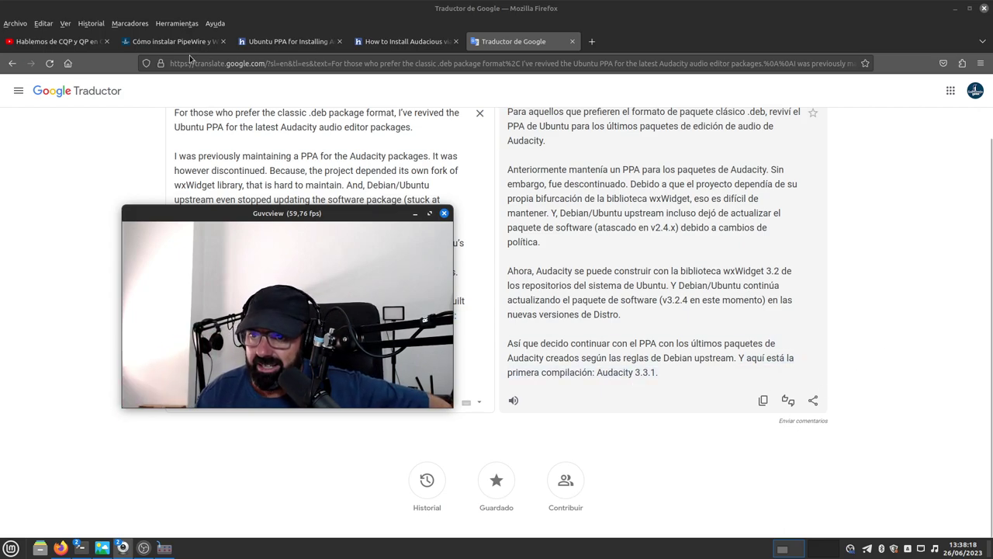
Step: Return to the UbuntuHandbook article, move the webcam window off its text, and open the linked Launchpad page of the PPA
left_click(287, 41)
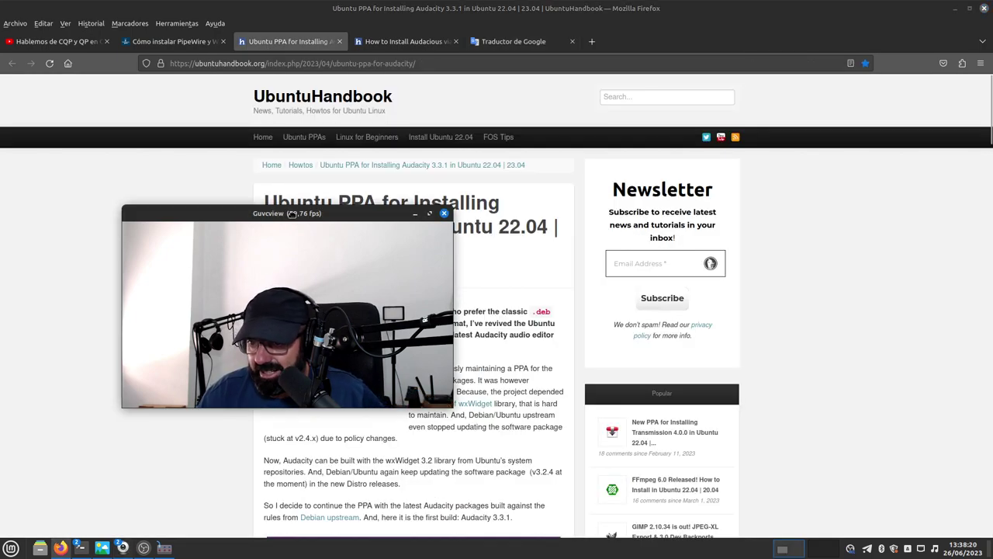
left_click_drag(291, 213, 770, 251)
scroll(444, 347, "down", 5)
scroll(443, 346, "down", 1)
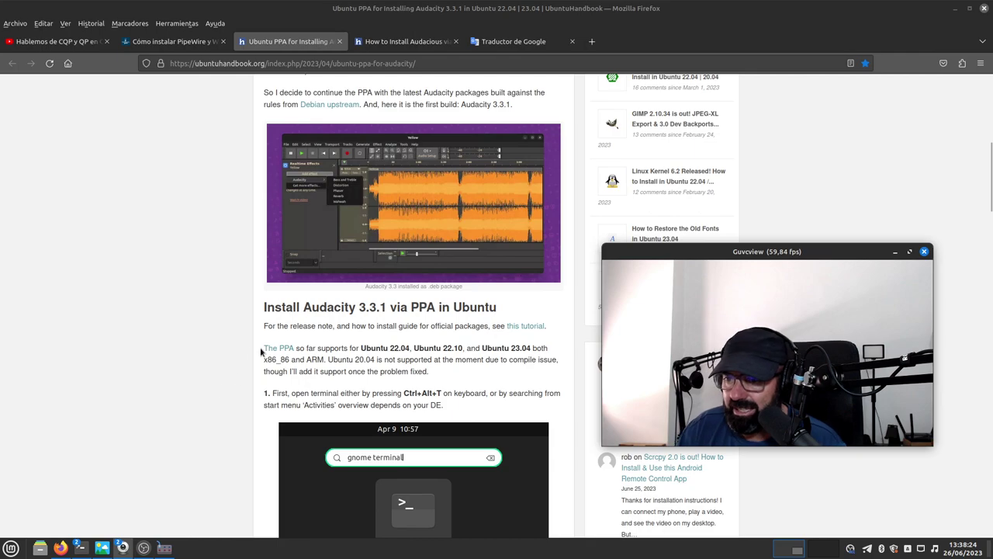
left_click(276, 349)
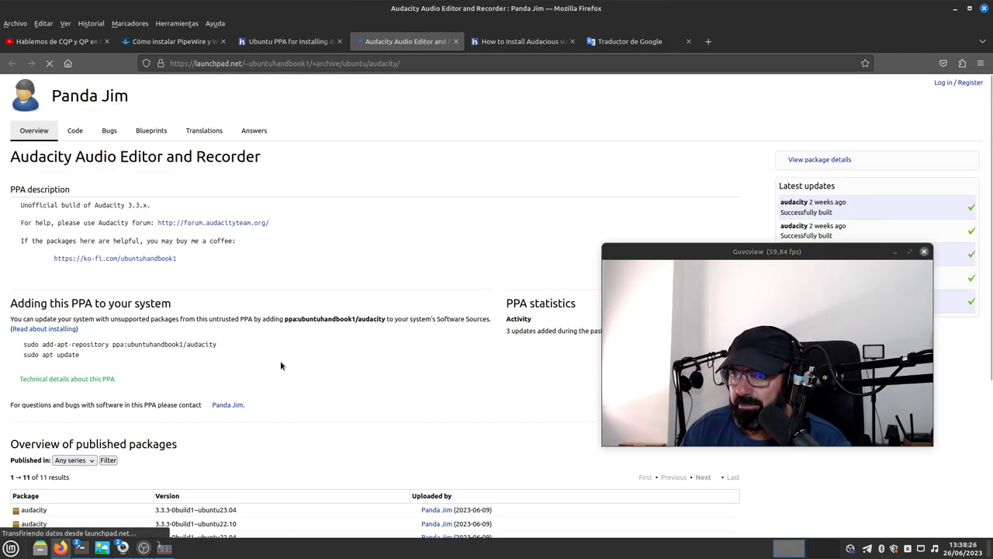
Step: Examine the PPA's published Audacity packages and the Ubuntu versions they target, moving the webcam window off the list
left_click_drag(699, 249, 610, 152)
scroll(258, 367, "down", 2)
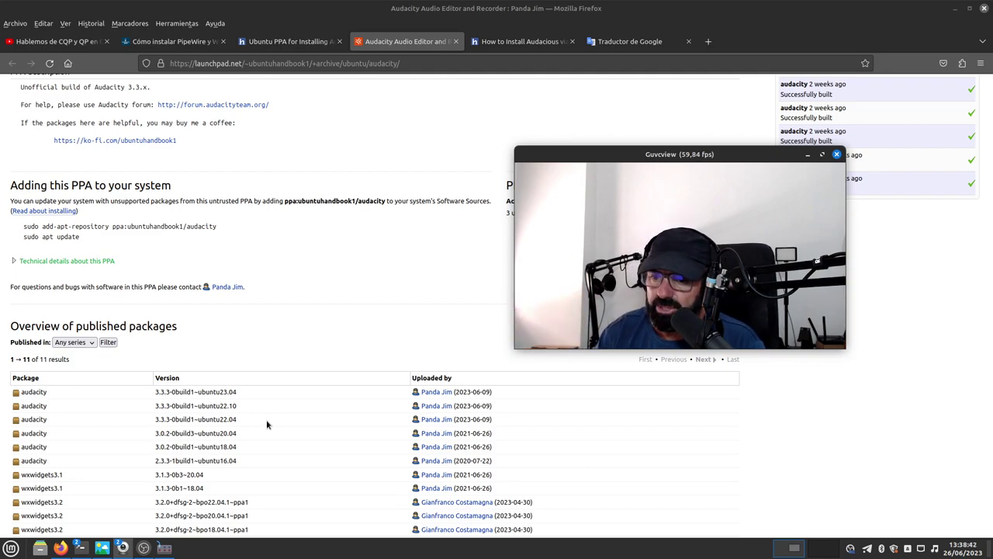
scroll(400, 250, "down", 3)
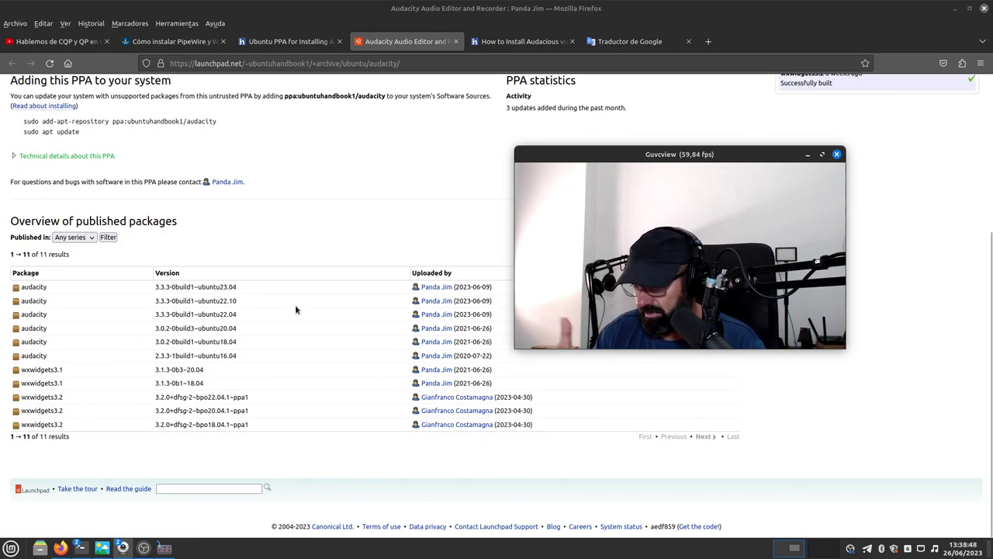
scroll(230, 326, "up", 5)
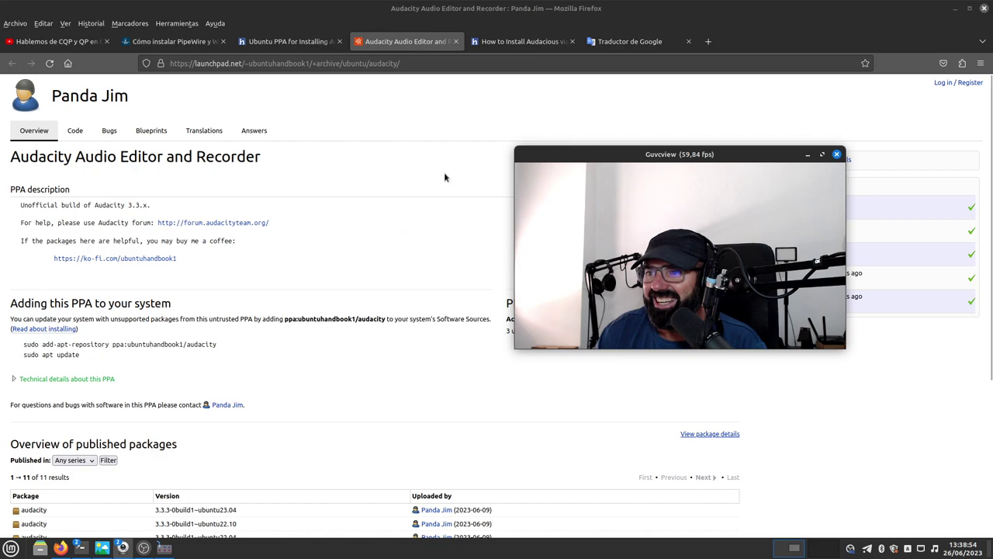
Step: Go back to the UbuntuHandbook article and review its commands for adding the PPA and installing Audacity, highlighting the add-apt-repository line
left_click(175, 43)
left_click(272, 45)
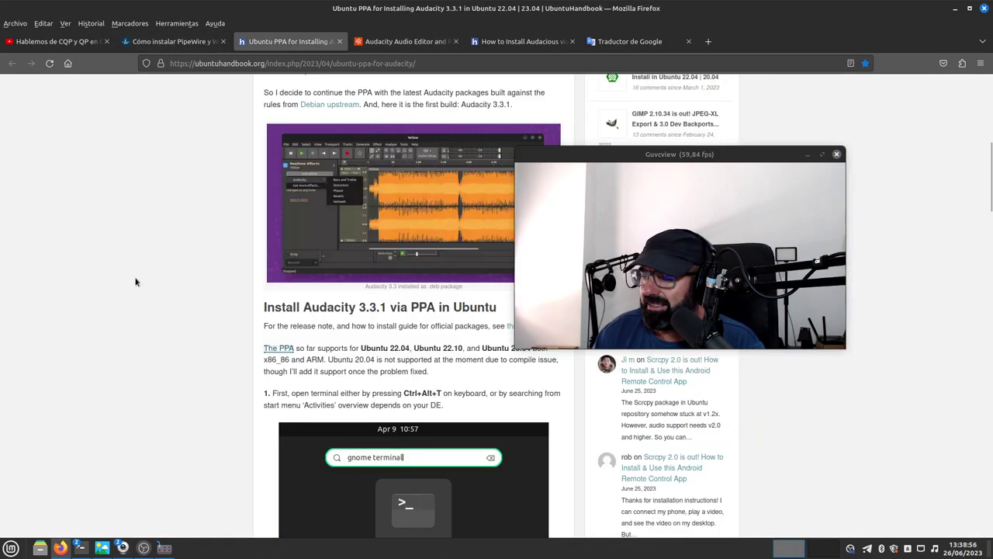
scroll(134, 284, "down", 10)
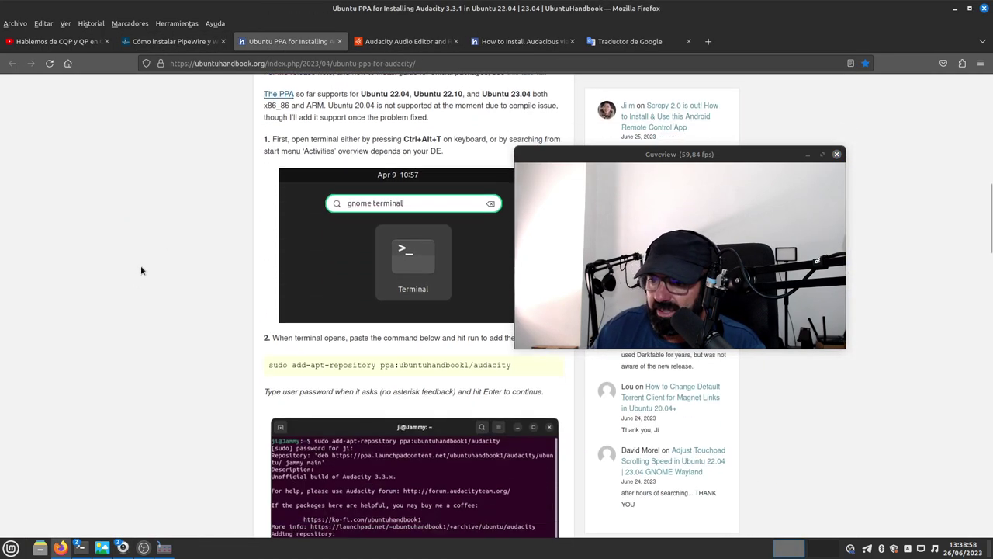
left_click_drag(605, 162, 736, 168)
scroll(303, 307, "up", 1)
left_click_drag(518, 327, 259, 315)
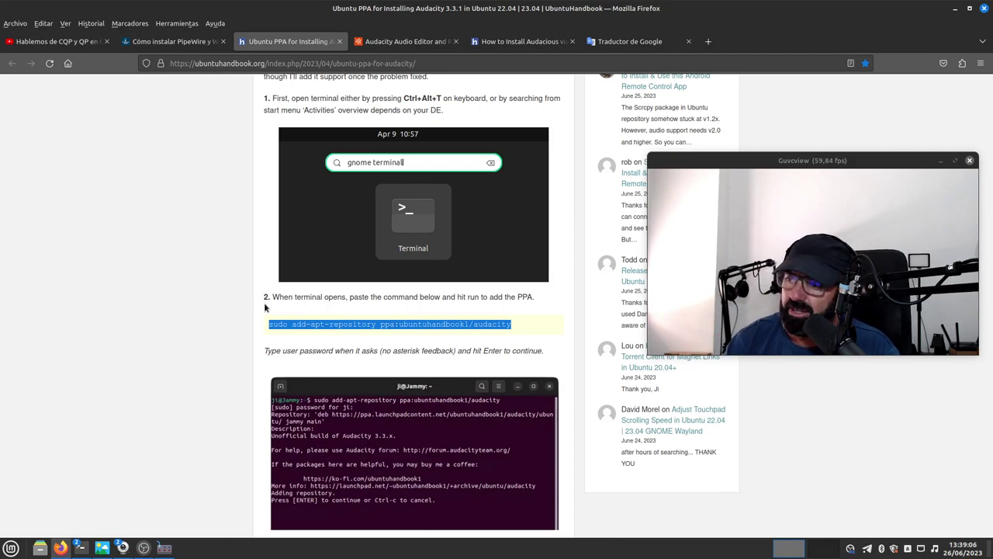
scroll(155, 290, "down", 6)
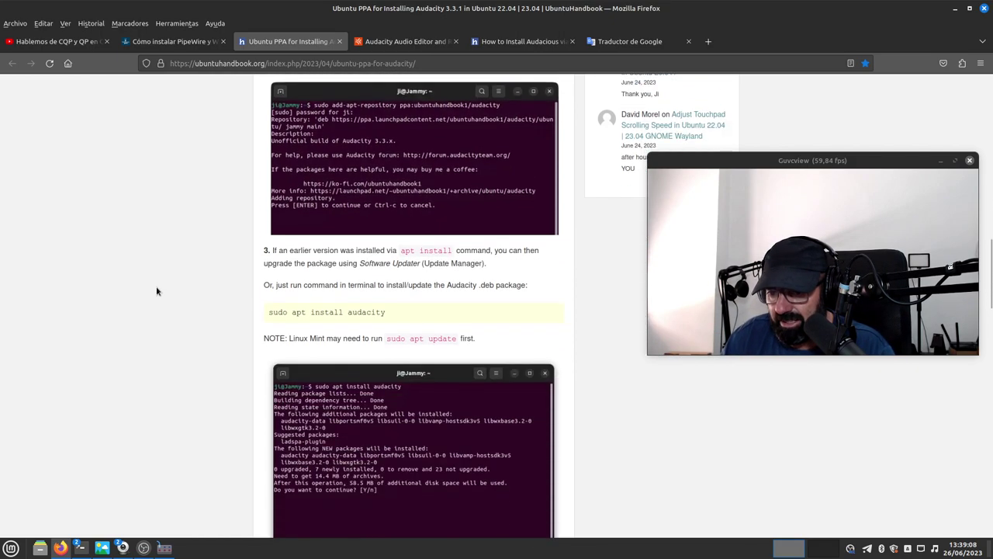
Step: Bring up the terminal, enlarge its window, and return to the article in Firefox
left_click(80, 548)
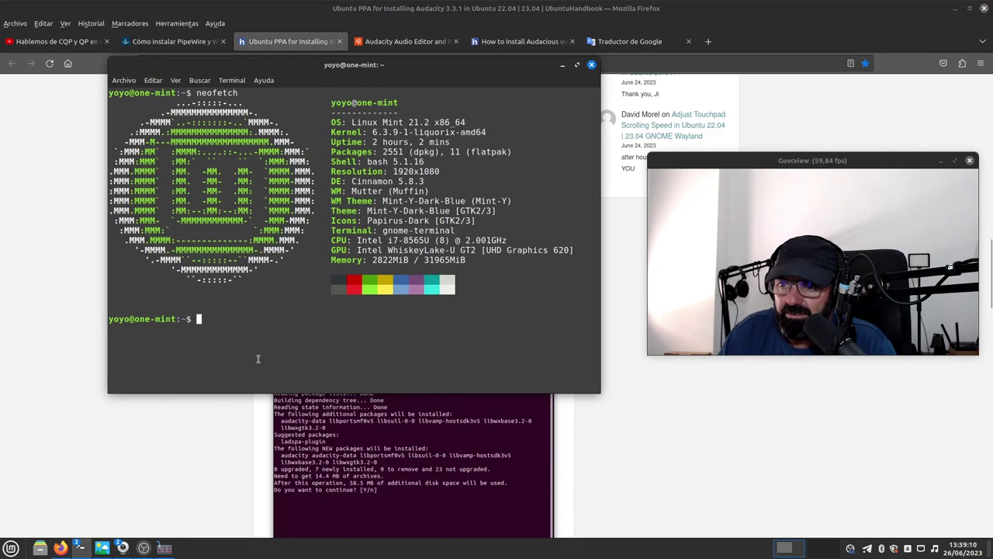
left_click_drag(600, 392, 774, 428)
left_click(80, 548)
Step: Copy "sudo add-apt-repository ppa:ubuntuhandbook1/audacity" from the article, minimize the browser, and paste it at the terminal prompt with "-y" appended
scroll(392, 289, "up", 5)
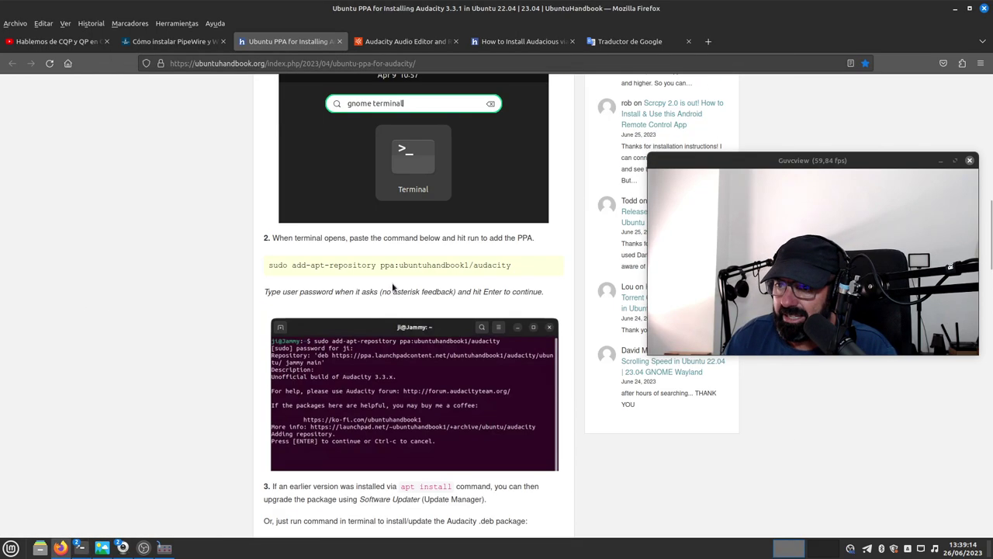
left_click_drag(522, 269, 285, 267)
right_click(285, 267)
left_click(312, 276)
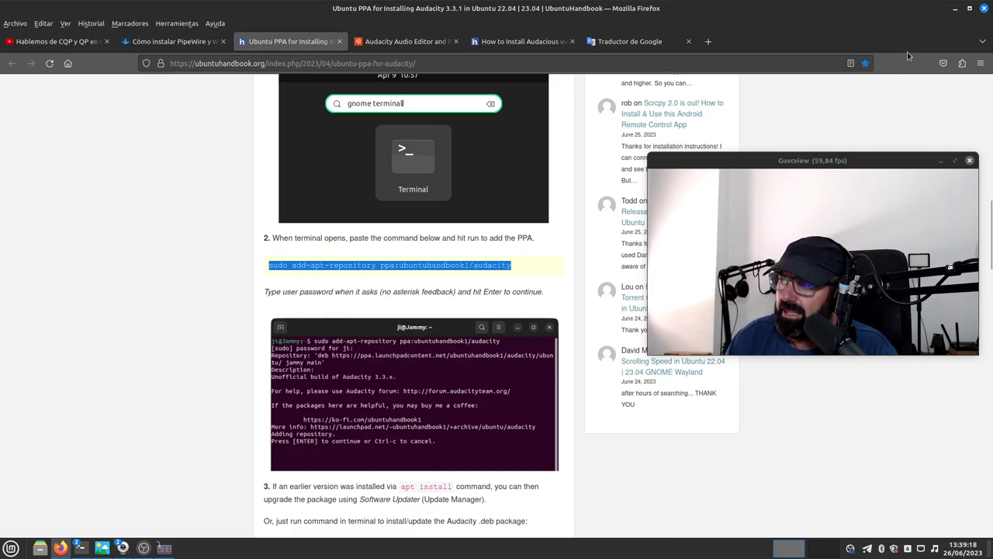
left_click(954, 11)
right_click(299, 332)
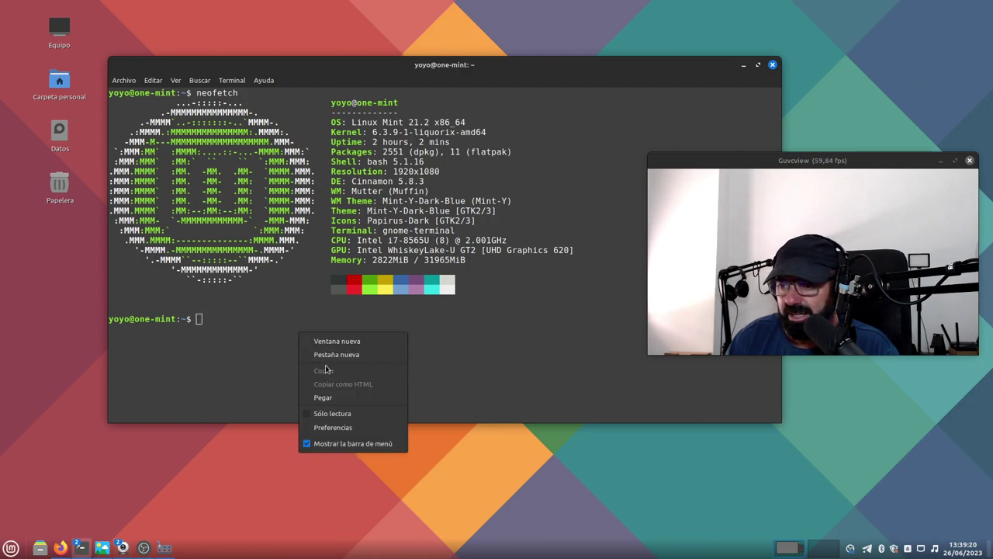
left_click(324, 396)
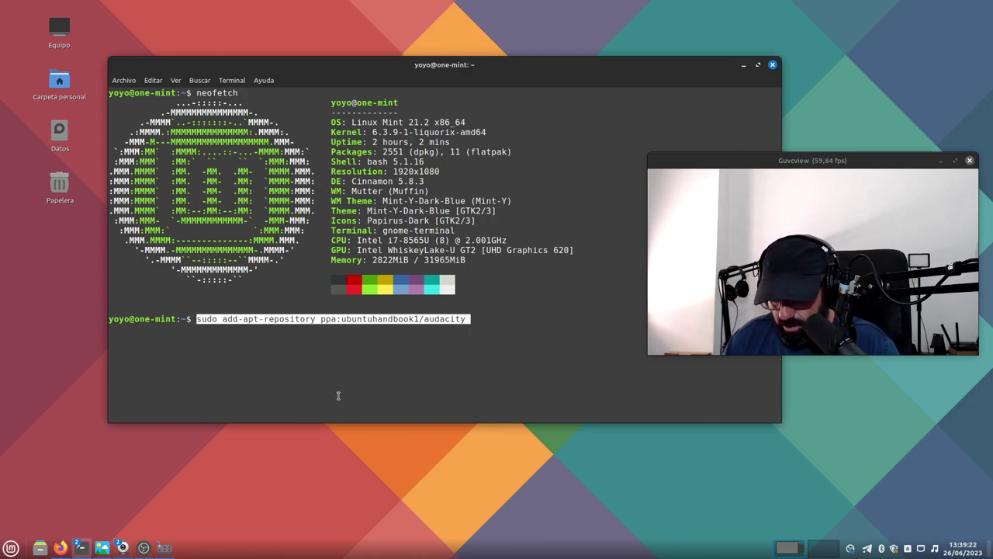
key("End")
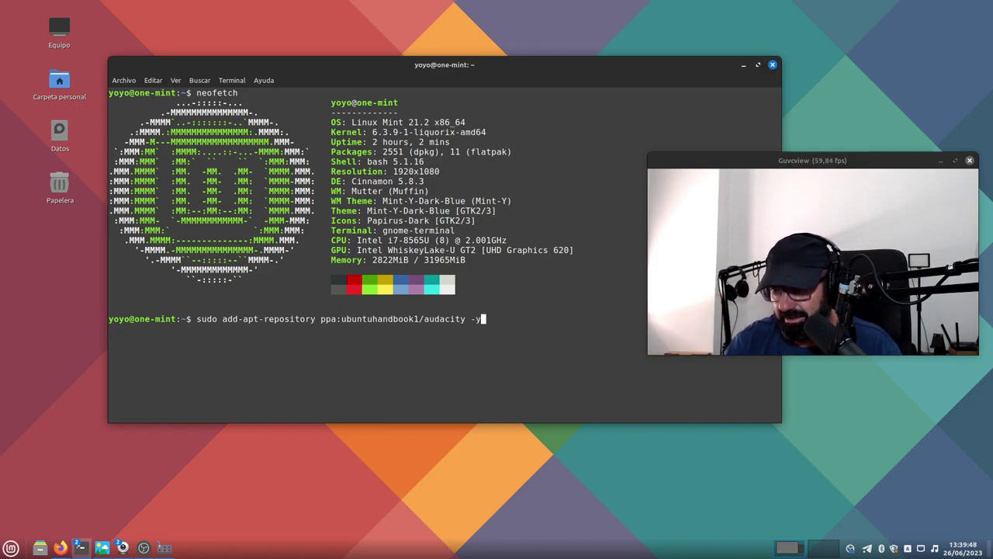
Step: Delete the unexecuted add-apt-repository command from the terminal prompt
key("BackSpace")
key("BackSpace")
key("BackSpace")
key("BackSpace")
key("BackSpace")
key("BackSpace")
key("BackSpace")
key("BackSpace")
key("BackSpace")
key("BackSpace")
key("BackSpace")
key("BackSpace")
key("BackSpace")
key("BackSpace")
key("BackSpace")
key("BackSpace")
key("BackSpace")
key("BackSpace")
key("BackSpace")
key("BackSpace")
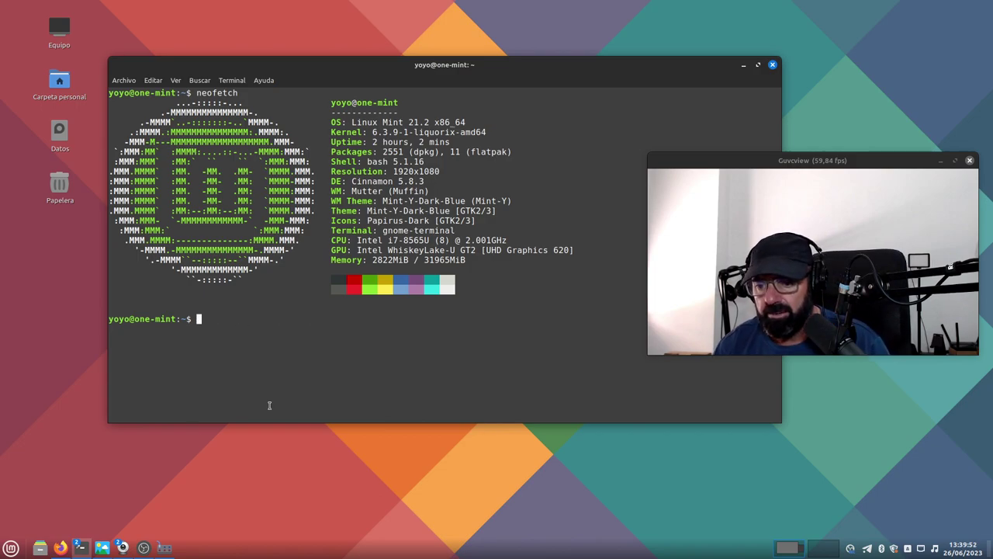
Step: Check the article's Linux Mint note, switch to the terminal, and run "sudo apt update", authenticating with the sudo password
left_click(59, 546)
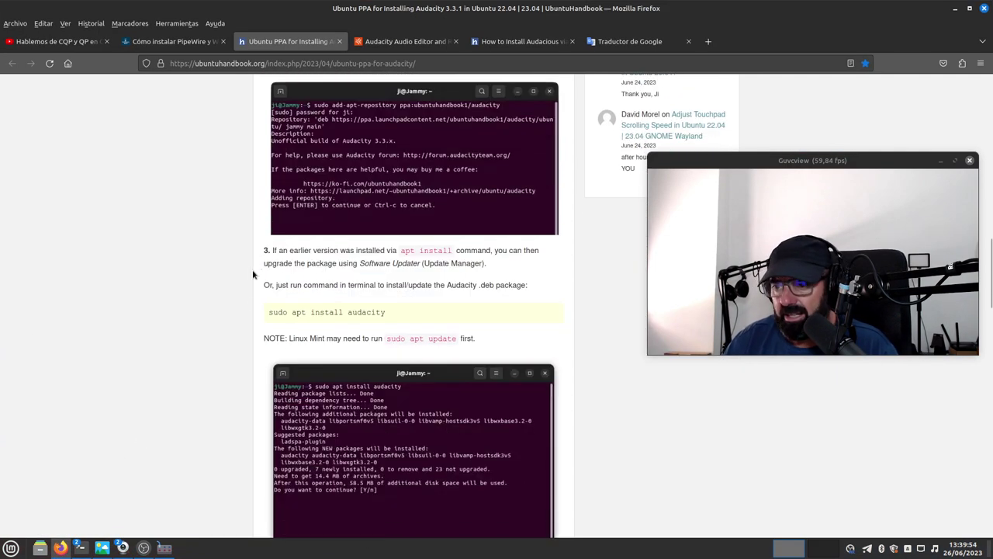
left_click(80, 547)
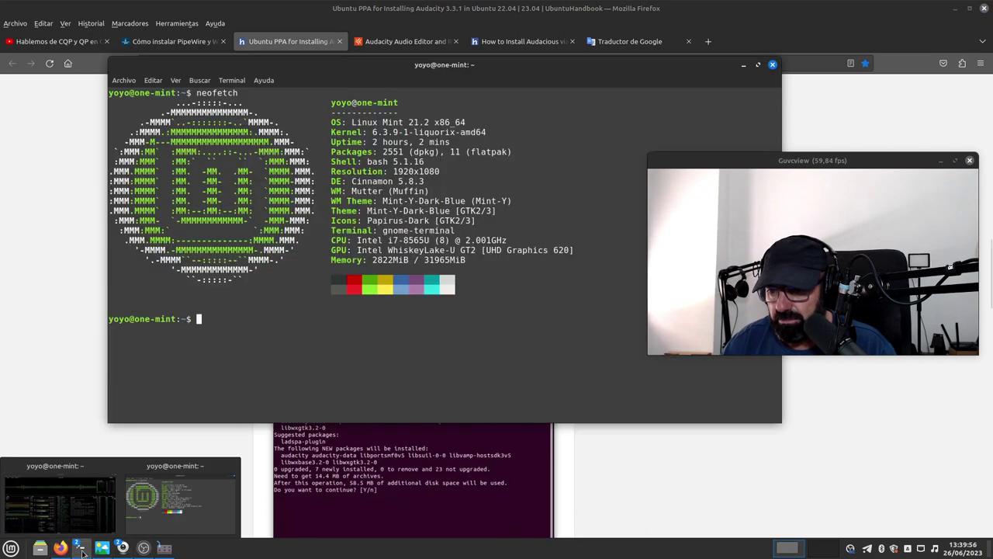
type("sudo ")
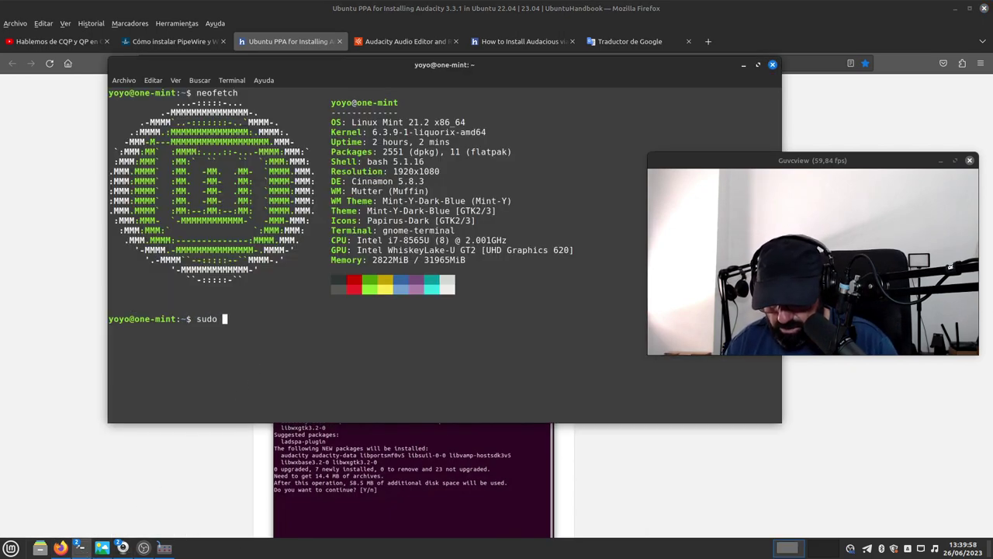
type("apt up")
type("date")
key("Return")
type("**********")
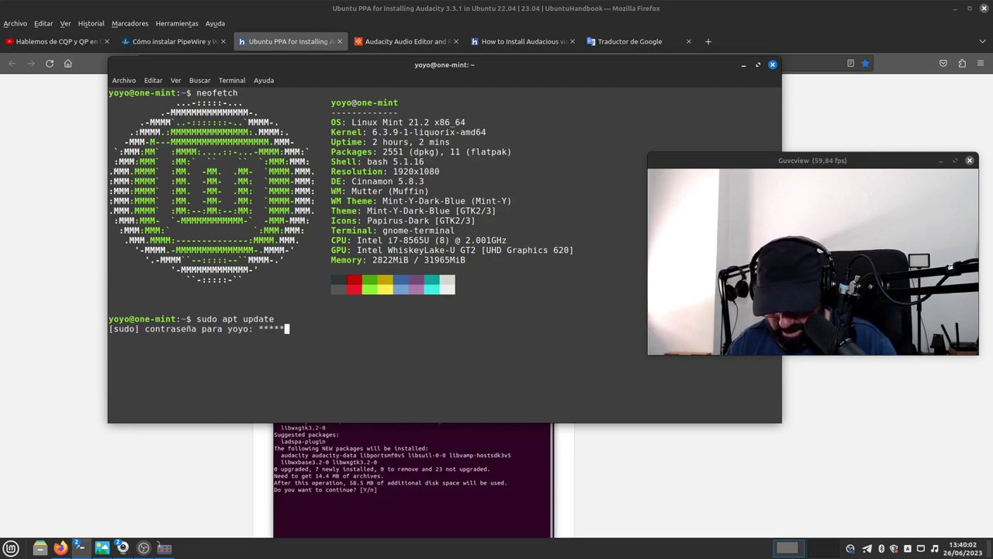
type("**")
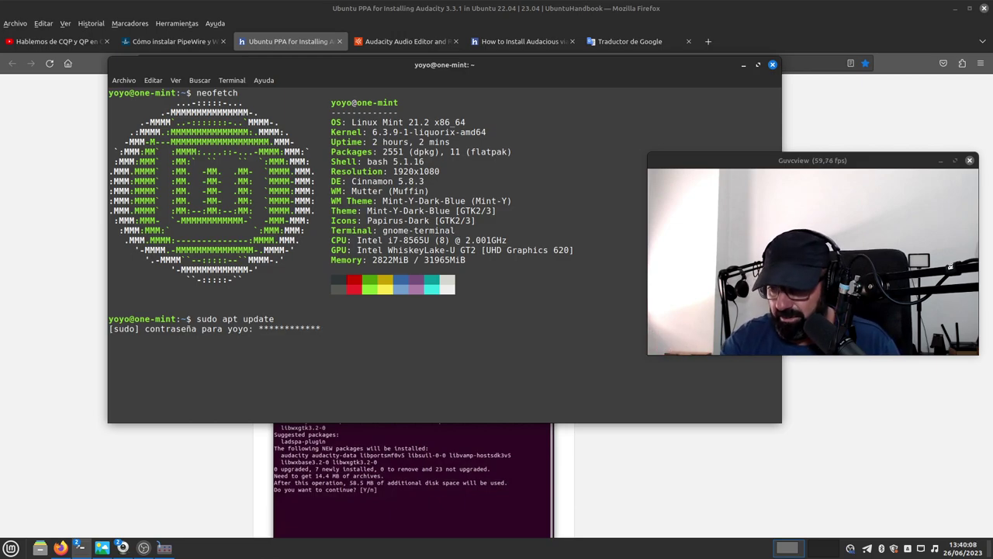
key("Return")
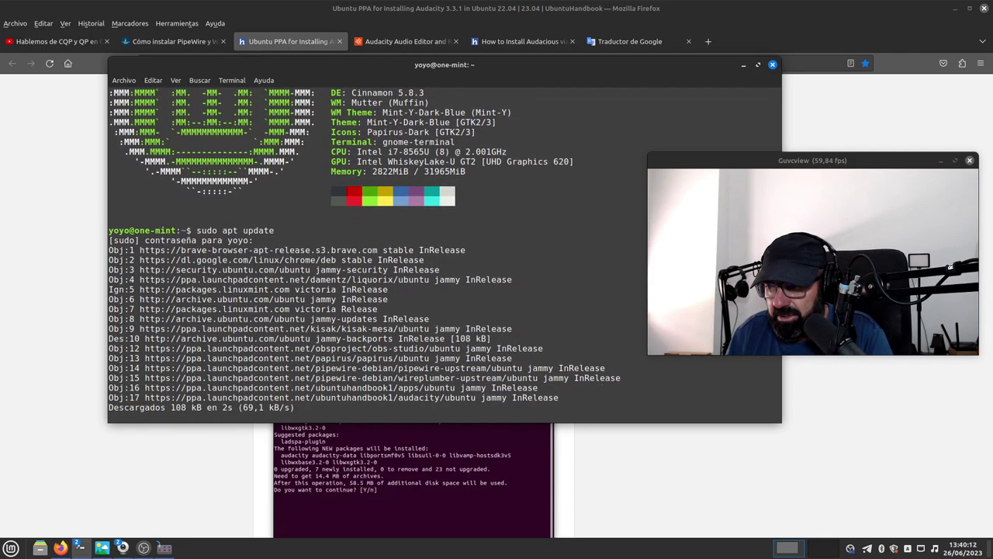
Step: Copy the "sudo apt install audacity" command from the article in Firefox and return to the terminal
left_click(38, 345)
left_click_drag(385, 313, 267, 312)
right_click(308, 311)
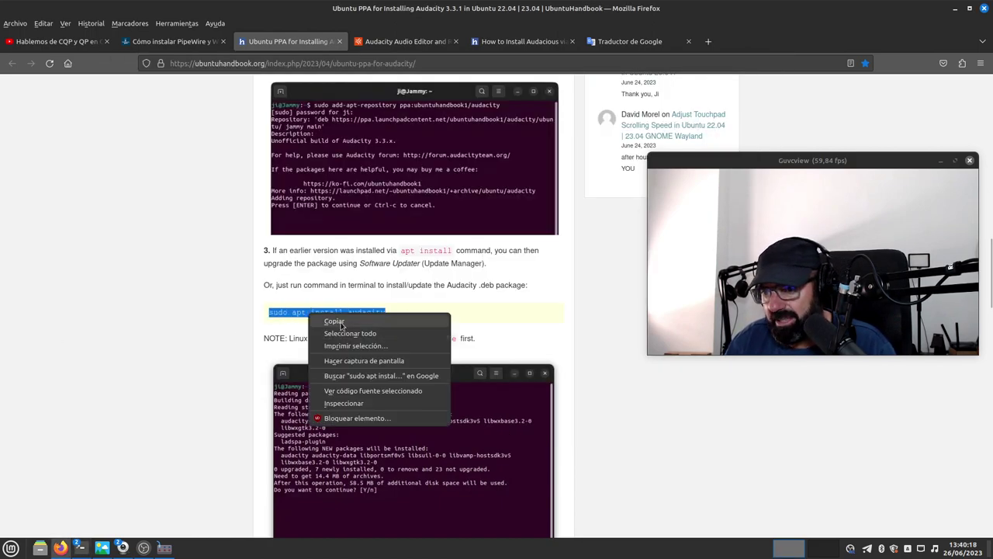
left_click(330, 320)
left_click(58, 500)
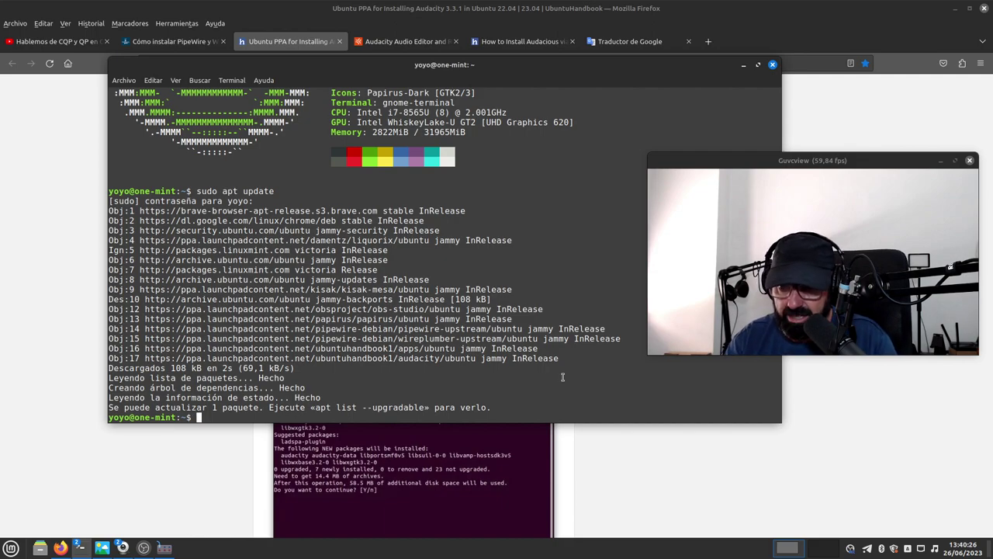
Step: Run "sudo apt upgrade" and answer "s" to install the pending package update
key("Up")
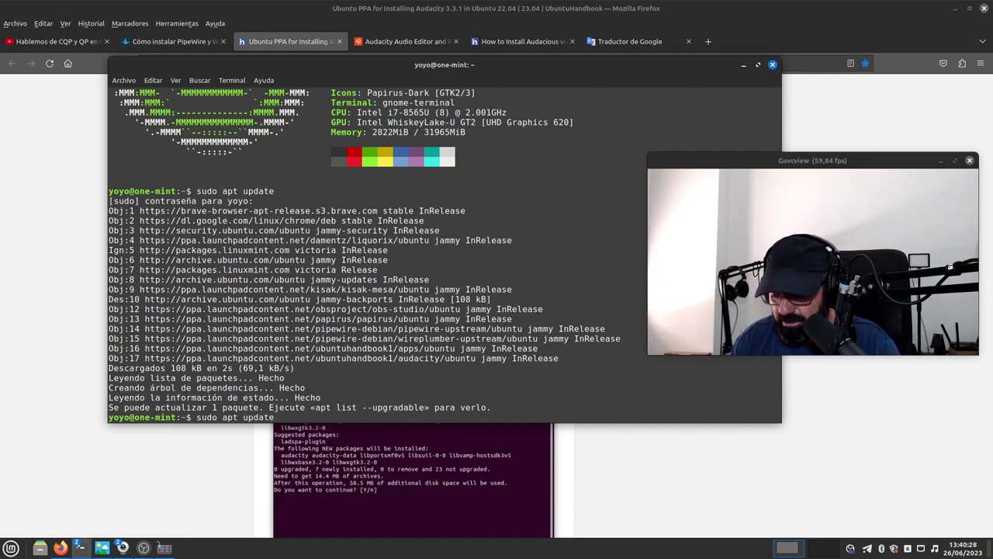
key("BackSpace")
key("BackSpace")
type("grade")
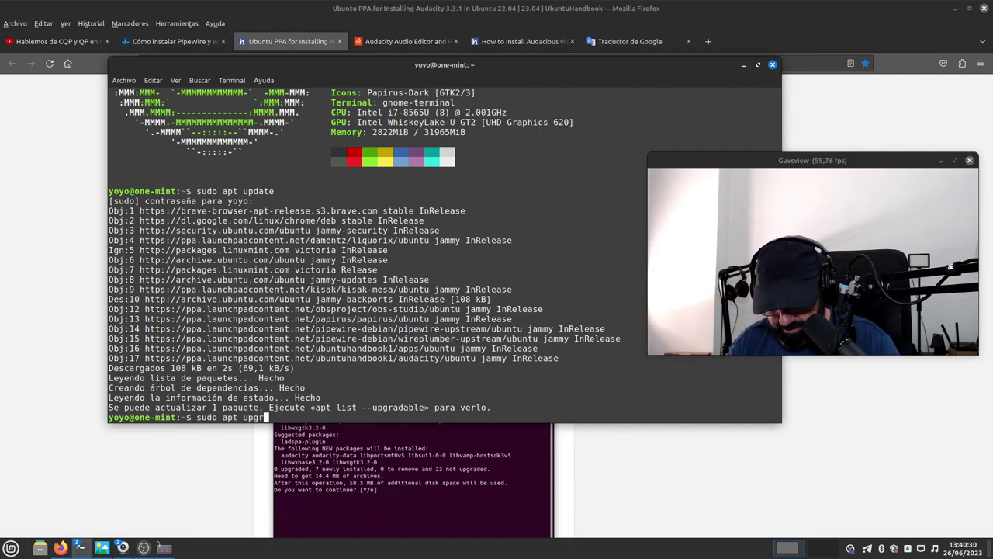
key("Return")
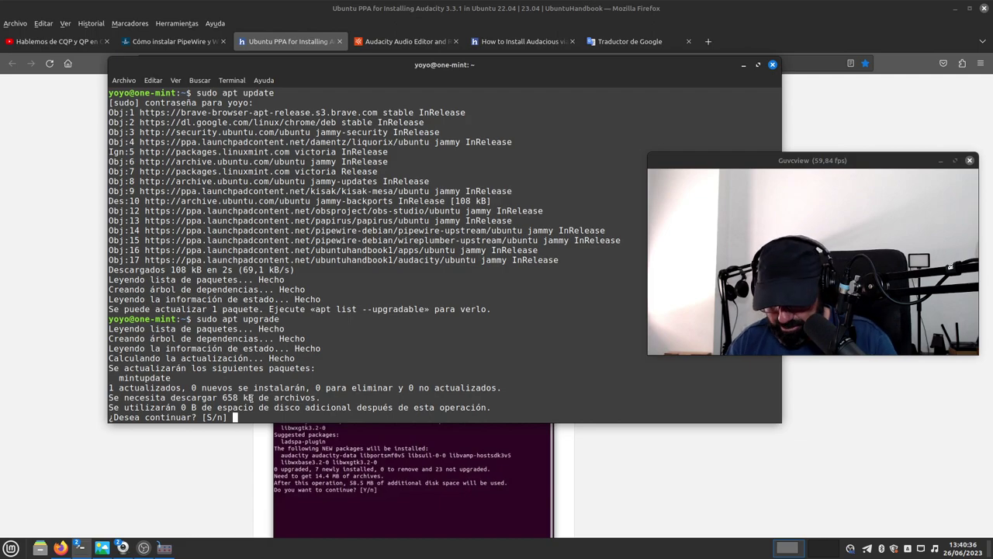
type("s")
key("Return")
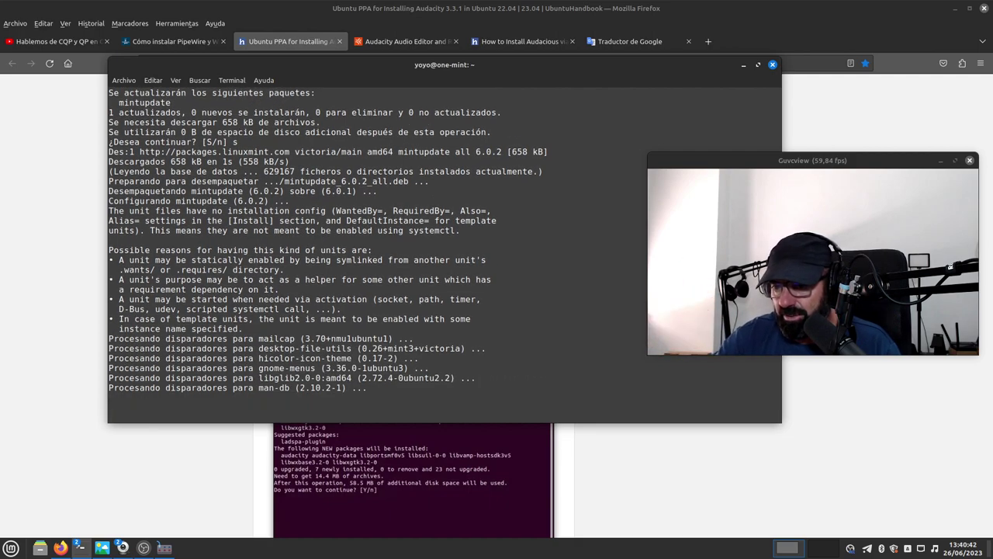
Step: Paste "sudo apt install audacity" at the terminal prompt and run it
right_click(252, 406)
left_click(277, 472)
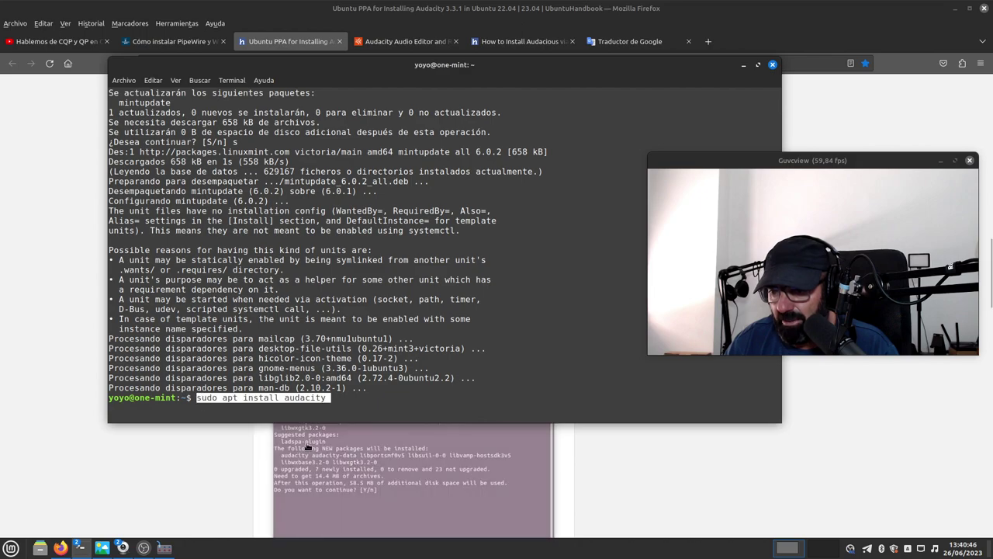
key("Return")
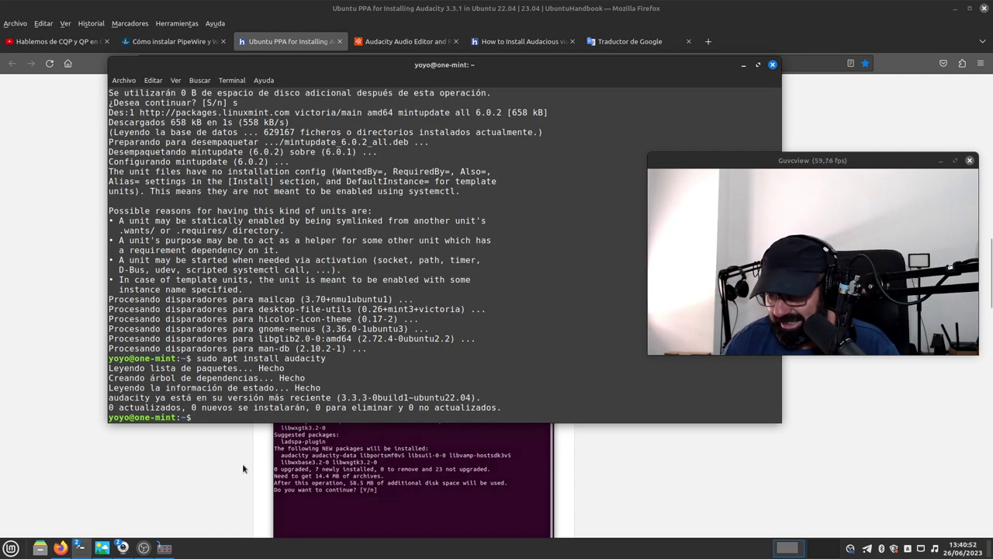
Step: Look through the rest of the Audacity article in Firefox, covering the launch notes, uninstall commands and reader comments
left_click(267, 458)
scroll(288, 378, "down", 3)
scroll(272, 372, "down", 10)
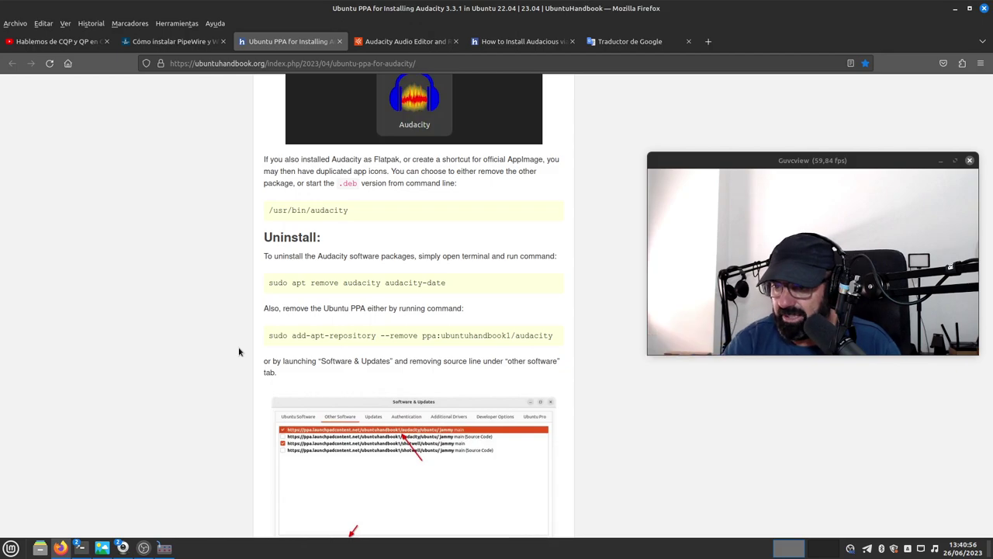
scroll(346, 401, "down", 6)
scroll(346, 401, "down", 6)
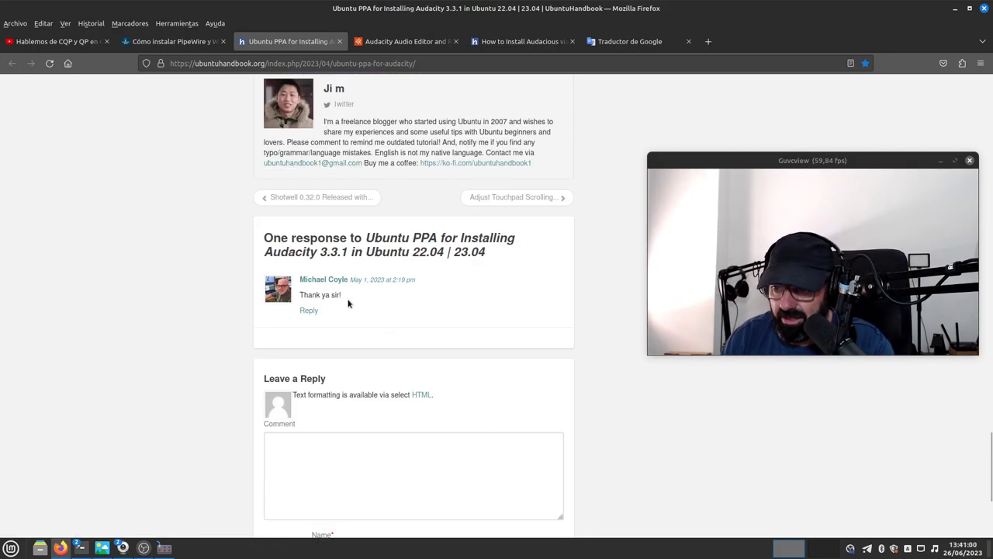
scroll(351, 310, "up", 2)
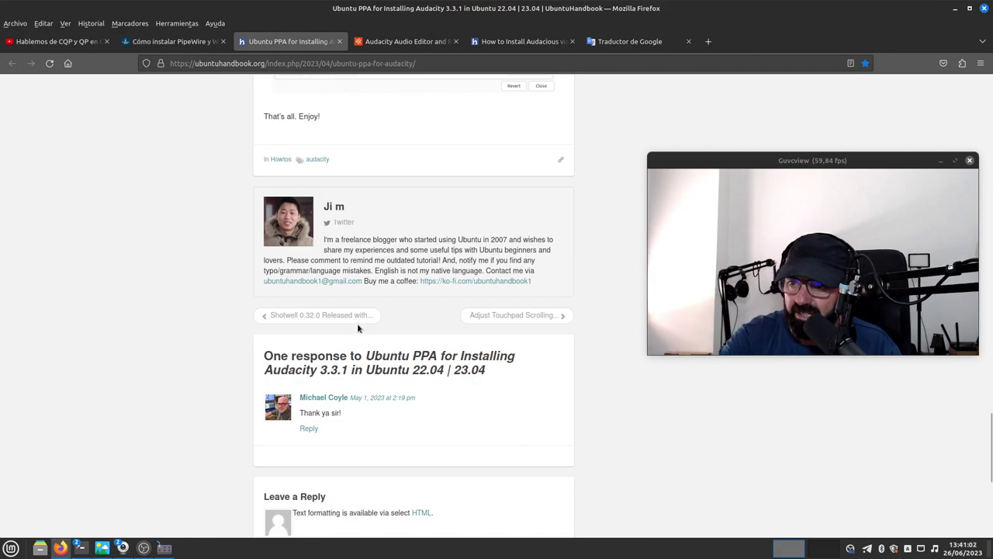
scroll(357, 323, "up", 18)
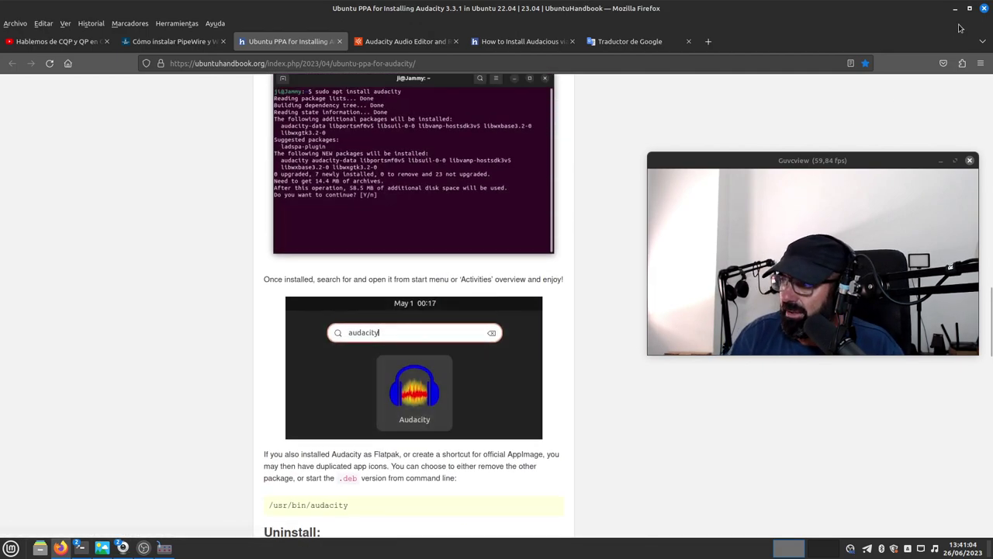
Step: Minimise the Firefox and terminal windows to clear the desktop, leaving the application menu closed
left_click(955, 8)
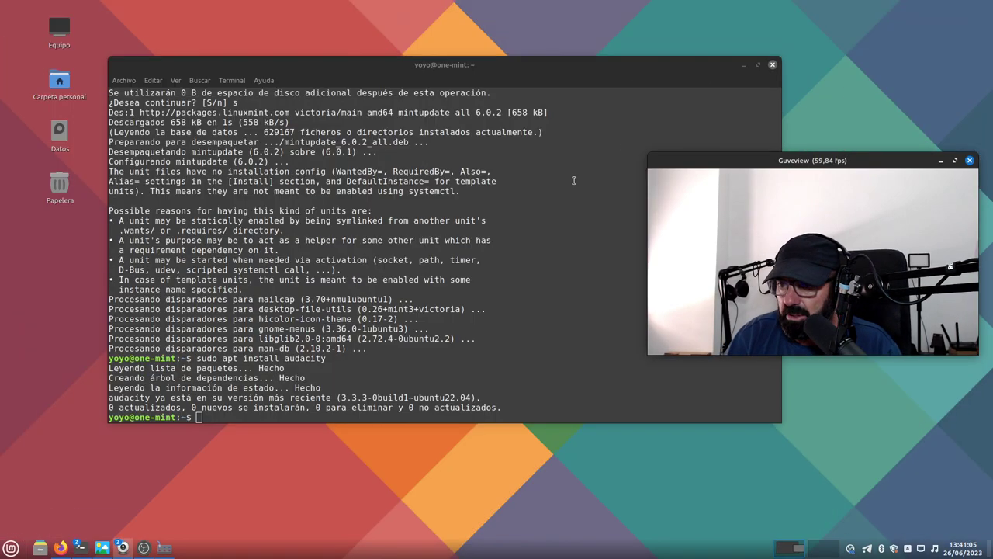
left_click(743, 65)
key("super")
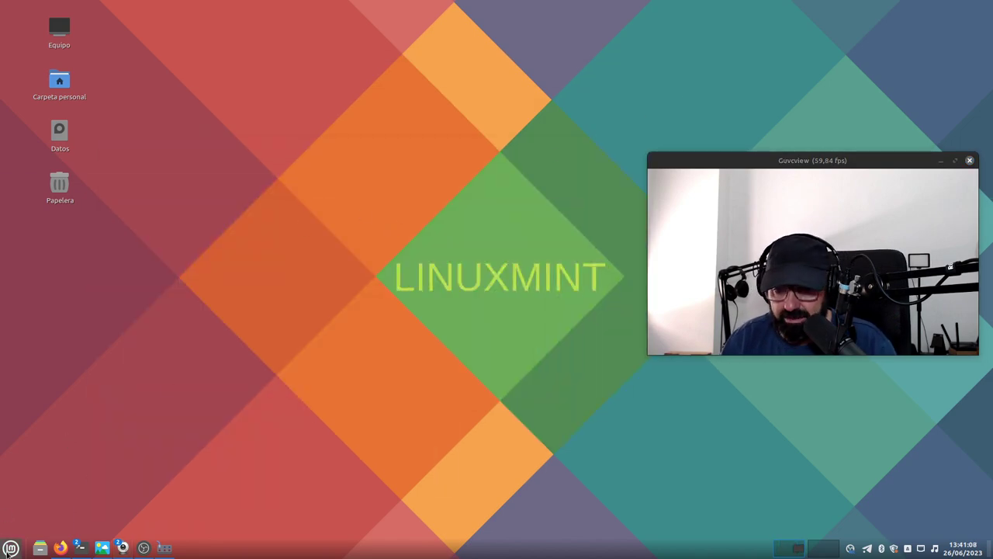
mouse_move(99, 414)
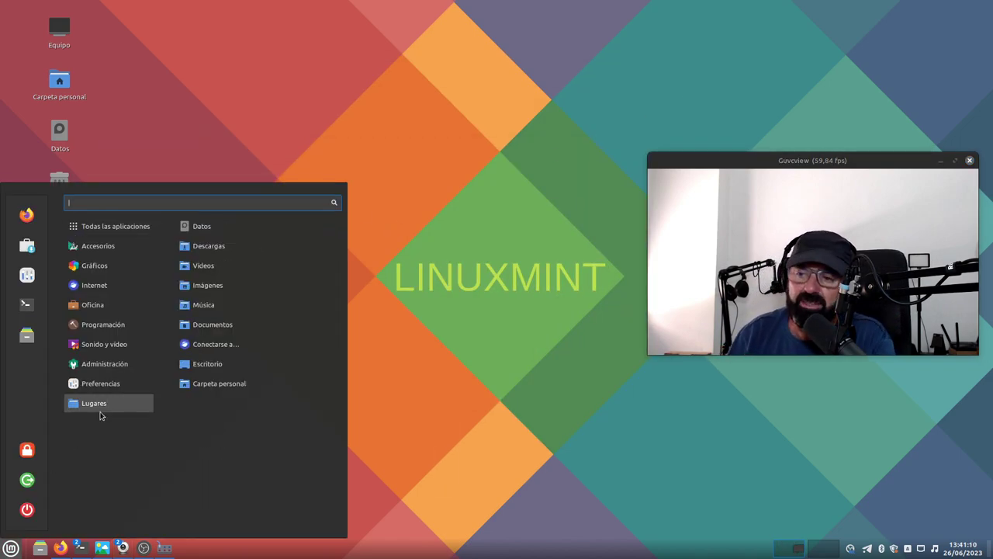
left_click(415, 380)
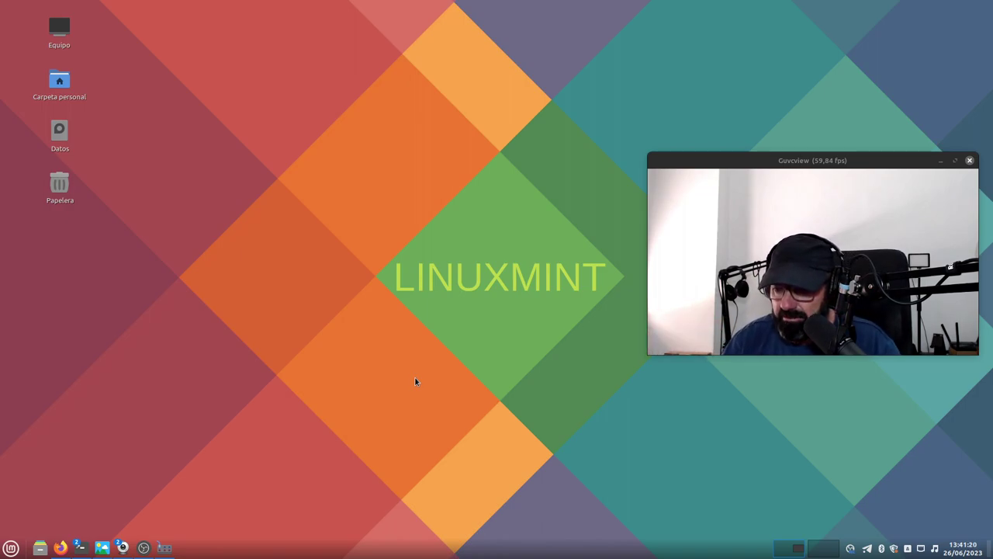
Step: Switch to Helvum to examine the audio connections between the M2 interface, OBS and Firefox, and minimise it
left_click(164, 547)
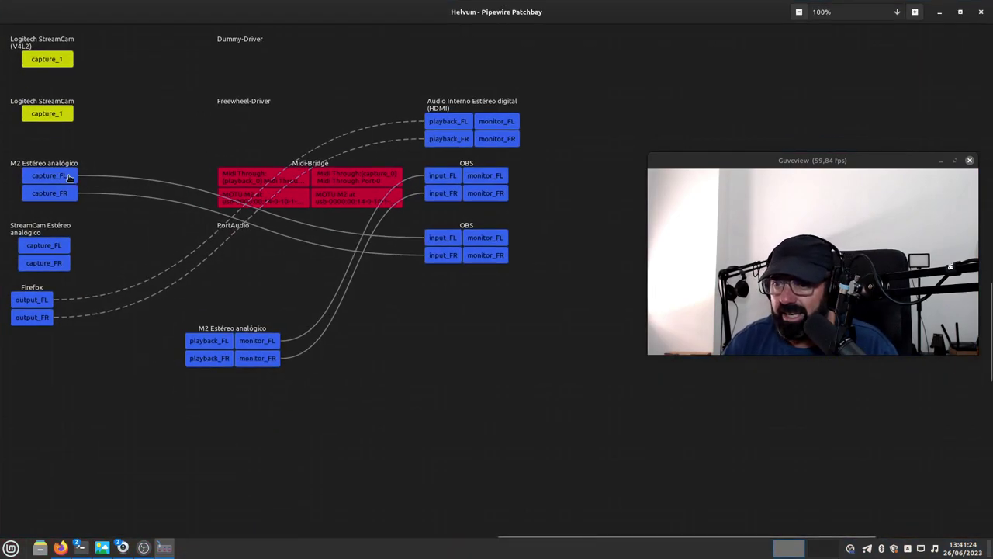
left_click(940, 12)
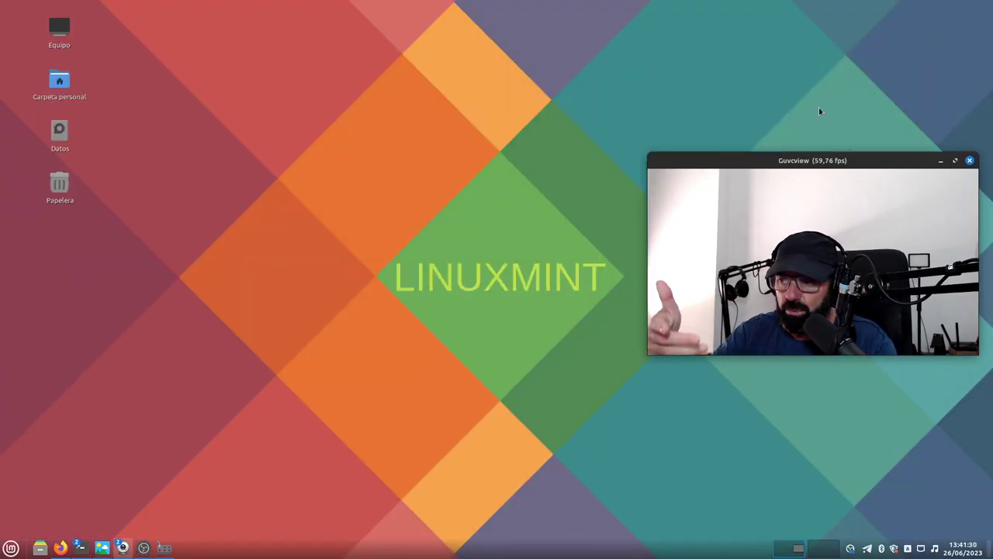
left_click(172, 549)
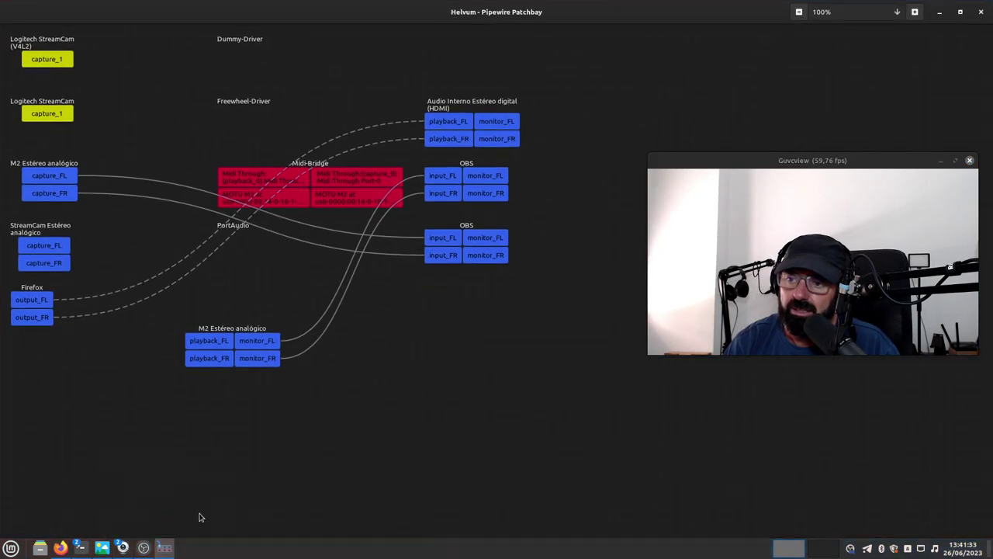
left_click(939, 13)
Step: Find Audacity by searching the installed applications for "aud", launch it, and arrange its window and the Guvcview window so both are visible
left_click(11, 548)
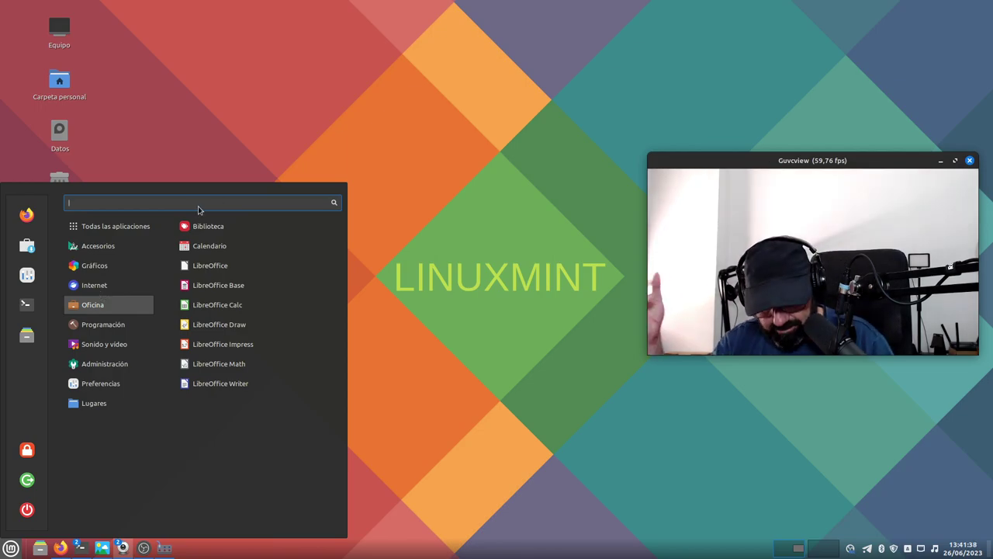
type("aud")
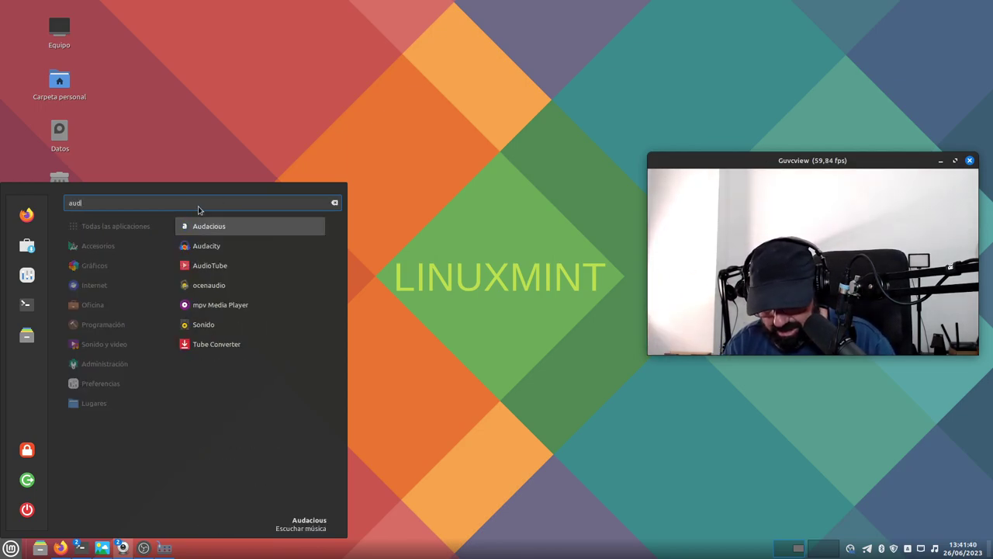
left_click(248, 246)
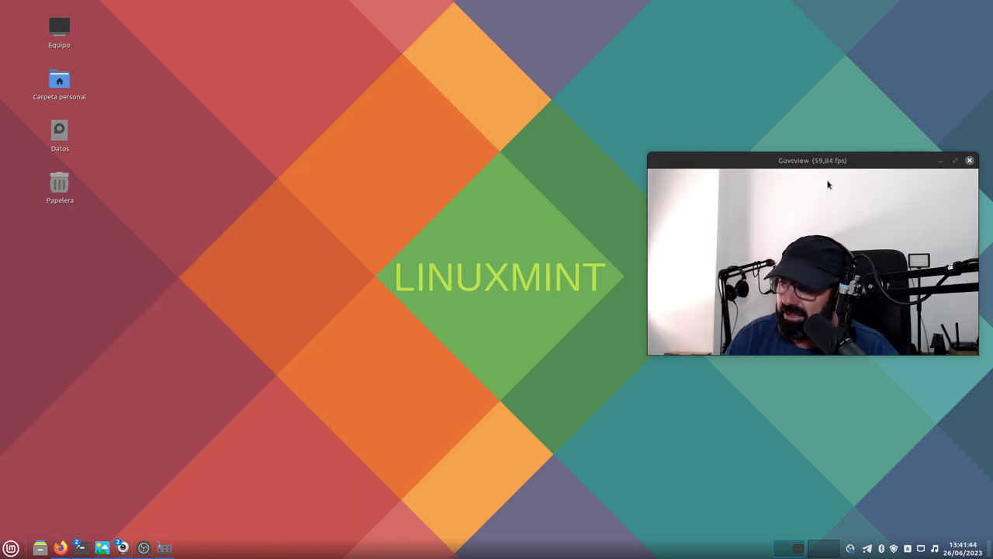
left_click_drag(866, 165, 843, 333)
left_click_drag(639, 163, 640, 68)
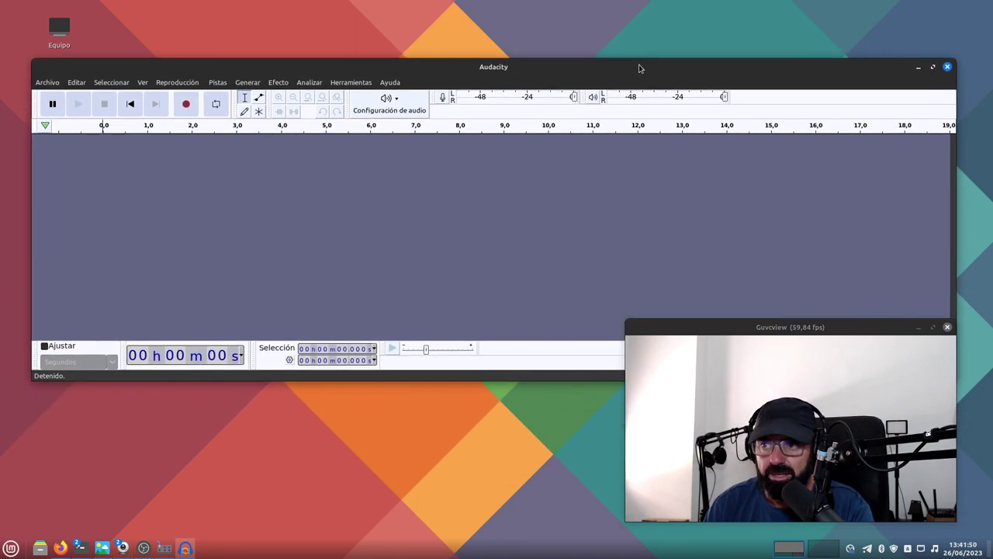
Step: Check the Audacity version in its About dialog and close the dialog
left_click(390, 82)
left_click(403, 144)
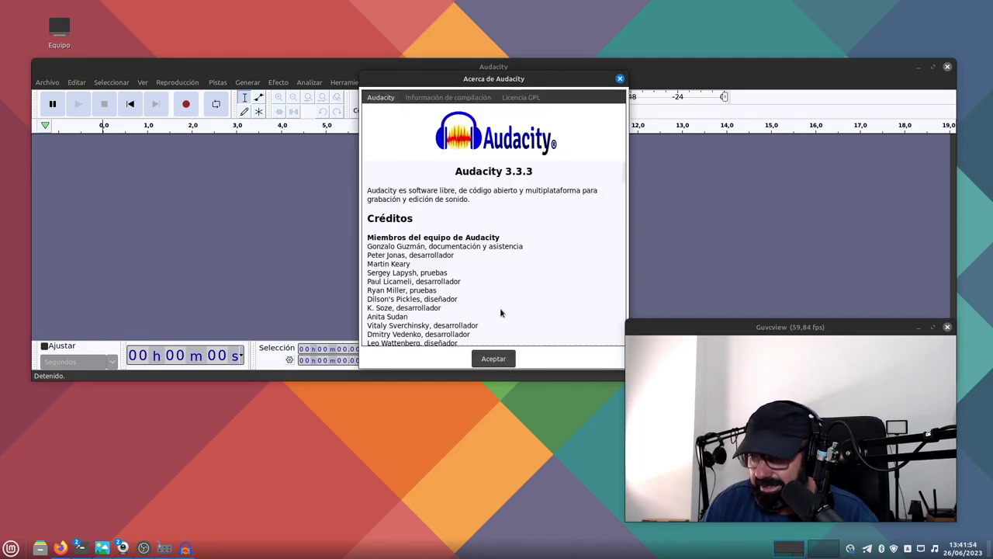
left_click(490, 359)
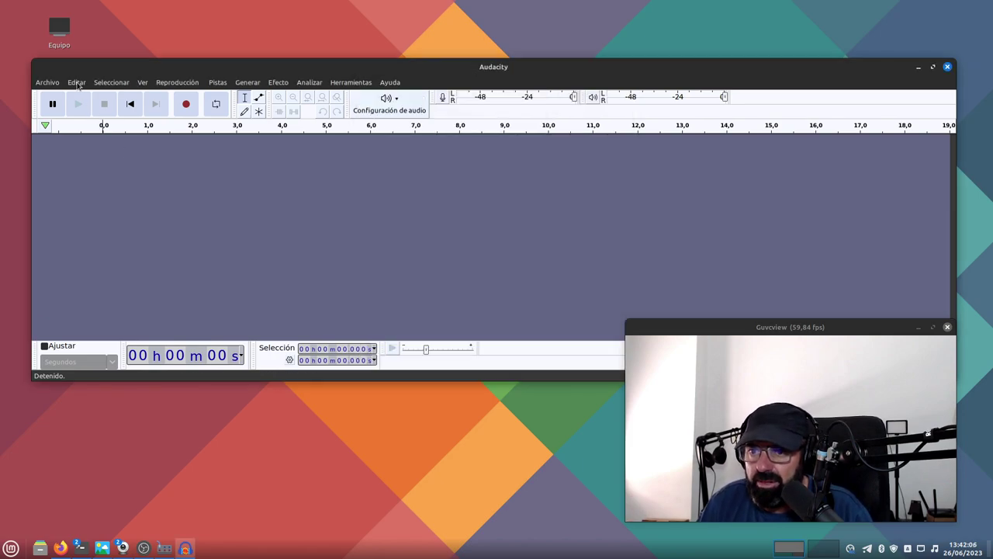
Step: Examine the host, device and quality settings in Audacity's audio preferences and close the dialog
left_click(76, 82)
left_click(98, 283)
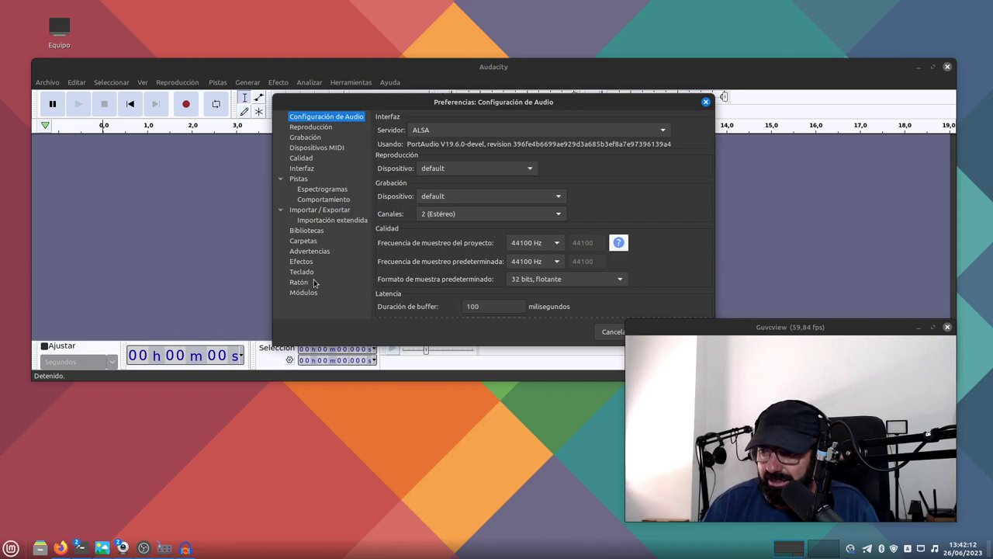
left_click_drag(537, 104, 340, 81)
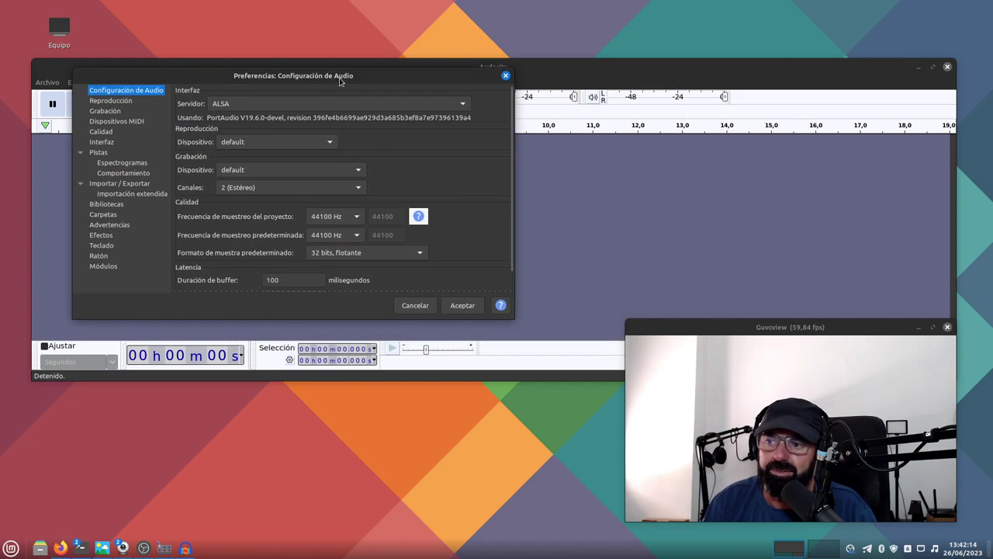
left_click(465, 306)
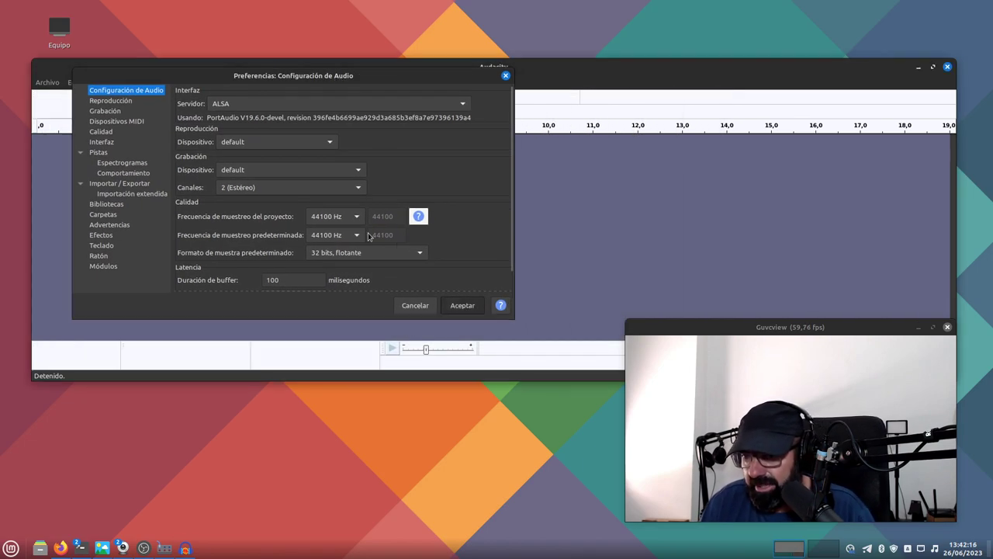
Step: Examine the playback devices offered in Audacity's audio setup without choosing one
left_click(396, 100)
mouse_move(411, 146)
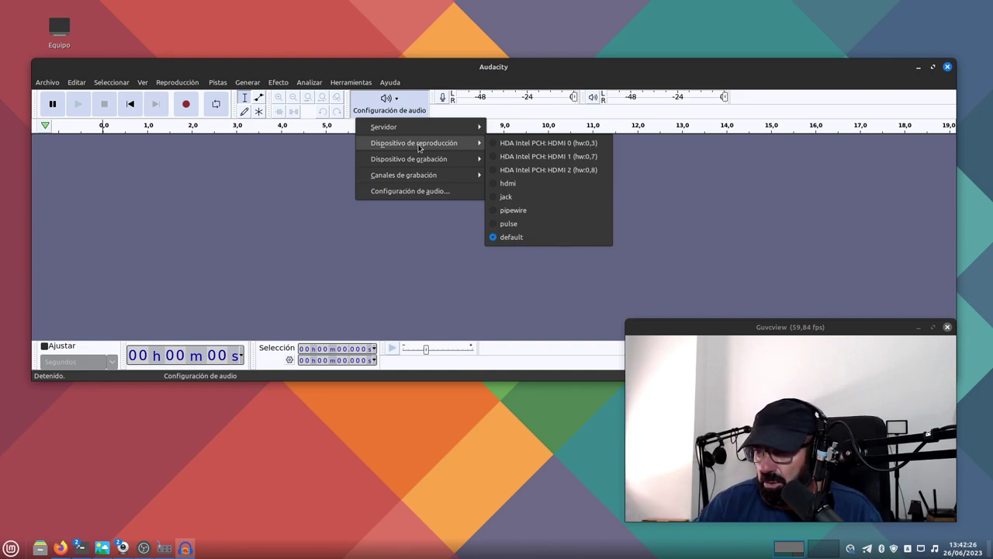
left_click(106, 498)
Step: Switch to the system's sound settings and set the output device to "Salida analógica M2"
left_click(11, 548)
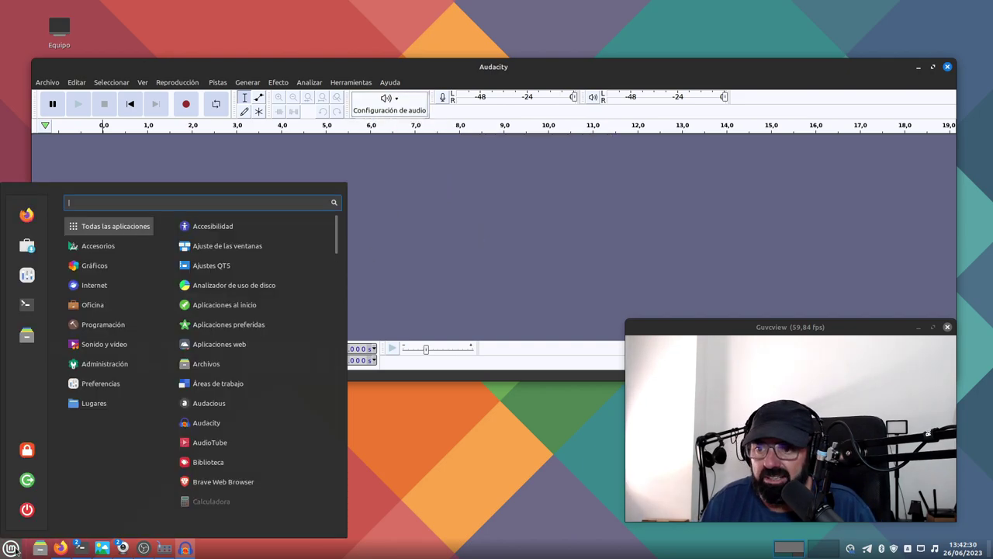
left_click(26, 275)
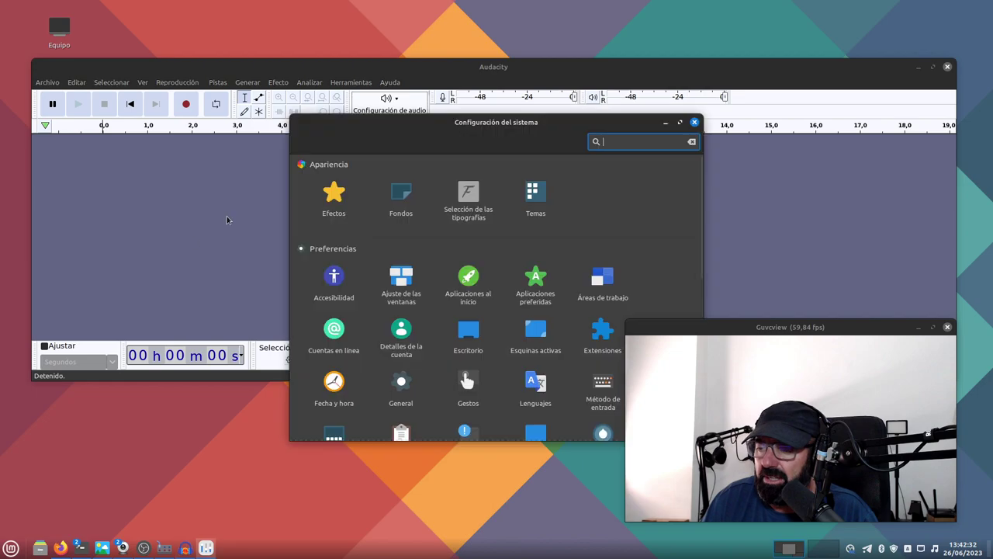
left_click_drag(462, 136, 299, 123)
scroll(272, 349, "down", 5)
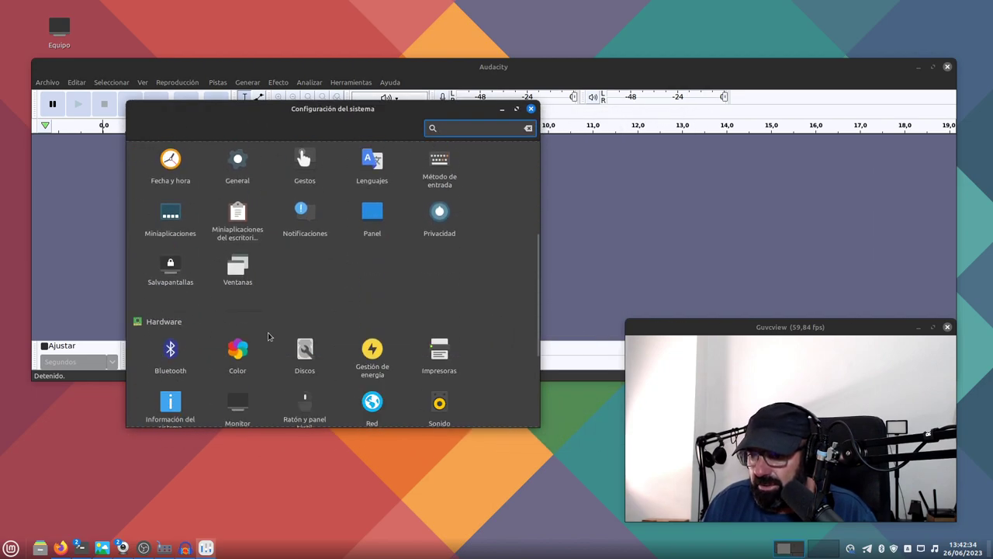
left_click(439, 303)
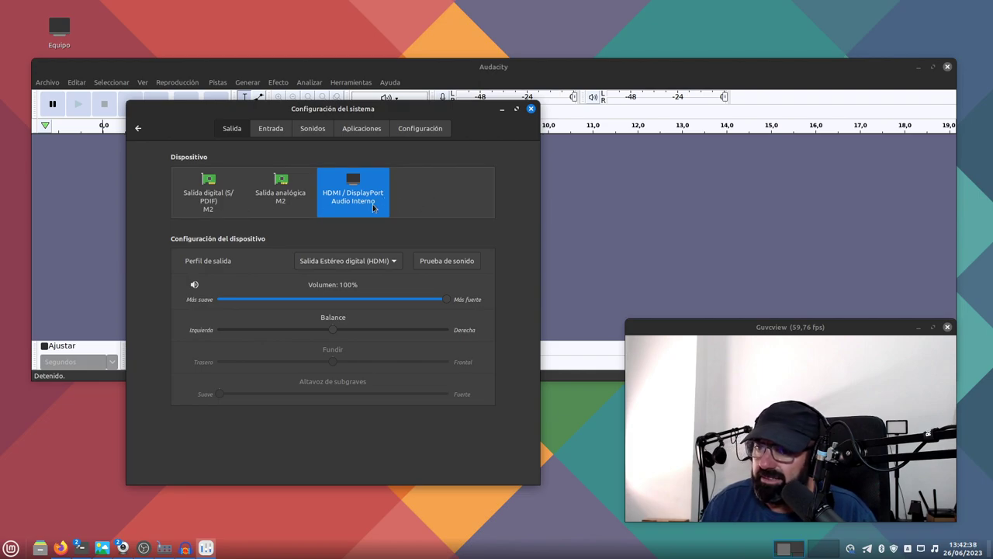
left_click(285, 181)
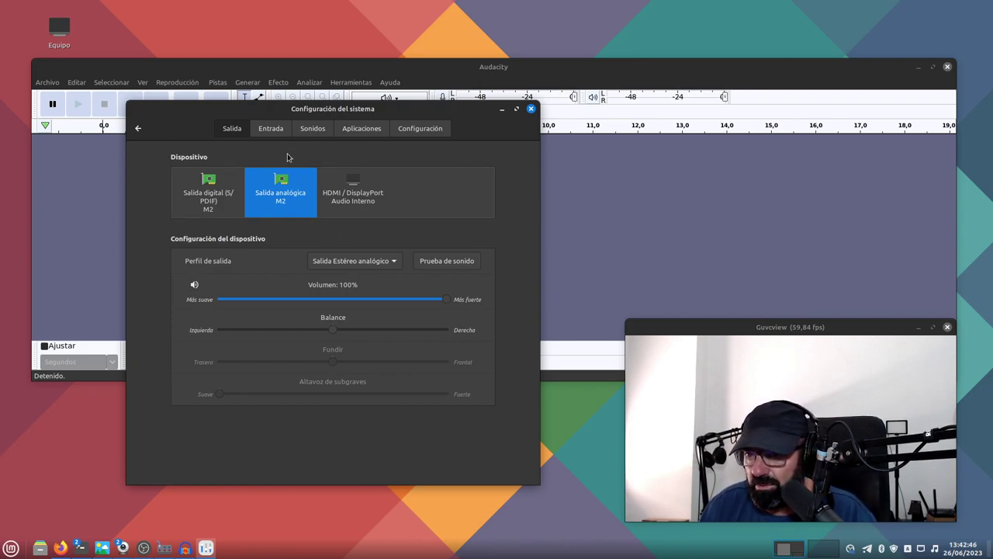
Step: Check the selected input device, recheck the output device, and close the system settings
left_click(271, 128)
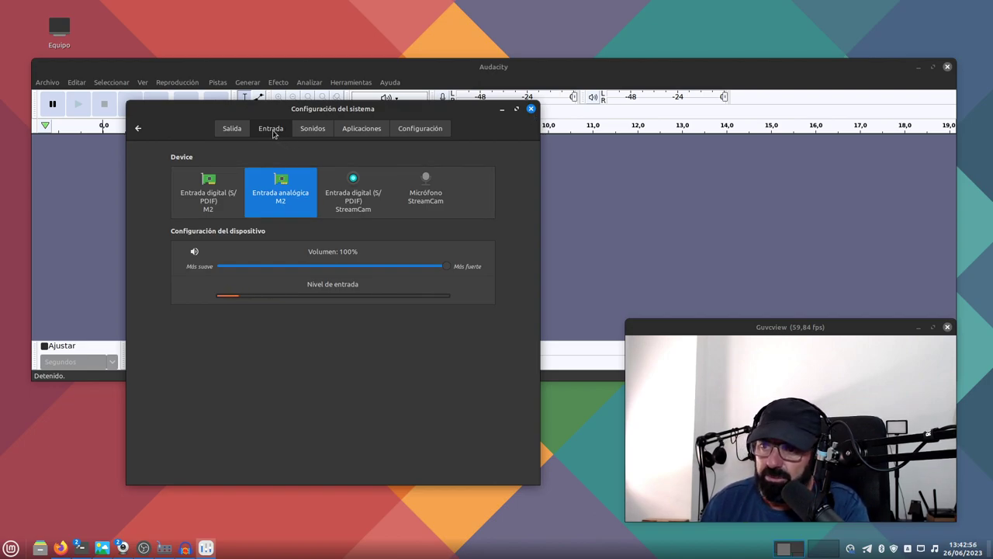
left_click(225, 134)
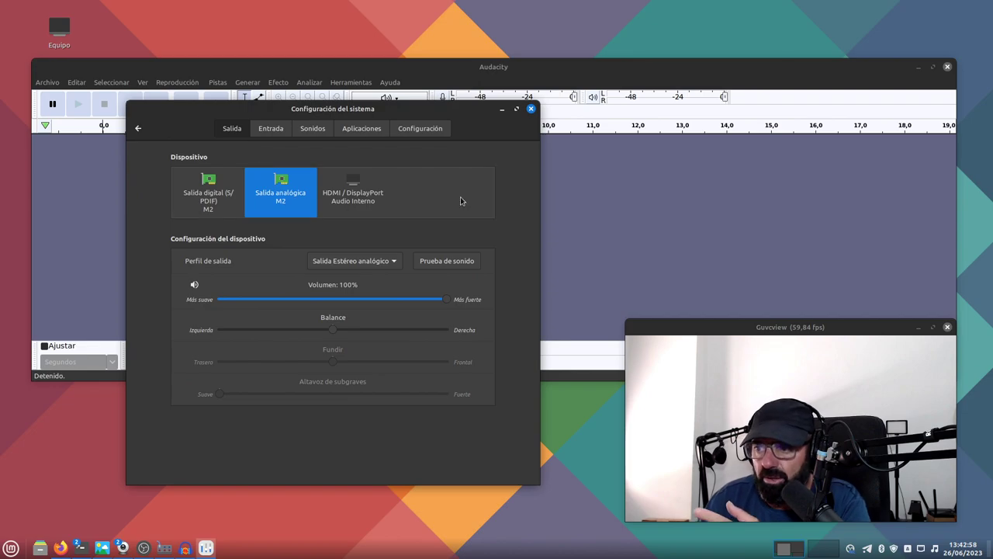
left_click(531, 109)
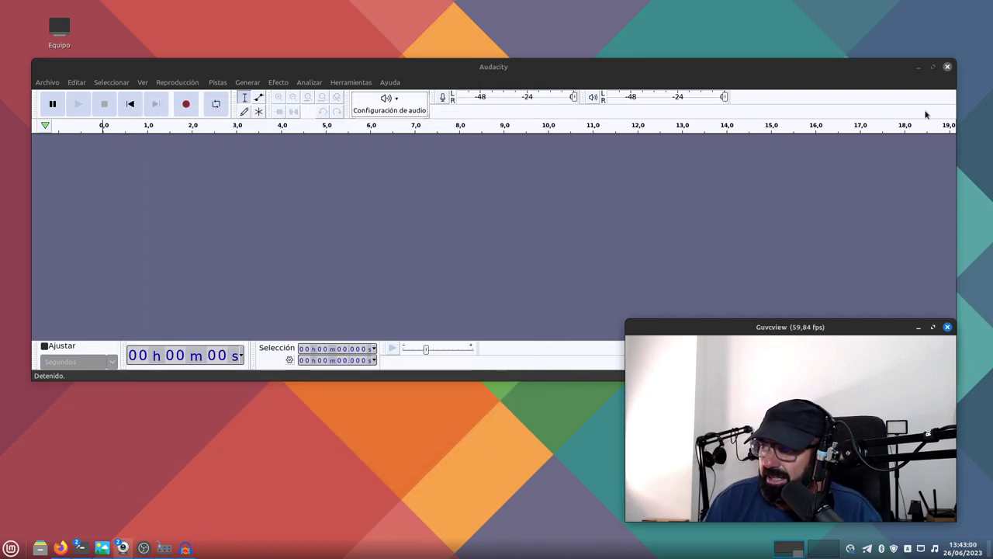
Step: Close and relaunch Audacity, and move its window higher on the desktop
left_click(947, 68)
left_click(10, 547)
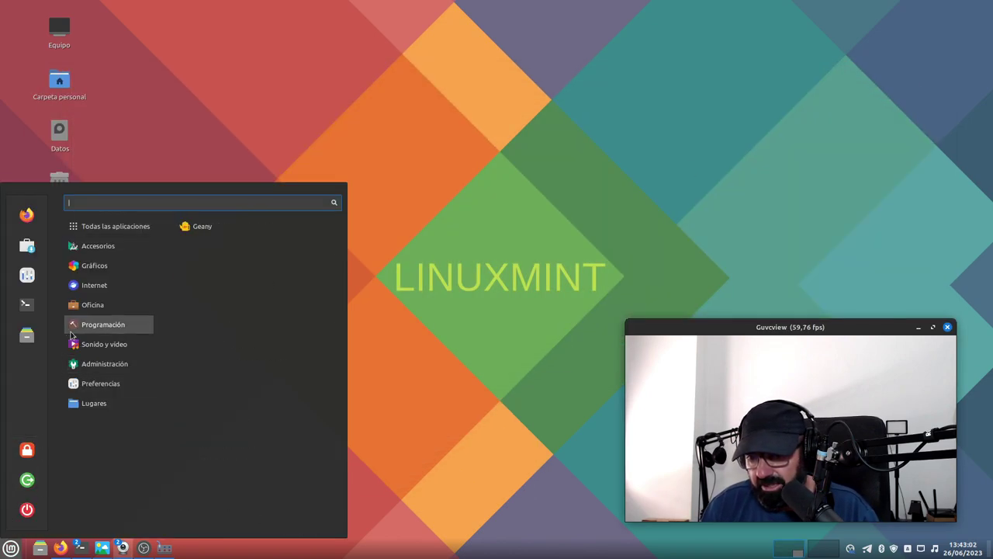
mouse_move(83, 351)
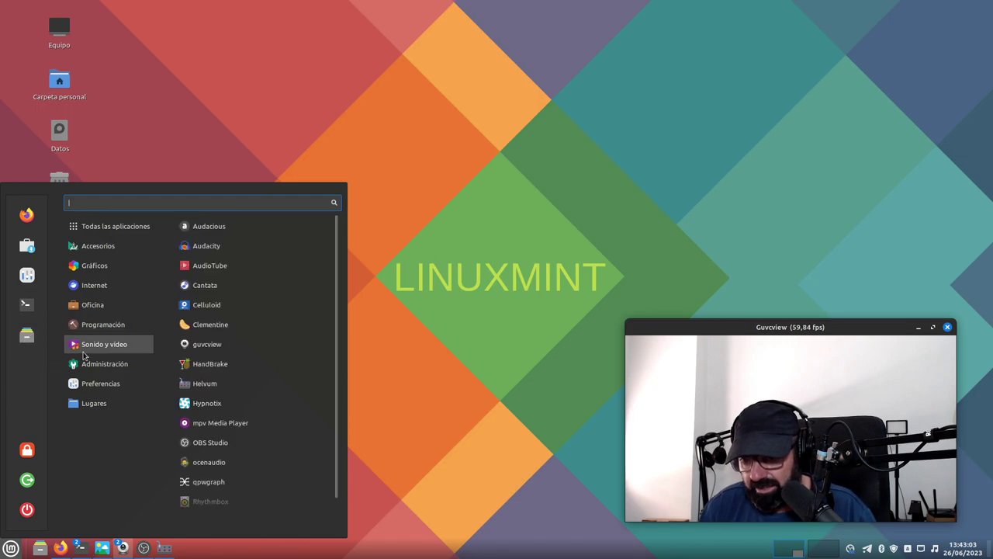
left_click(248, 253)
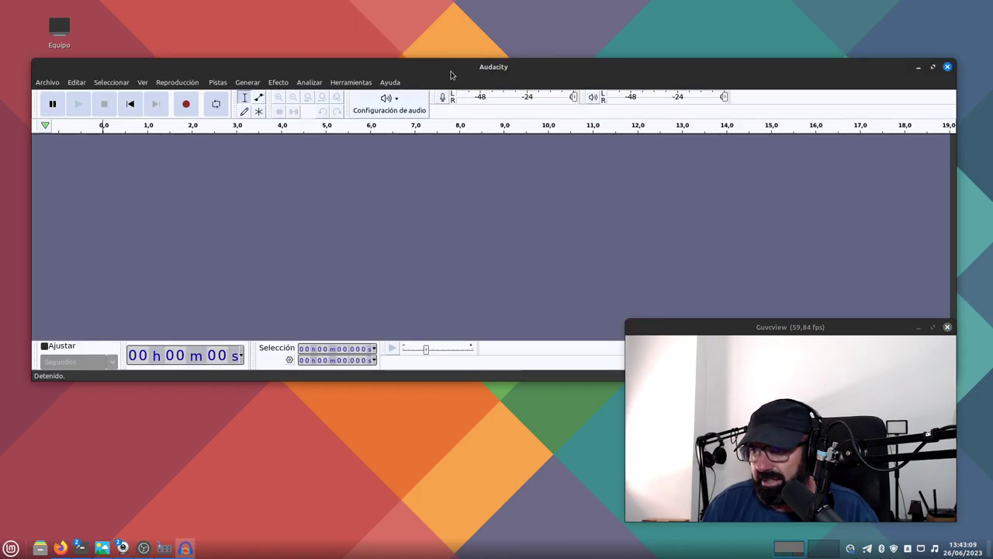
left_click_drag(451, 75, 469, 44)
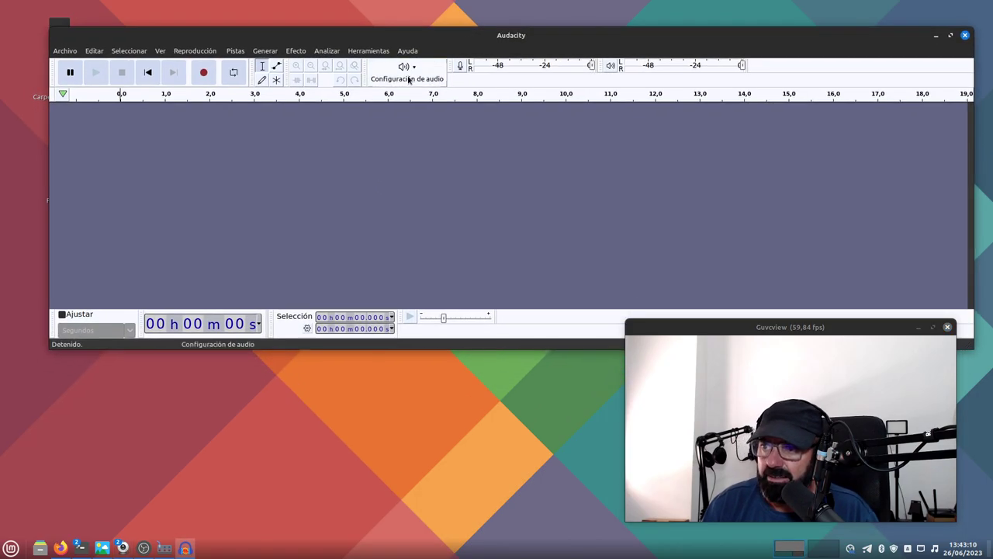
Step: Check the playback and recording devices in the audio setup, and set the recording channels to "1 canal de grabación (Mono)"
left_click(410, 75)
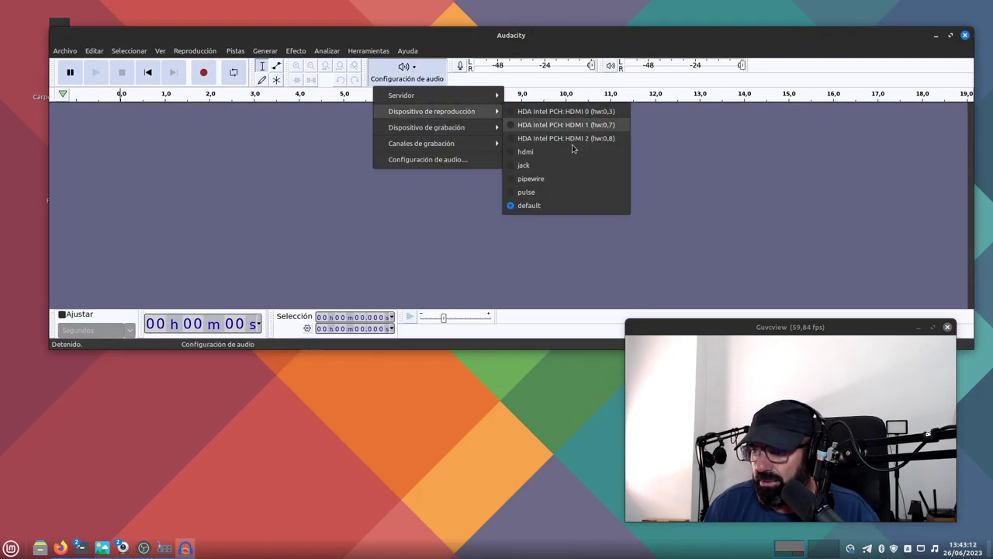
mouse_move(444, 128)
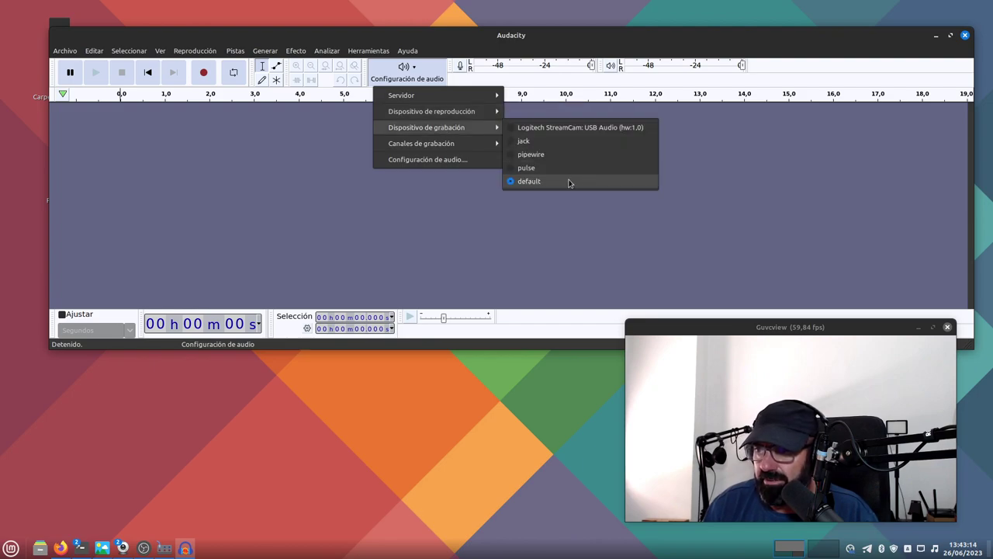
left_click(411, 70)
left_click(411, 69)
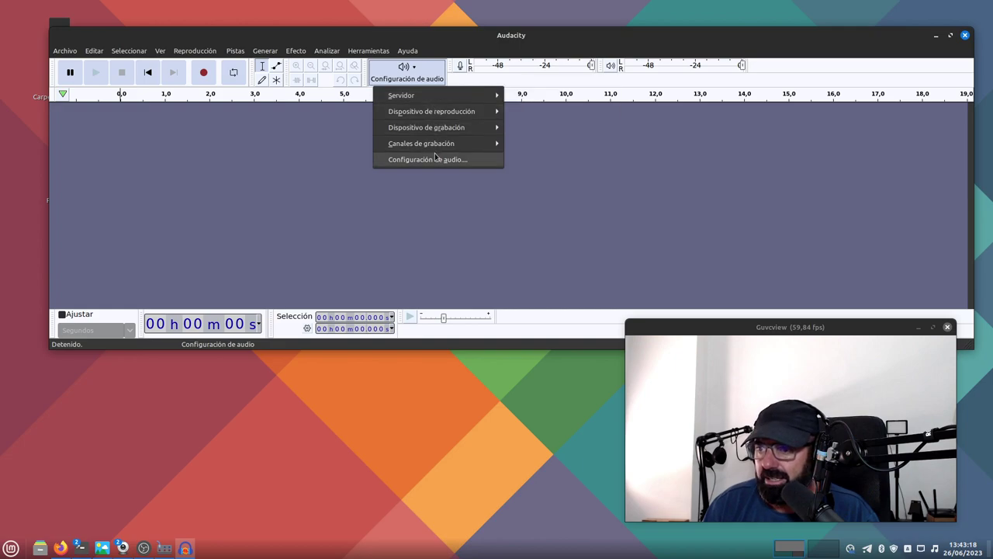
mouse_move(446, 143)
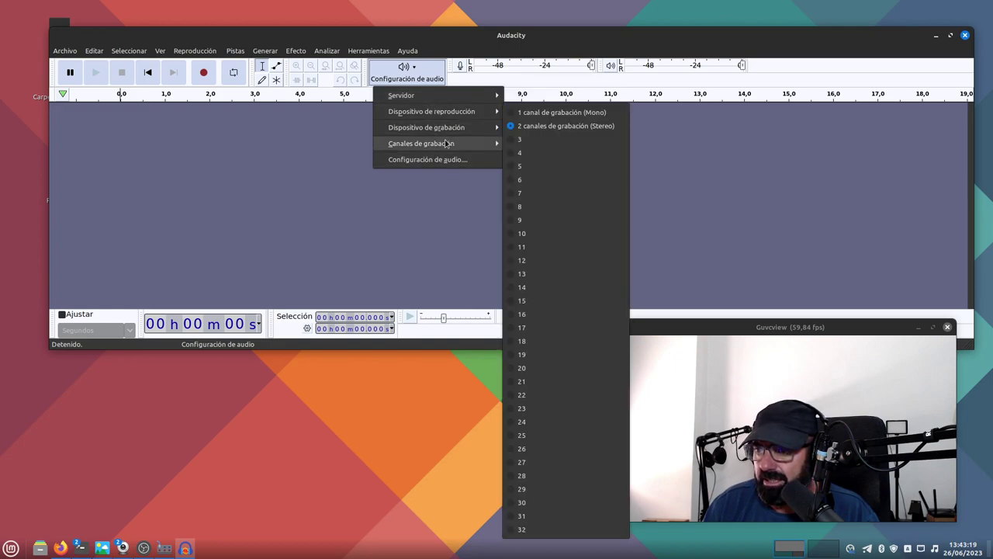
left_click(552, 113)
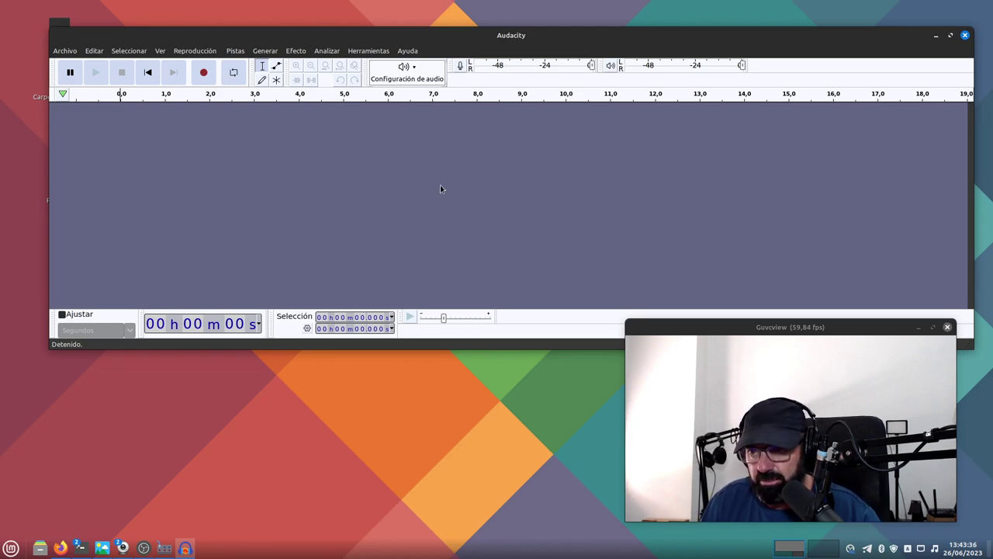
Step: Record a voice test clip about 9 seconds long, play part of it back, and stop the playback
left_click(203, 72)
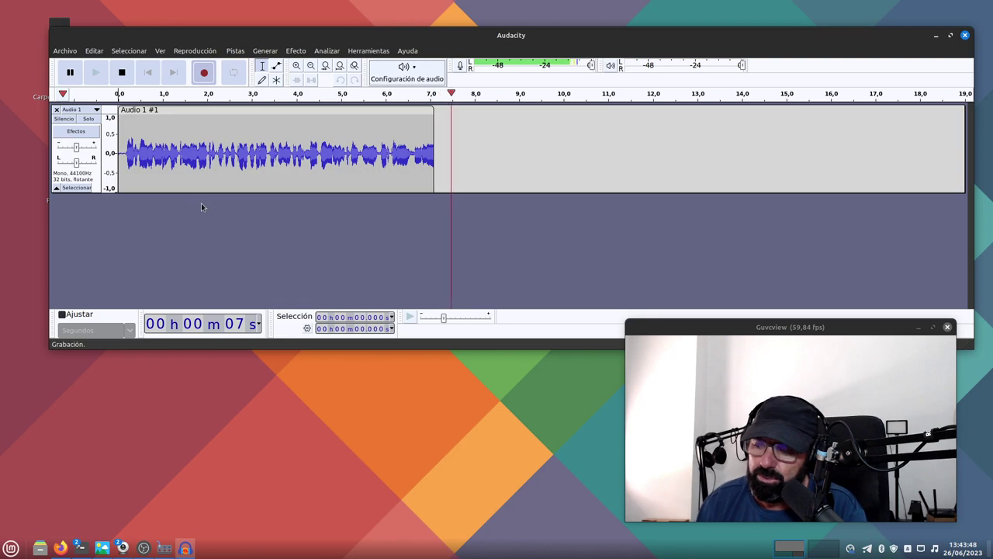
left_click(121, 72)
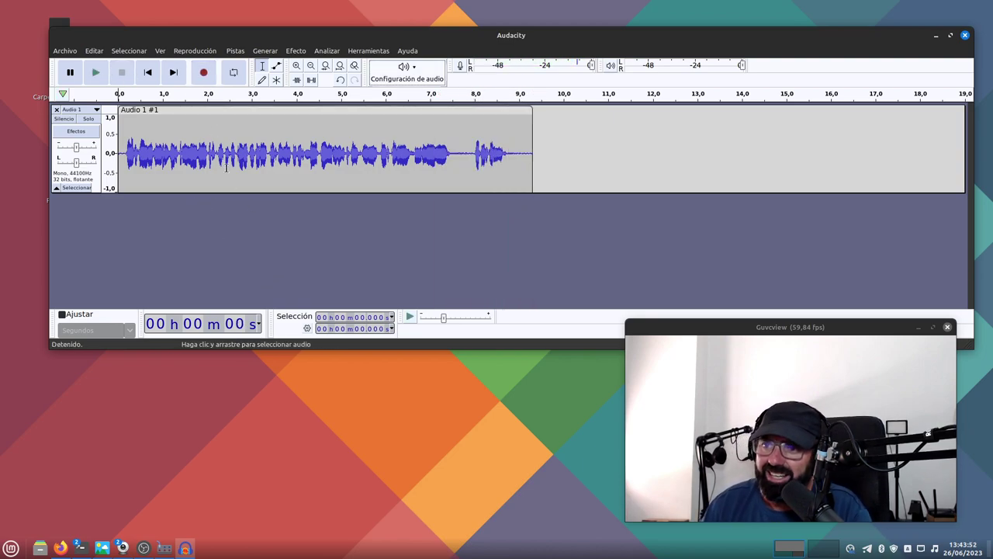
left_click(97, 72)
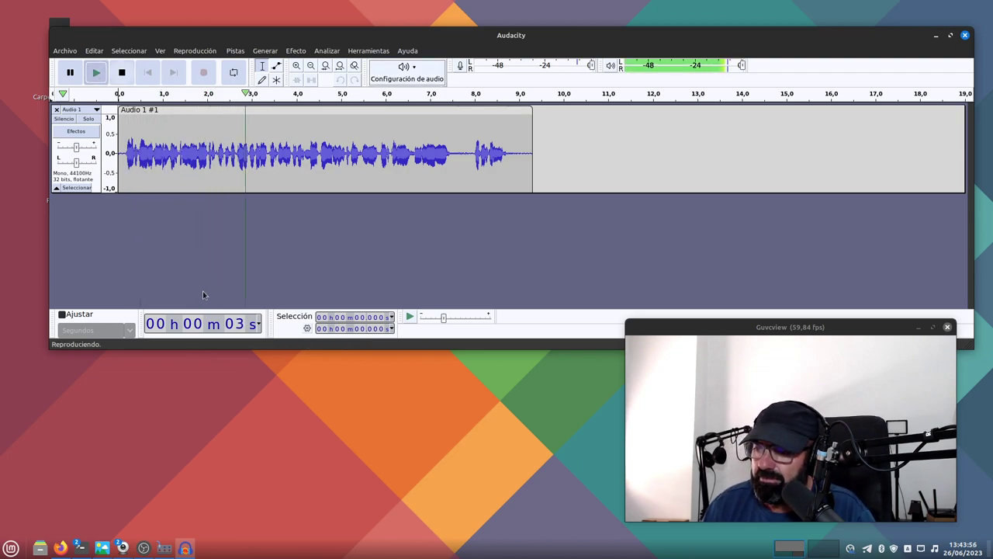
key("space")
Step: Apply the Compressor at -12 dB threshold and 2:1 ratio to about 1.8–8.5 s of the enlarged track, and play the result
left_click_drag(479, 194, 384, 252)
left_click(495, 228)
left_click_drag(495, 229, 200, 155)
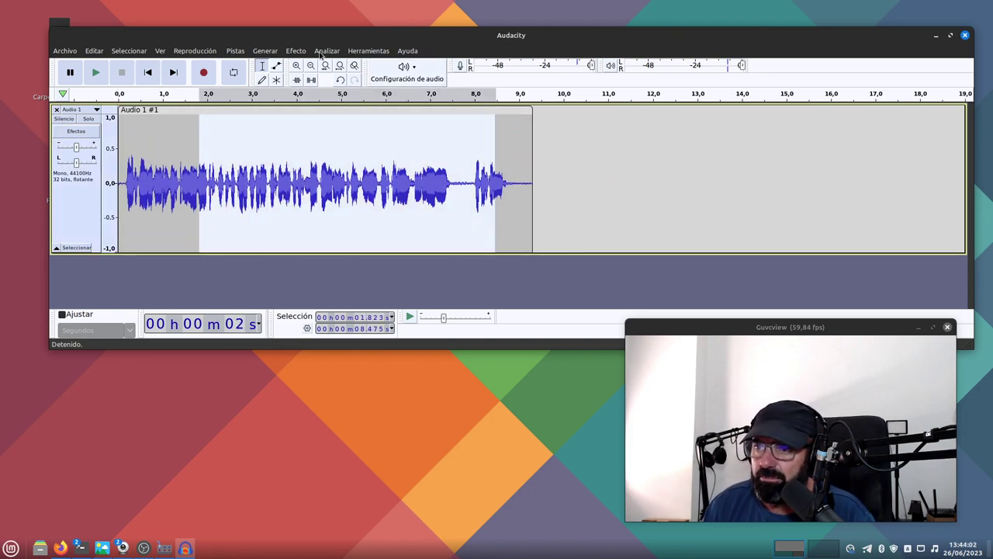
left_click(295, 51)
mouse_move(339, 118)
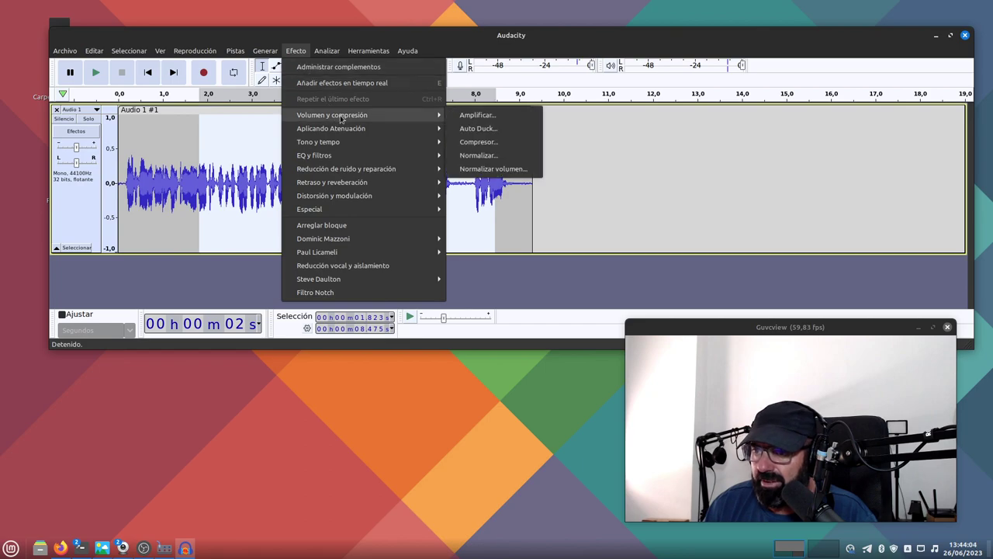
left_click(509, 143)
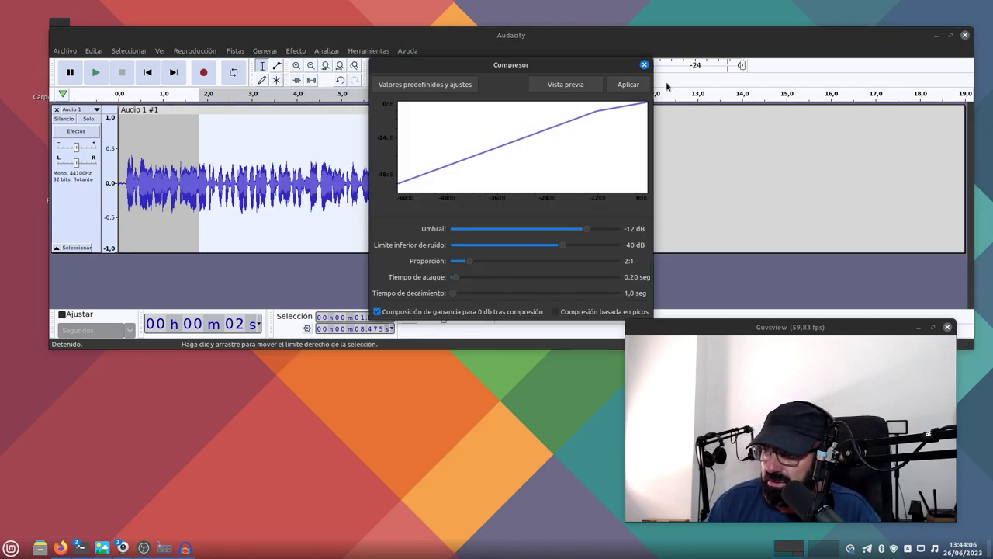
left_click(628, 85)
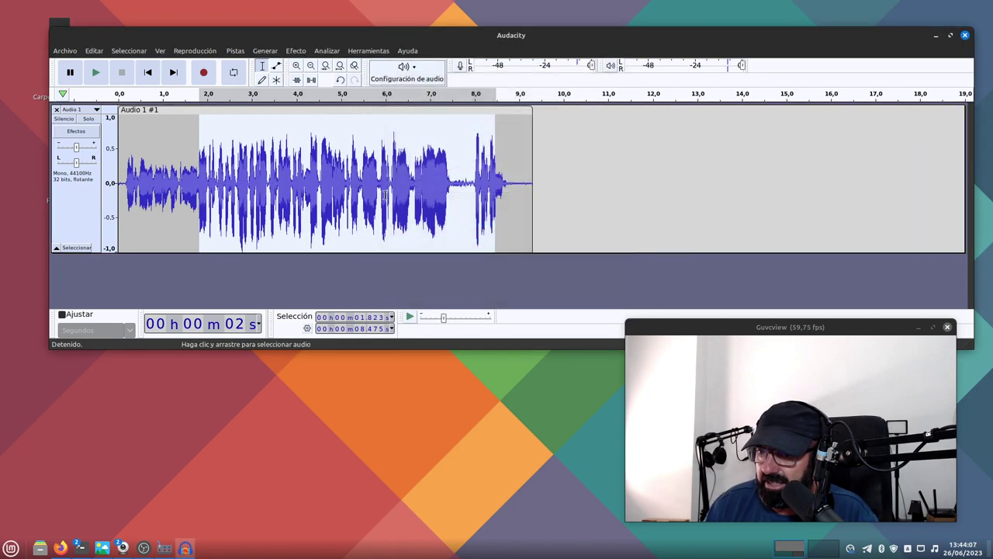
left_click(212, 100)
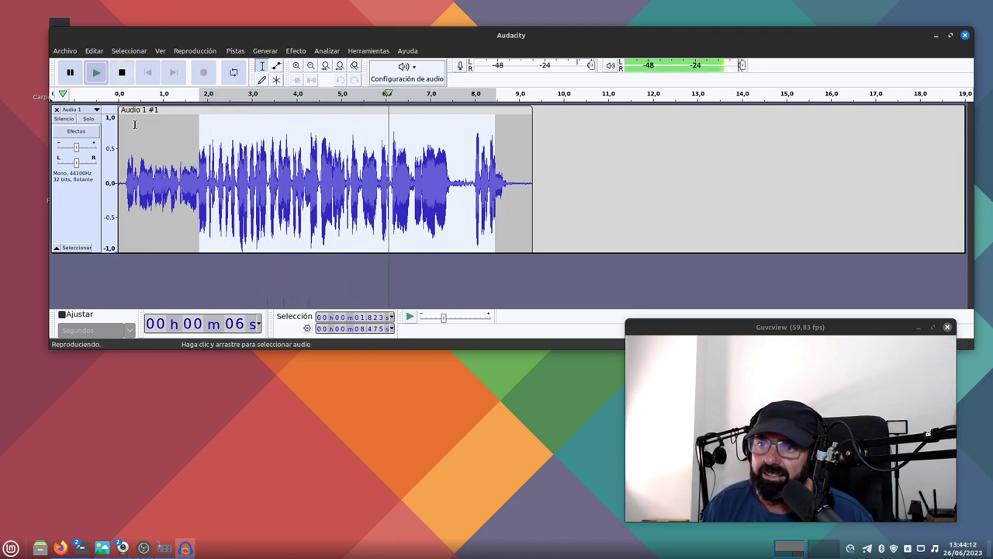
left_click(118, 73)
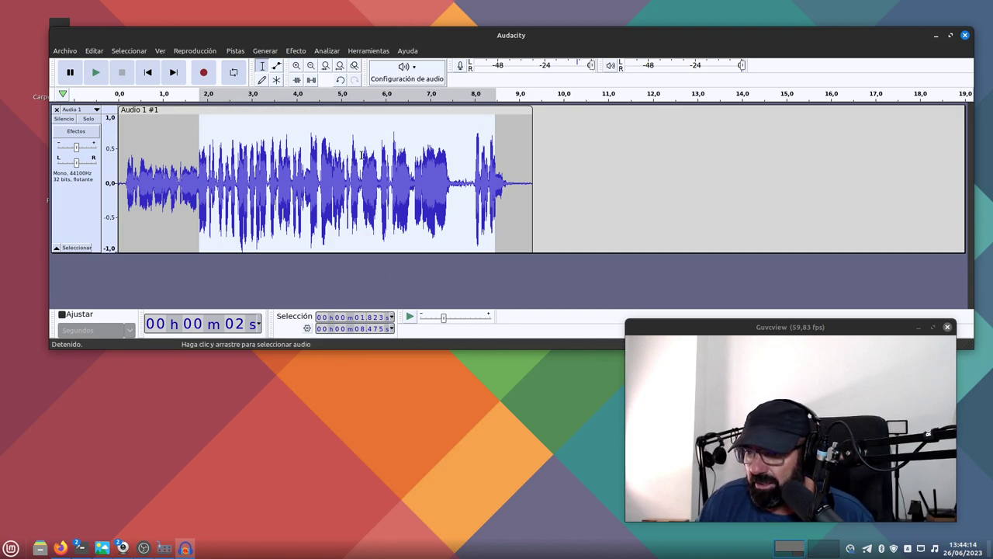
Step: Trim away the audio outside the section from about 2.3 to 8.8 s, and close Audacity without saving the project
left_click(551, 233)
left_click_drag(511, 233, 221, 189)
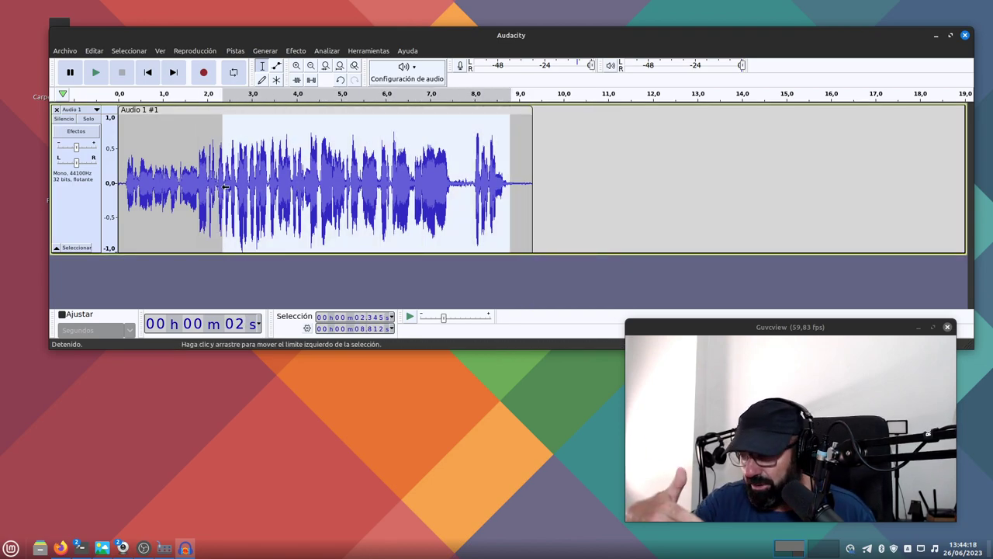
left_click(302, 80)
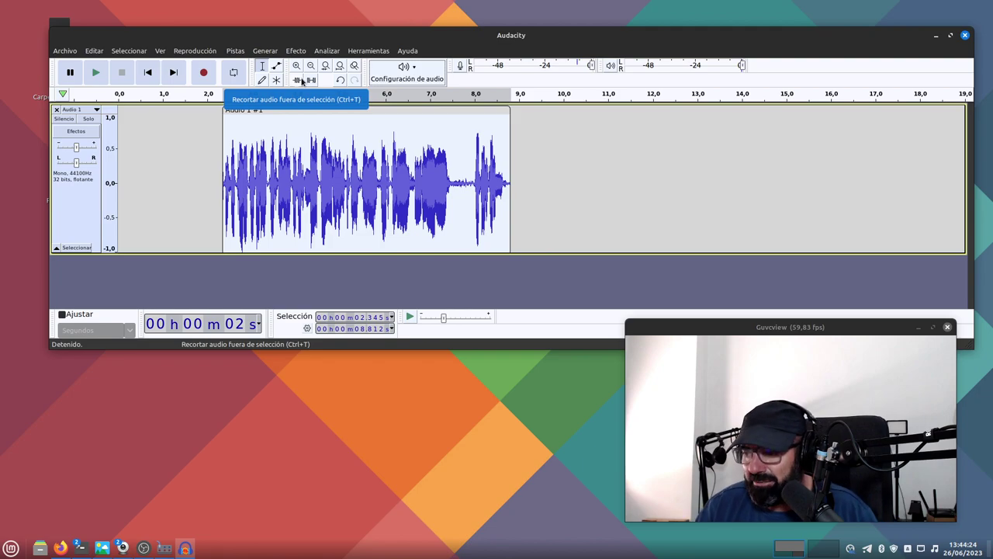
left_click(965, 35)
left_click(447, 234)
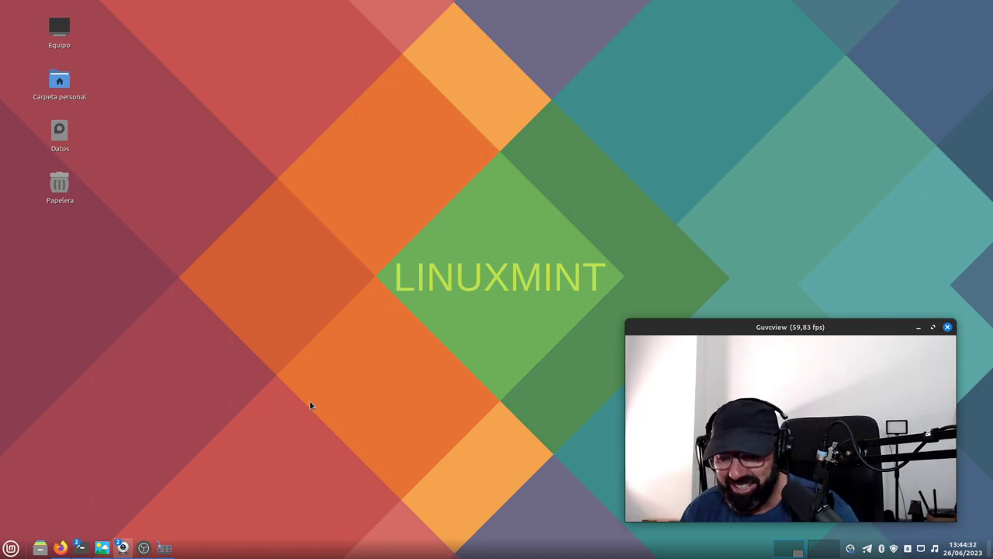
Step: Switch to Firefox and examine the UbuntuHandbook article on installing Audacious via PPA, including its release notes
left_click(60, 547)
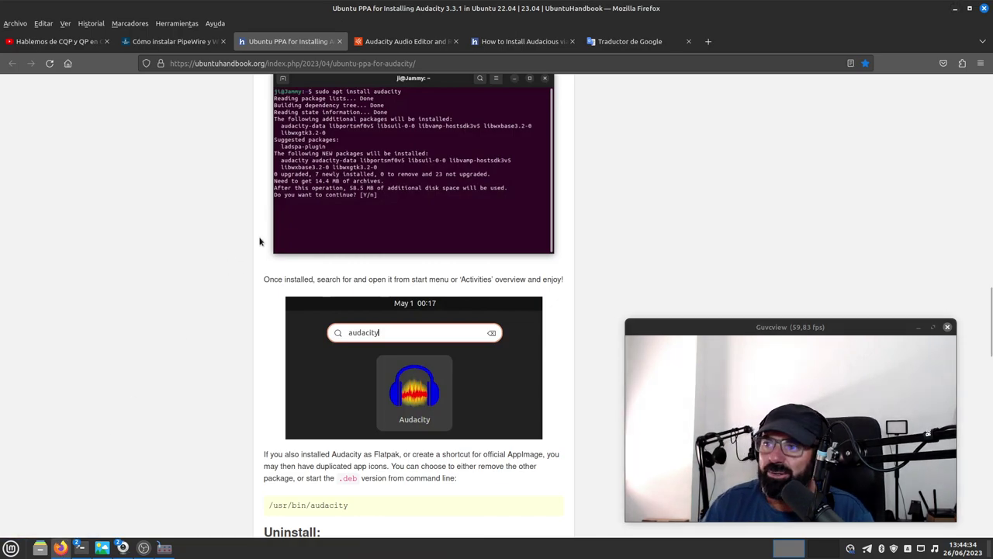
left_click(528, 41)
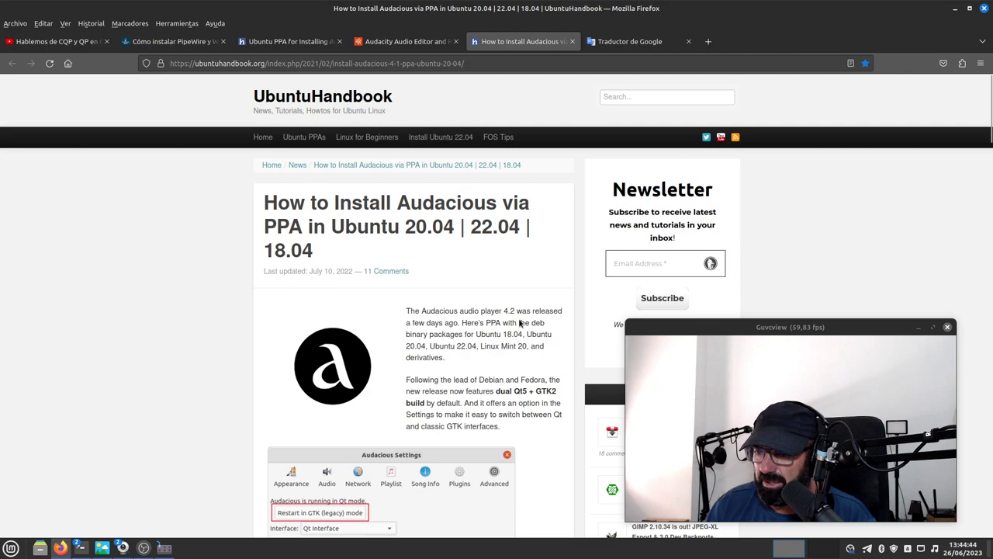
scroll(525, 305, "down", 4)
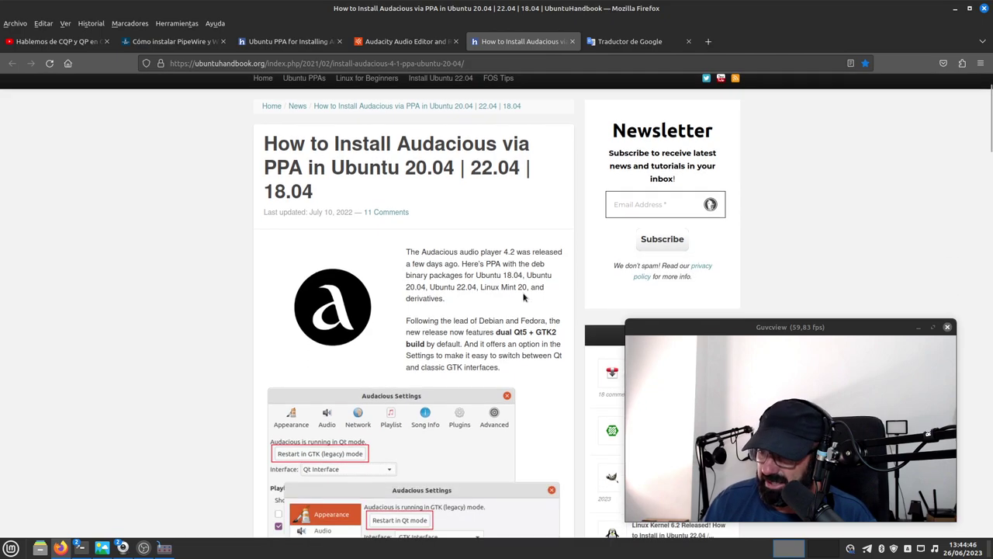
scroll(523, 297, "up", 3)
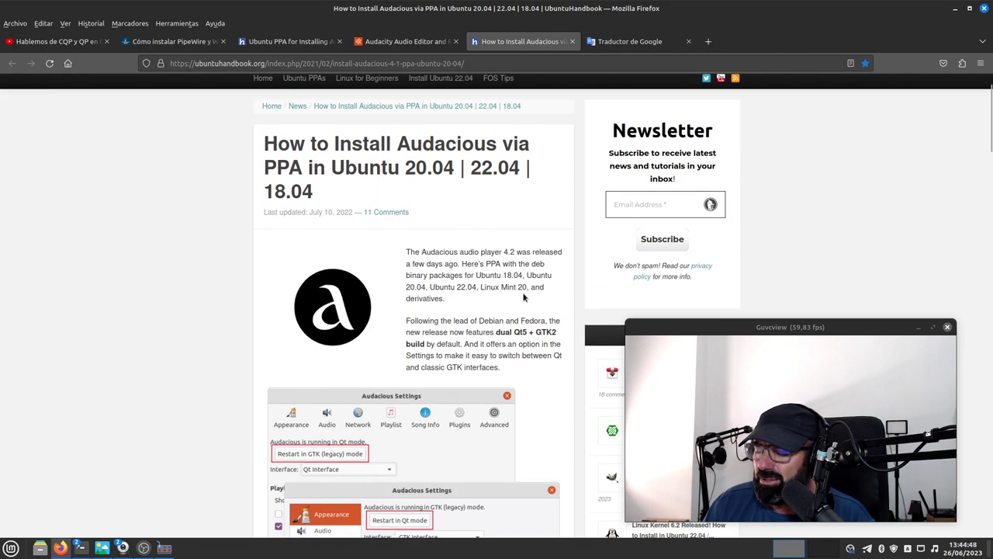
scroll(512, 304, "up", 2)
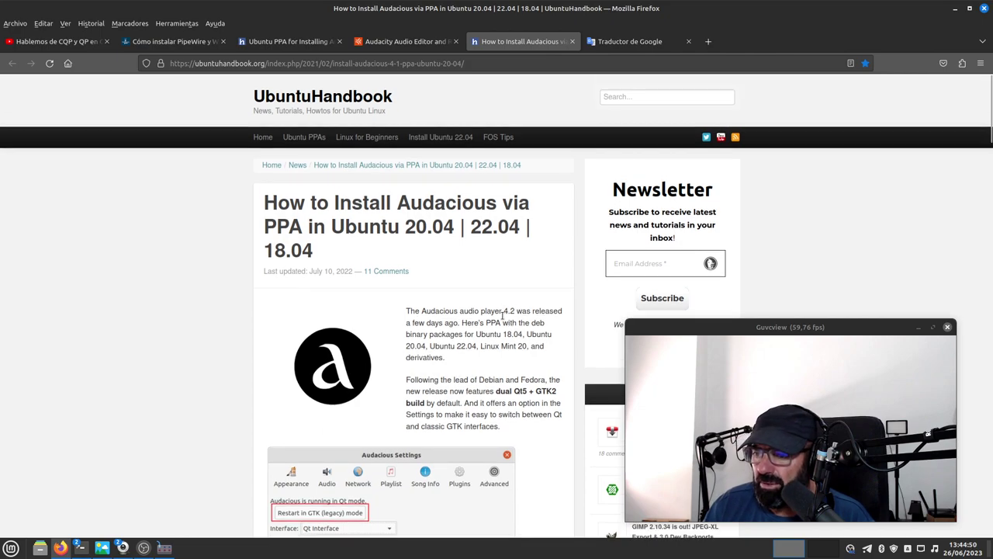
scroll(503, 315, "down", 10)
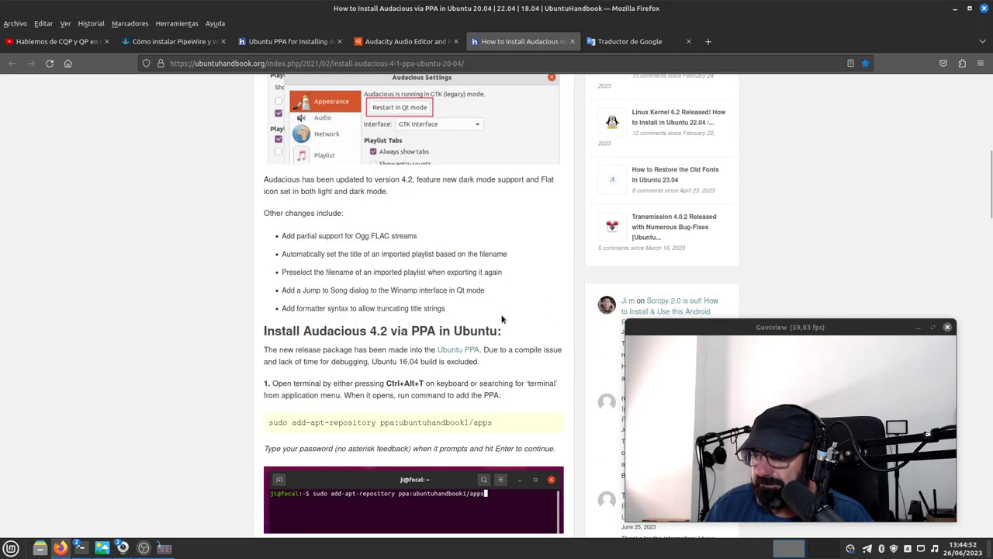
scroll(358, 346, "up", 7)
scroll(361, 343, "up", 3)
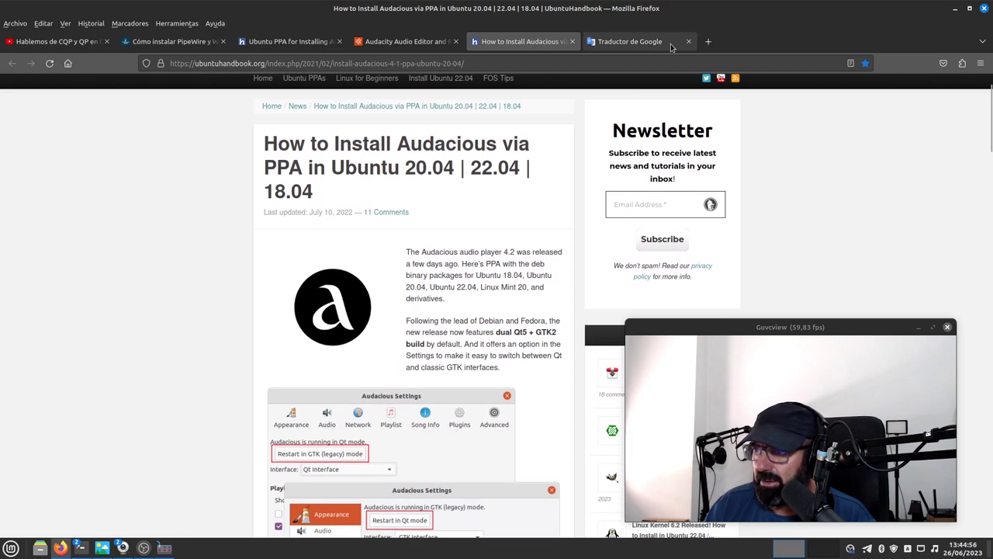
Step: Search Google for "audacious" in a new tab and open the official Audacious website
left_click(707, 41)
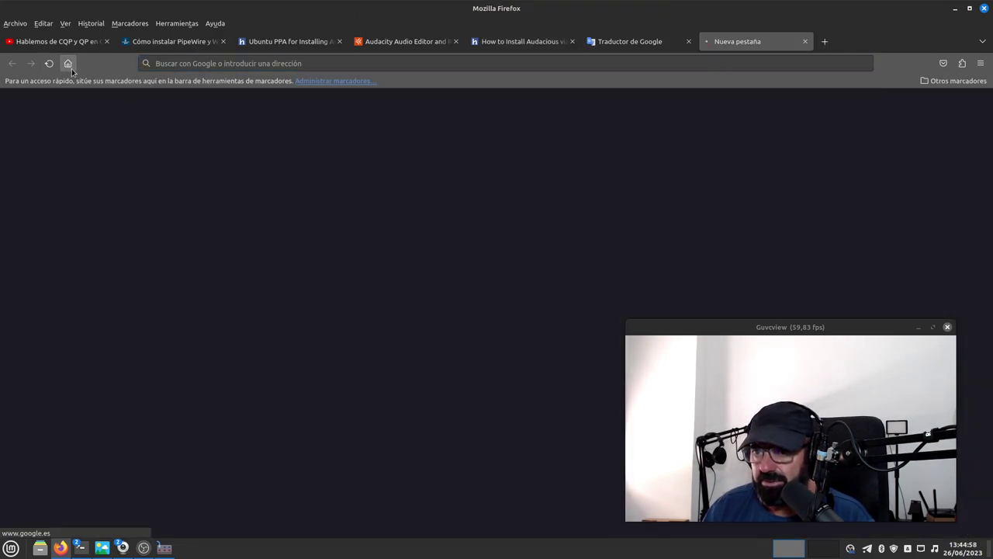
left_click(68, 64)
left_click(450, 274)
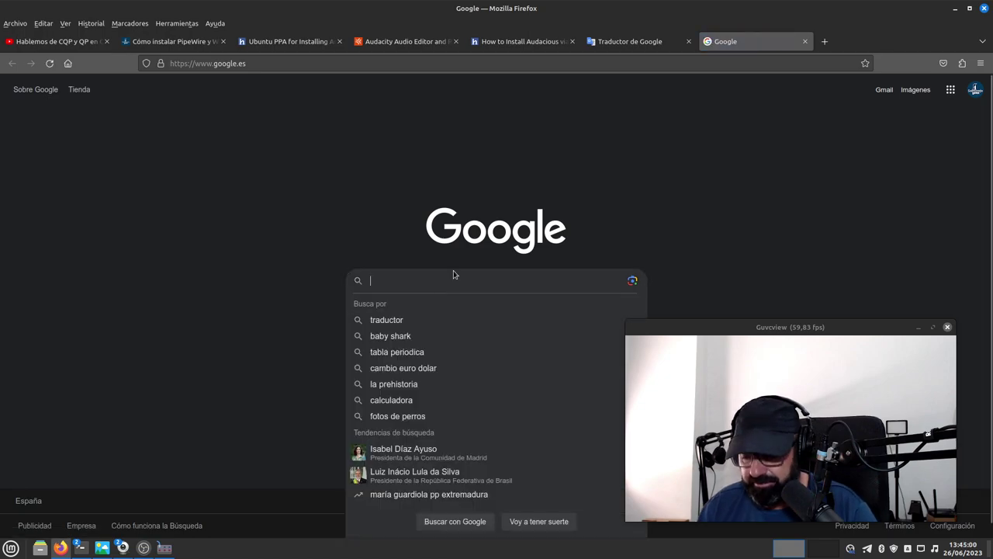
type("audaciou")
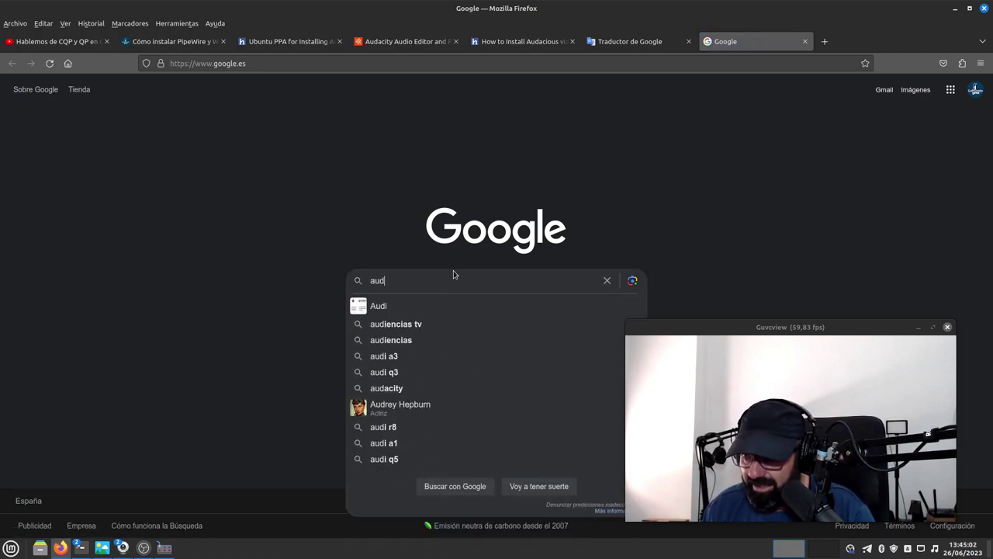
key("BackSpace")
type("dacious")
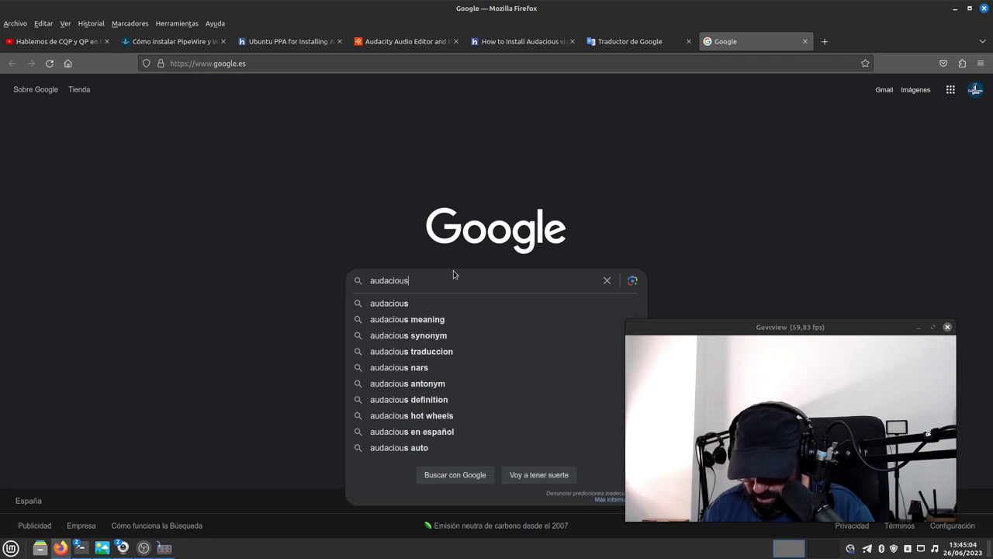
key("Return")
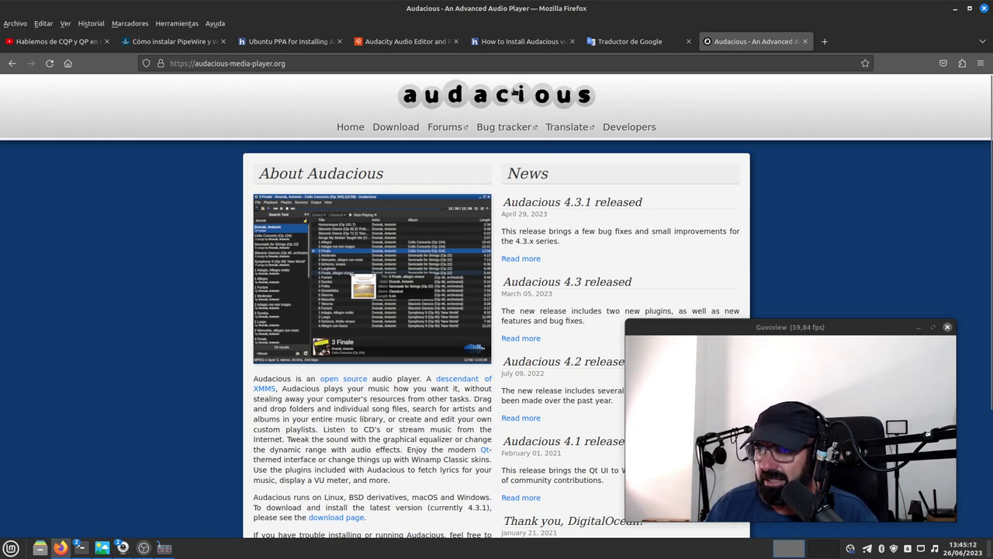
Step: Return to the UbuntuHandbook article and examine the commands for adding the PPA and installing Audacious with its plugins
left_click(520, 42)
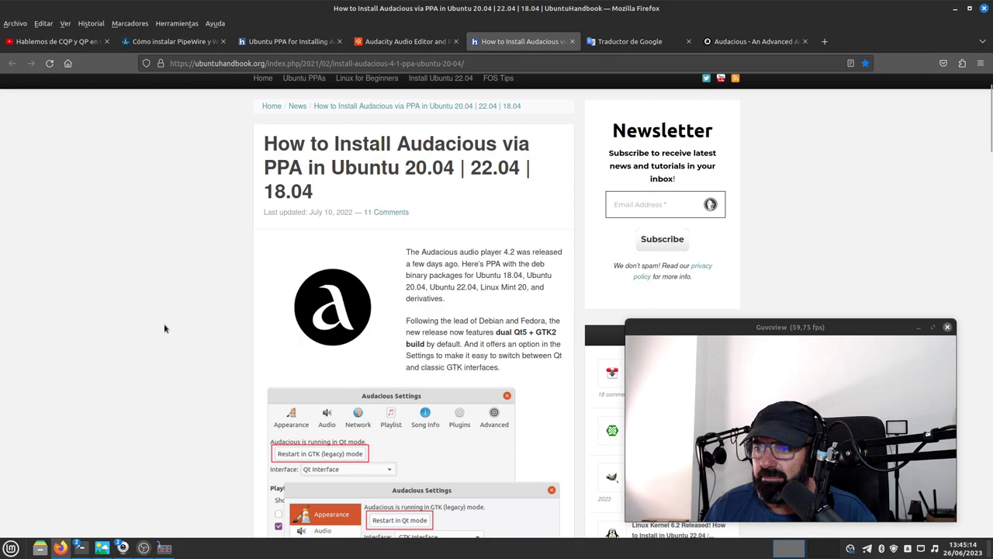
scroll(152, 339, "down", 10)
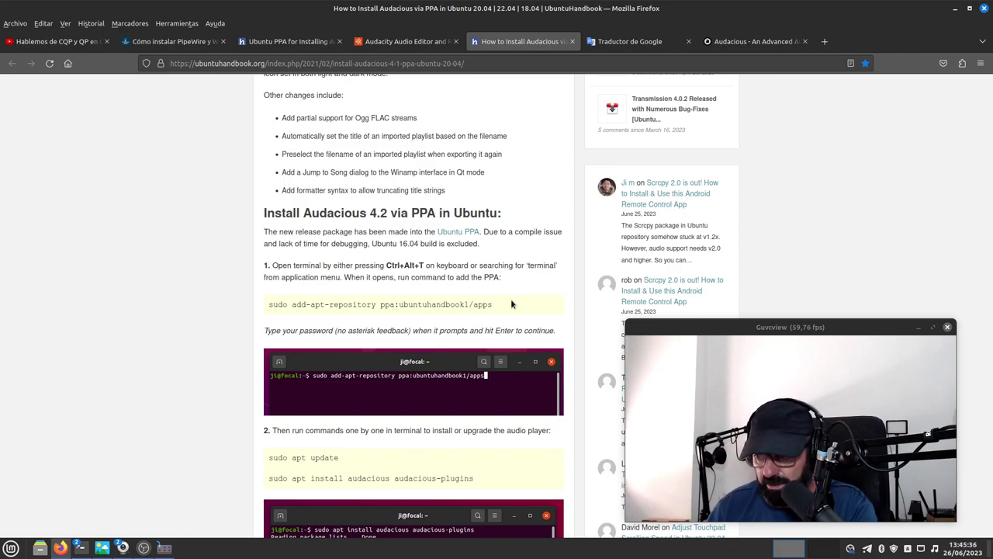
scroll(512, 303, "up", 5)
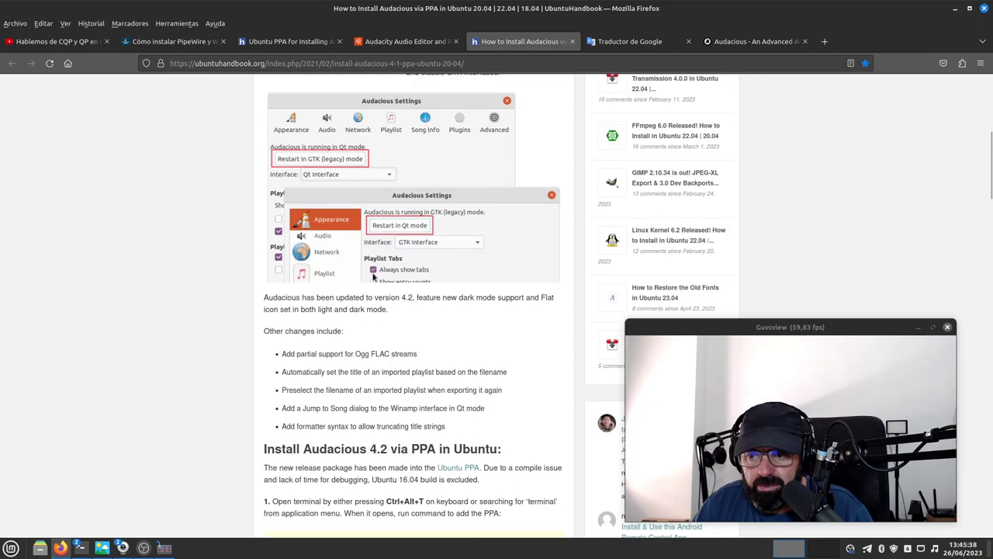
scroll(329, 329, "down", 4)
scroll(330, 329, "up", 4)
scroll(309, 286, "down", 3)
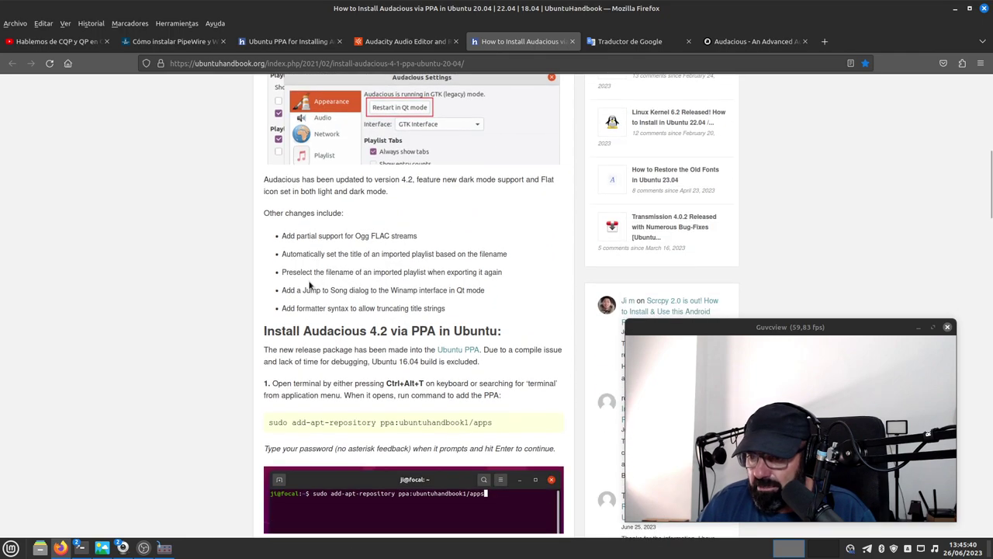
Step: Open the article's linked Ubuntu PPA page and examine the Audacious versions in its published packages overview
left_click(450, 351)
scroll(328, 268, "down", 3)
scroll(730, 197, "up", 1)
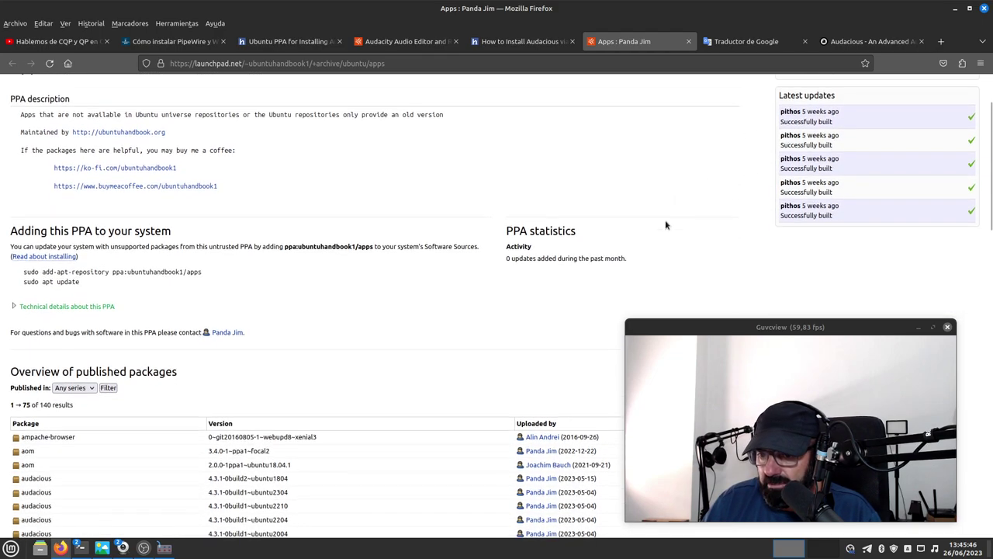
scroll(620, 225, "down", 2)
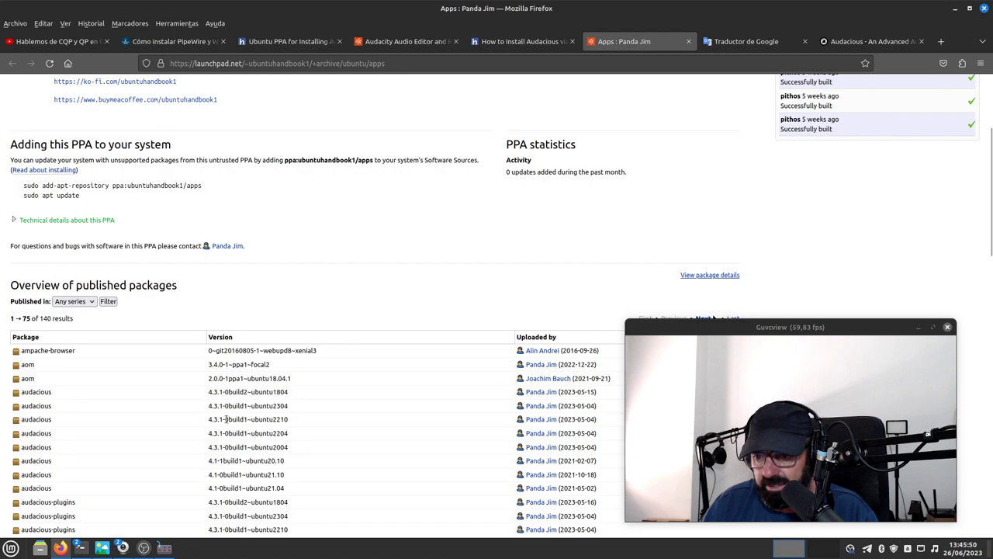
Step: Return to the UbuntuHandbook article and highlight the commands for adding ppa:ubuntuhandbook1/apps and installing audacious with audacious-plugins
left_click(521, 41)
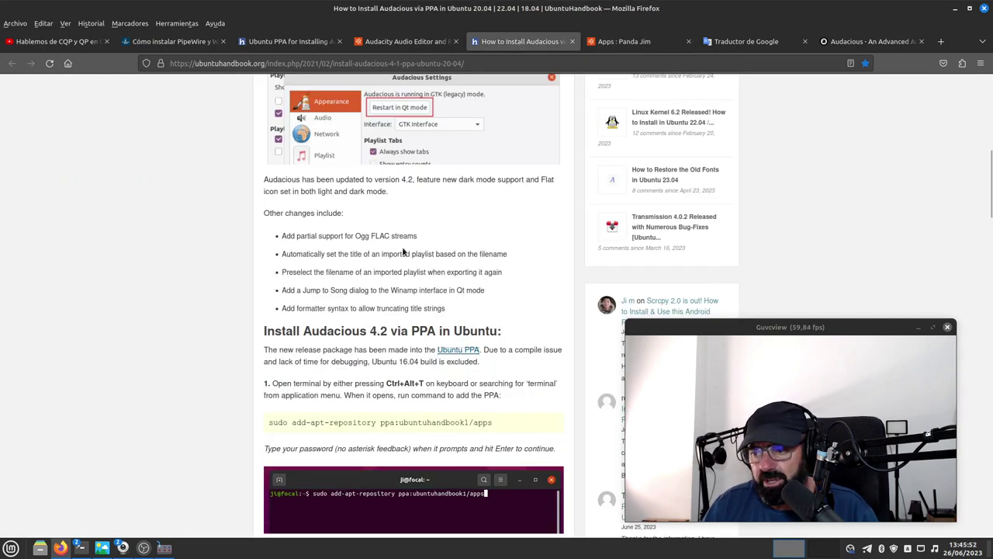
scroll(143, 271, "down", 1)
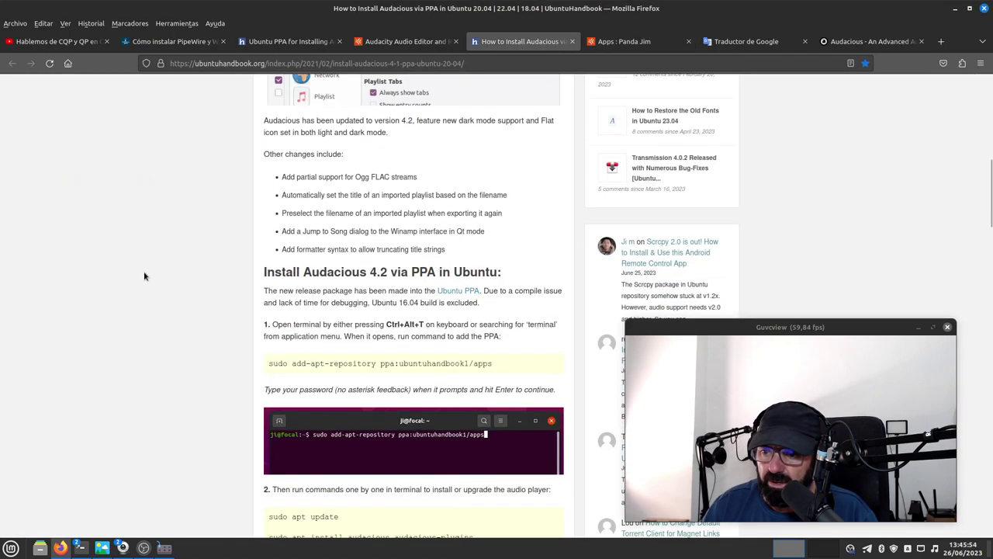
left_click_drag(508, 365, 246, 363)
left_click(320, 372)
left_click_drag(497, 364, 265, 365)
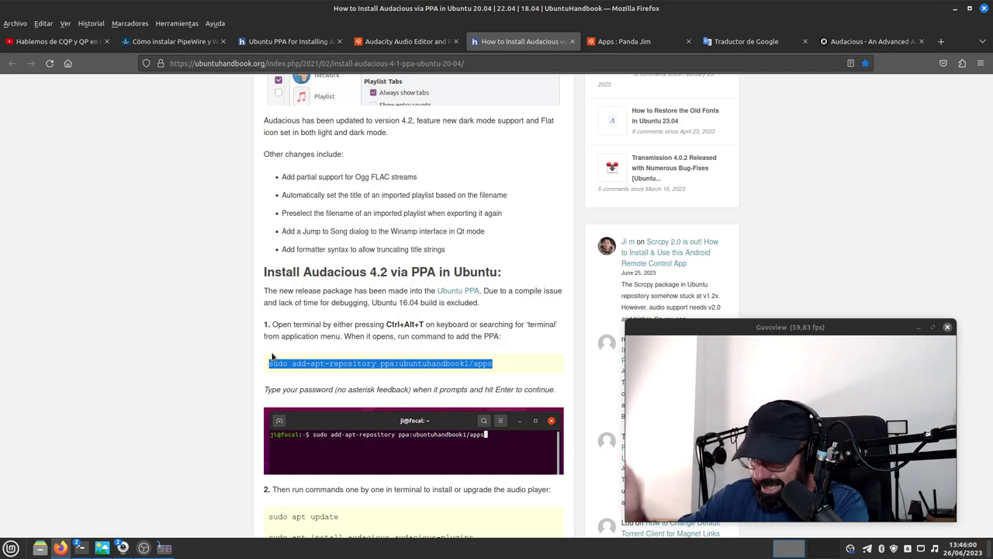
scroll(338, 324, "down", 3)
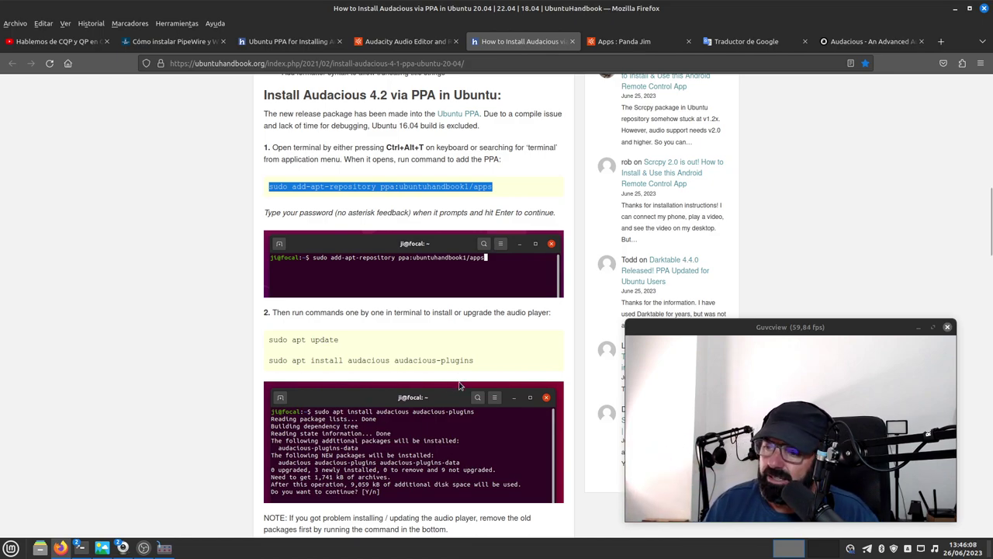
triple_click(479, 362)
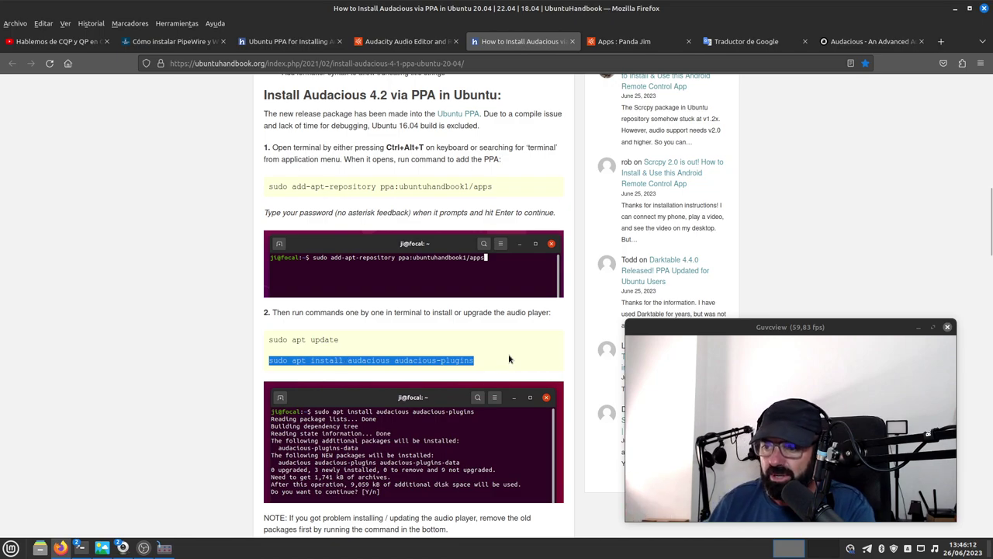
left_click(132, 342)
Step: Examine the article's uninstall commands and reader comments, then return to its beginning
scroll(135, 335, "down", 5)
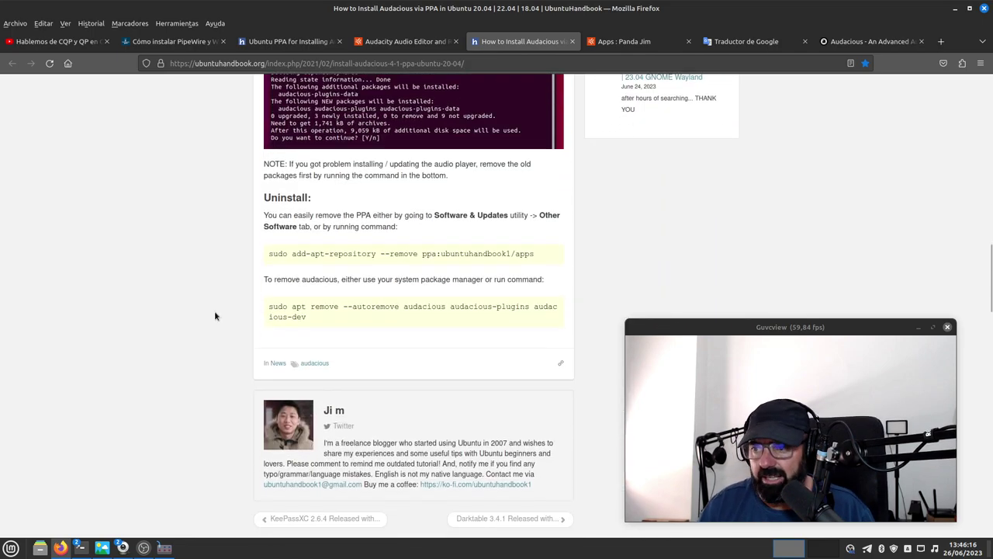
scroll(374, 330, "down", 4)
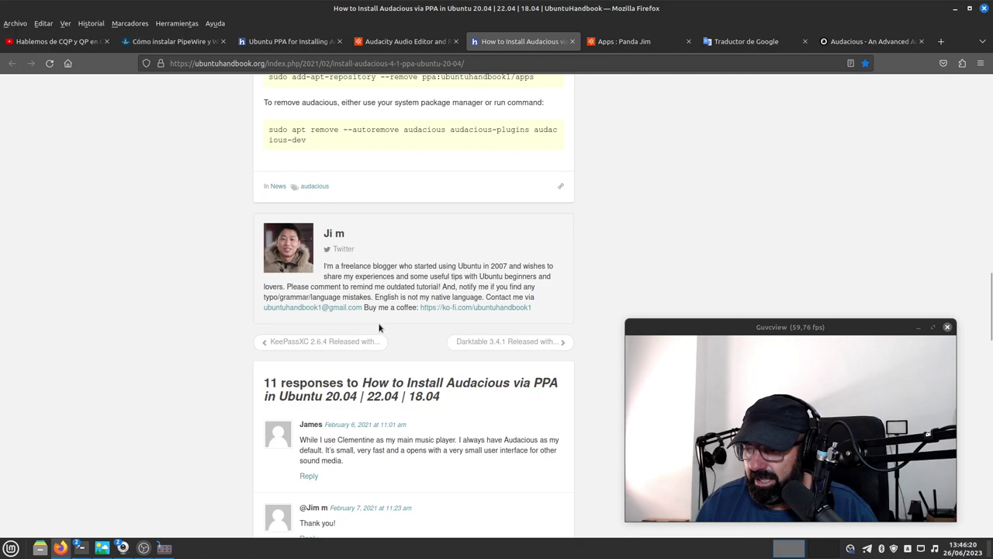
scroll(383, 324, "down", 1)
scroll(384, 323, "down", 12)
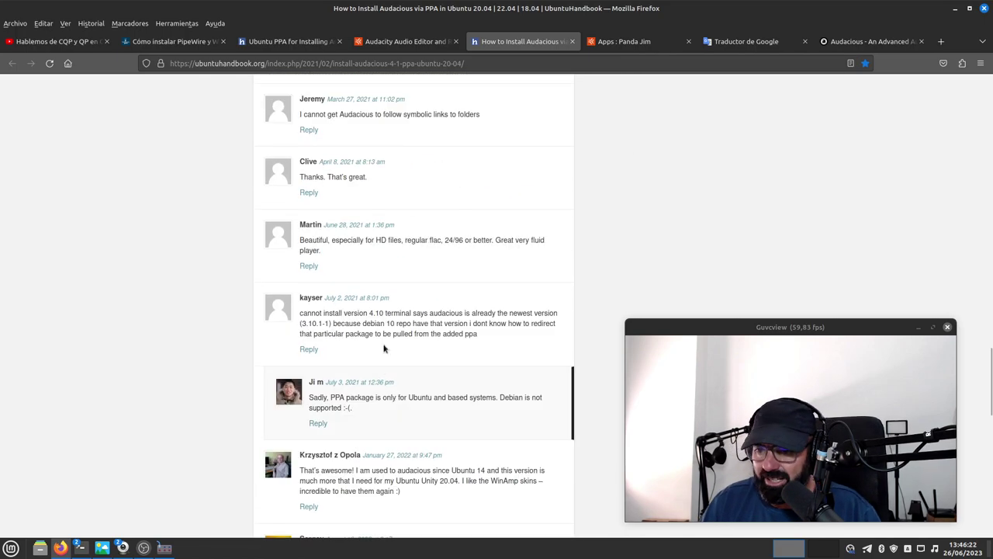
scroll(387, 396, "up", 8)
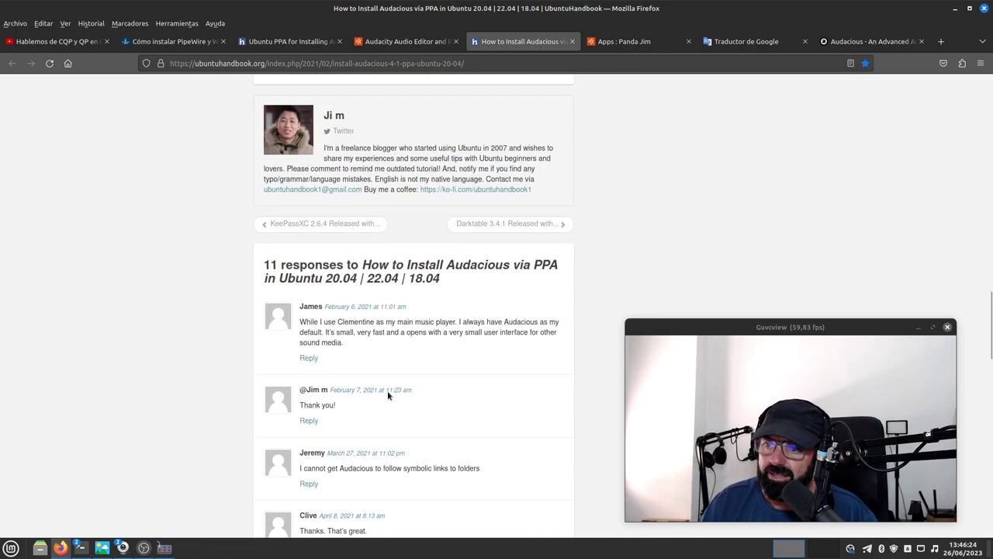
right_click(432, 431)
left_click(177, 322)
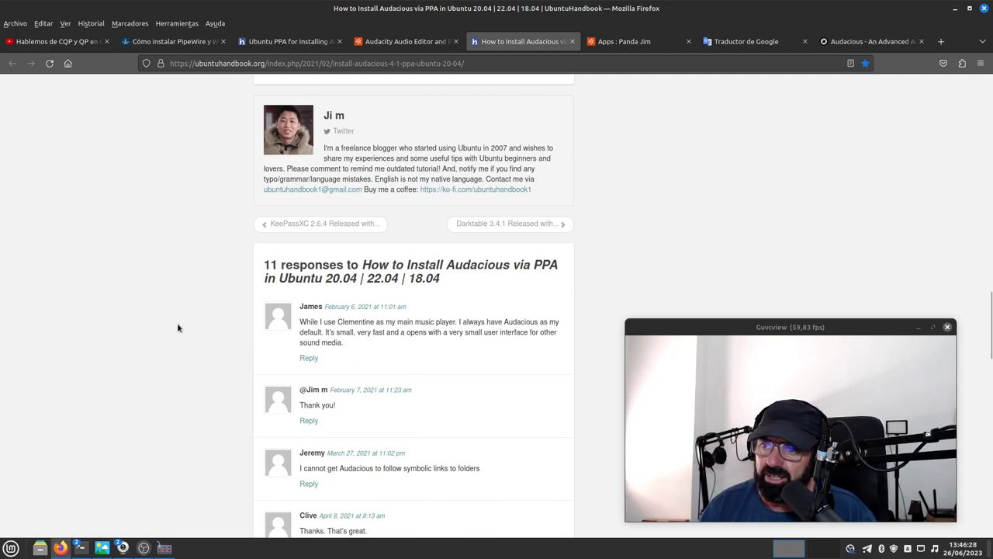
scroll(177, 324, "up", 20)
scroll(176, 327, "up", 6)
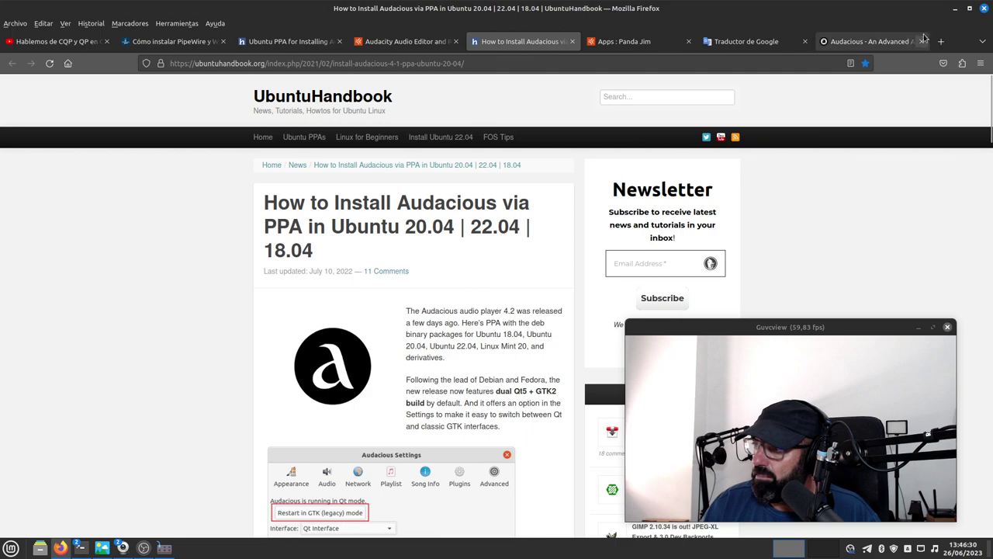
Step: Minimize the browser and launch Audacious from the sound and video applications
left_click(954, 9)
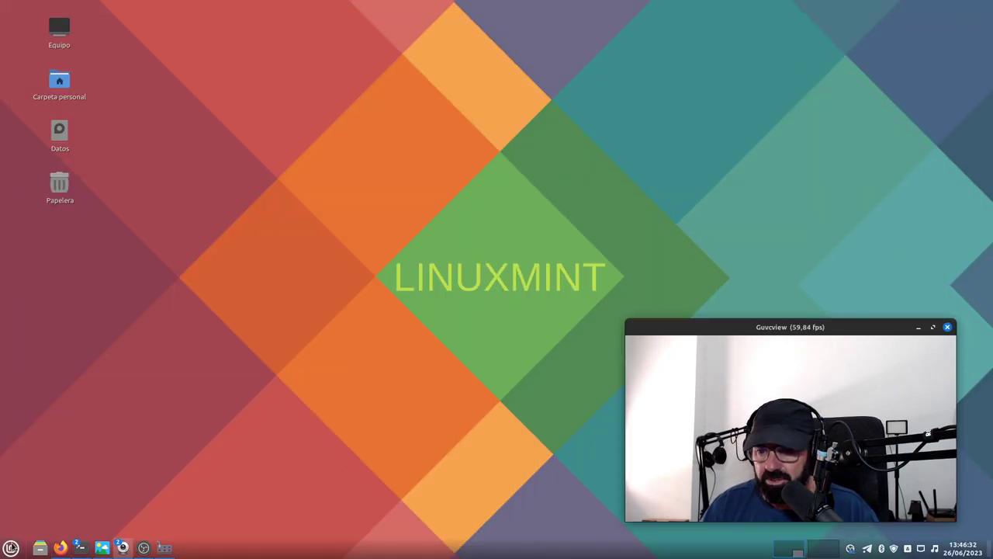
left_click(11, 547)
mouse_move(104, 344)
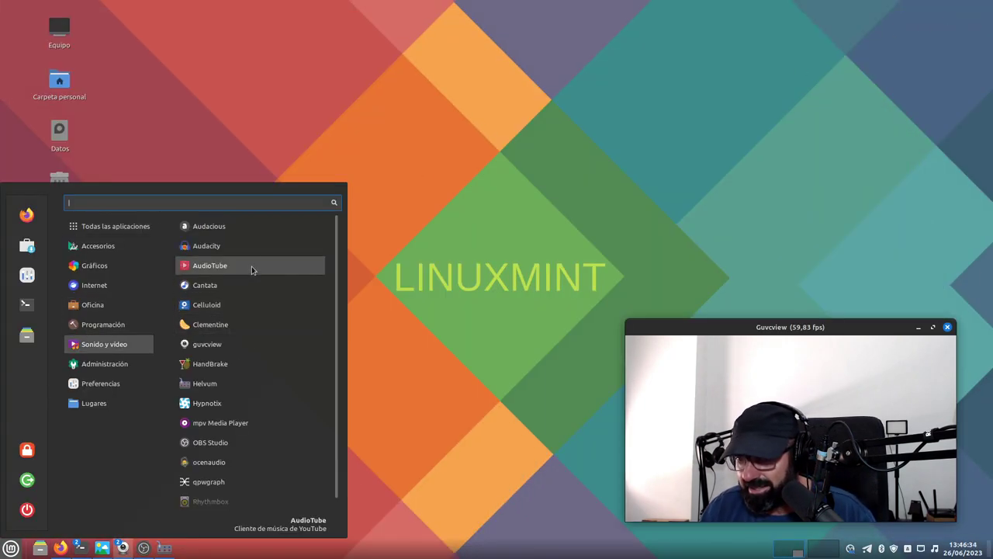
left_click(247, 227)
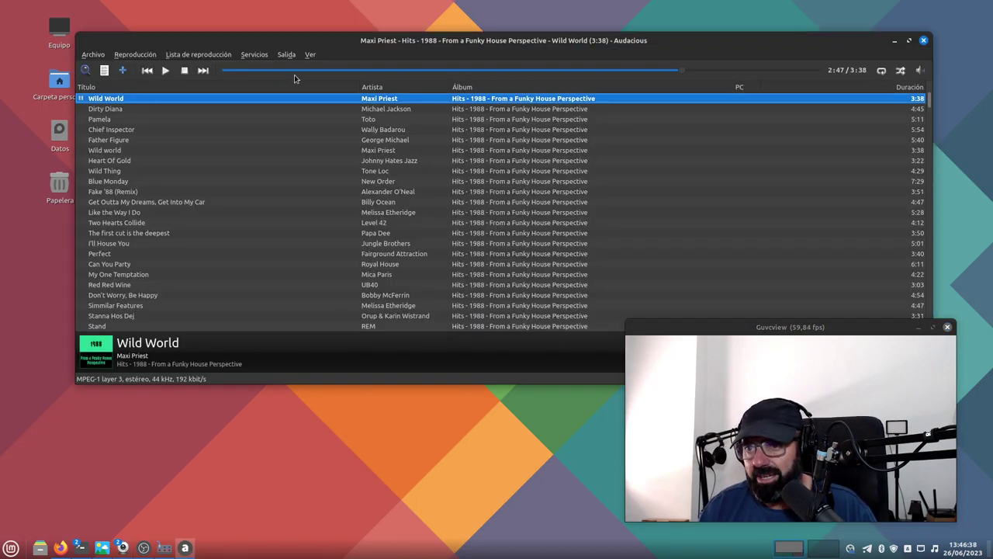
Step: Permanently delete the playlist "40 Years of Hits From a Funky House Perspective (1967-1989)"
left_click(208, 59)
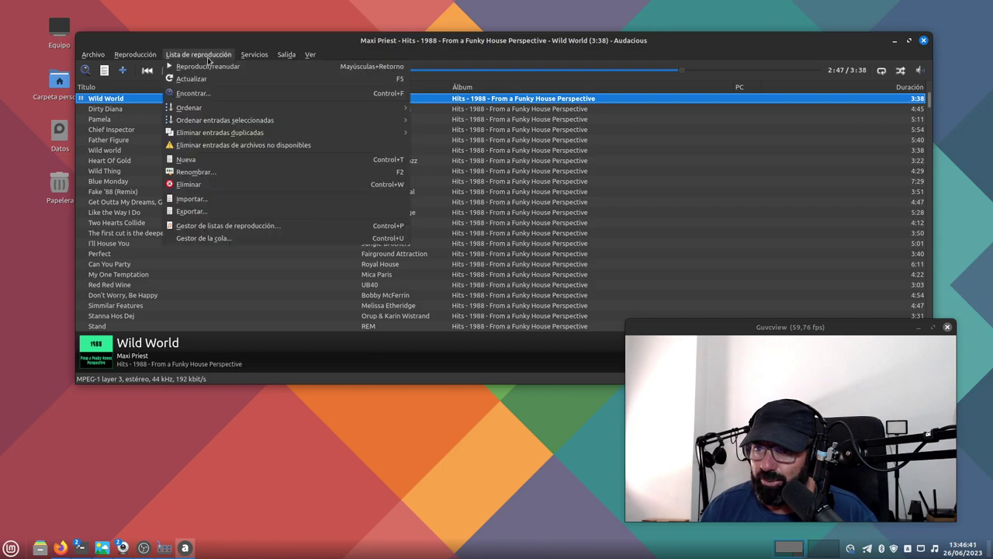
left_click(239, 185)
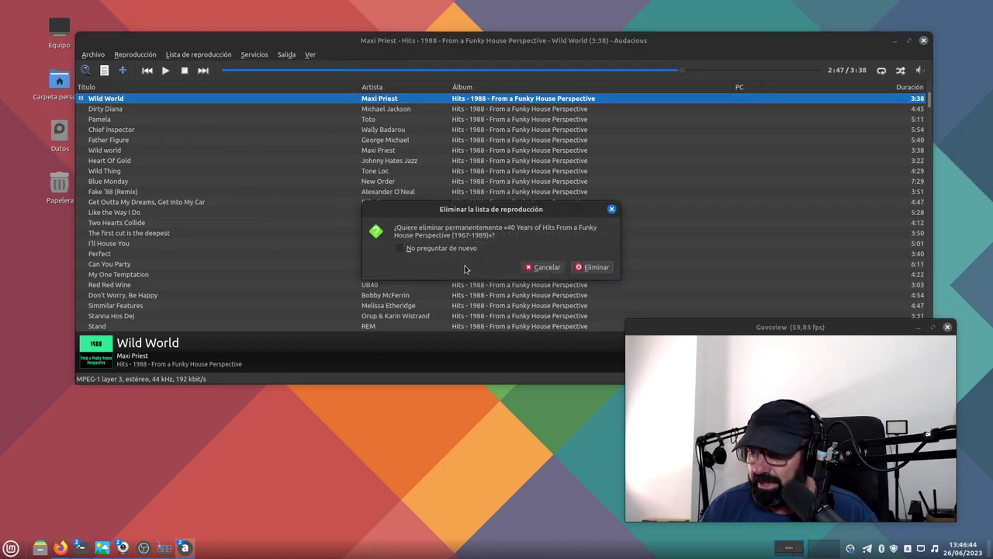
left_click(594, 267)
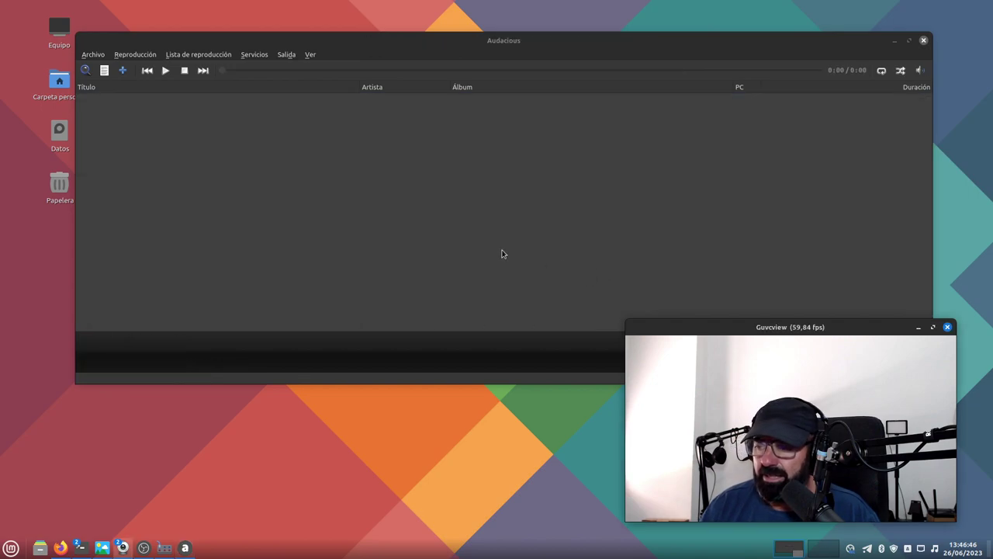
Step: Shrink the Audacious window and position it on the desktop clear of the webcam window
left_click(645, 35)
left_click_drag(718, 58, 642, 92)
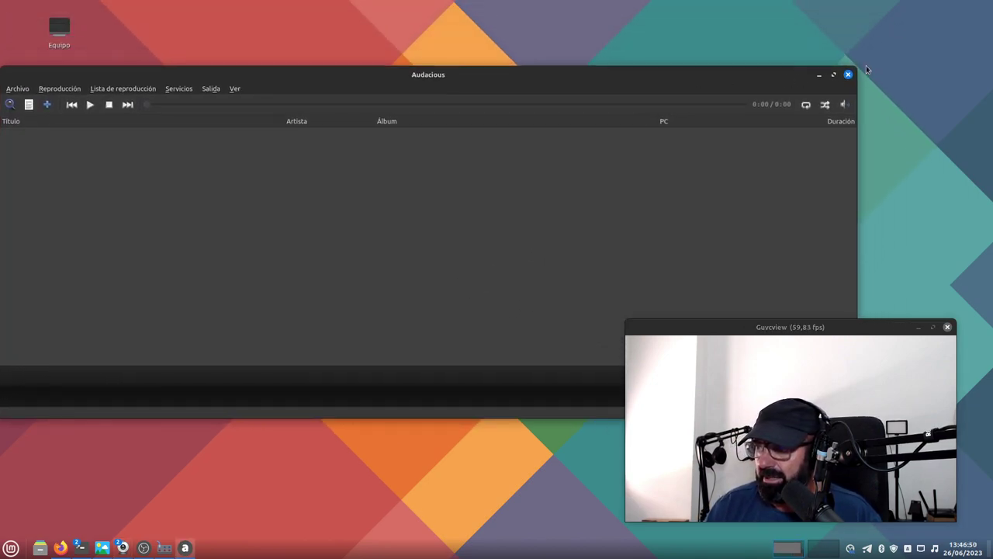
left_click_drag(854, 71, 710, 162)
left_click_drag(537, 174, 632, 48)
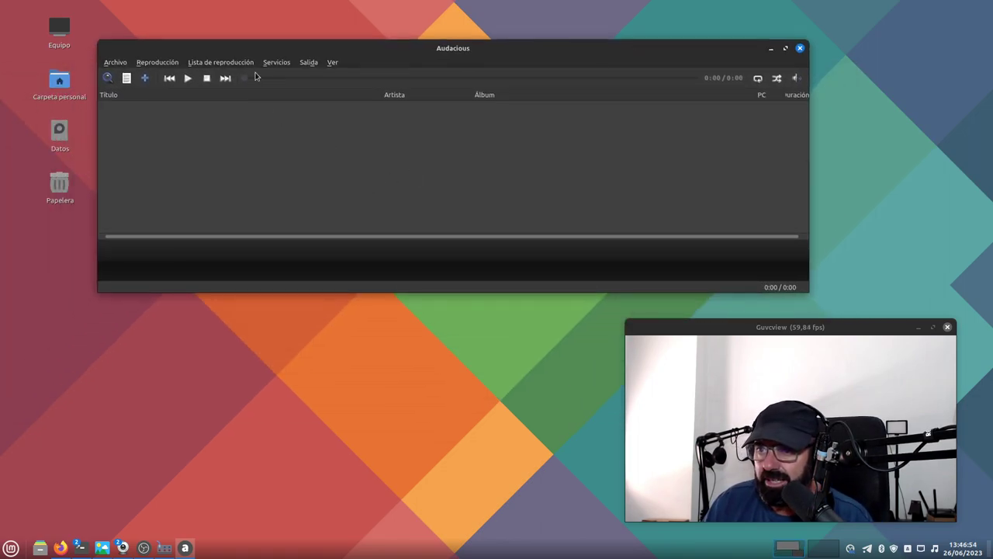
Step: Open the Audacious settings and set the appearance theme to Oscuro
left_click(115, 62)
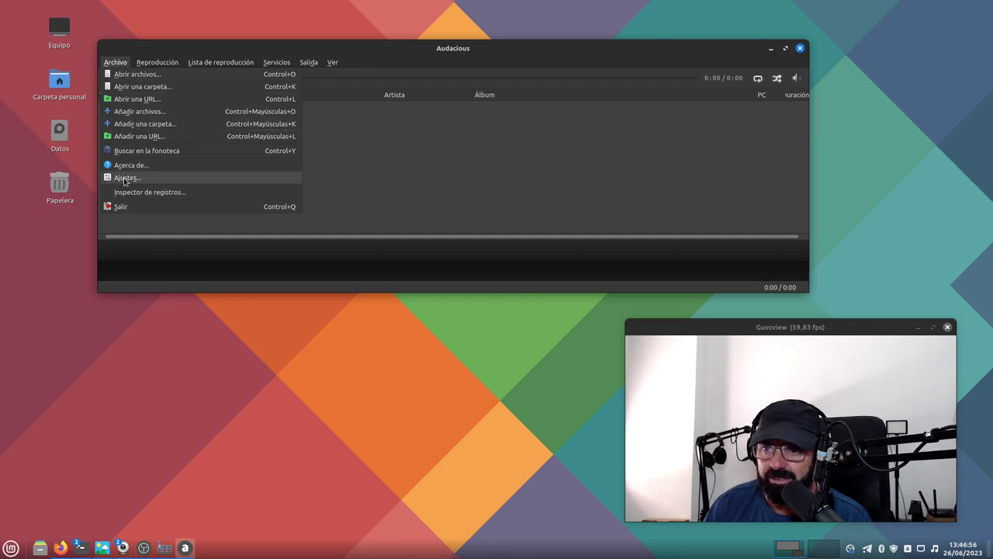
left_click(123, 181)
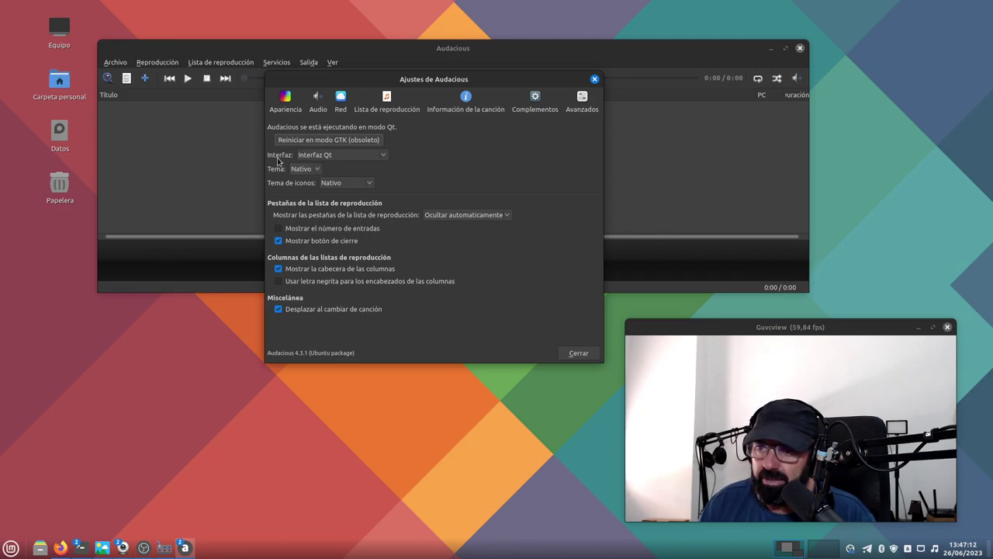
left_click(315, 169)
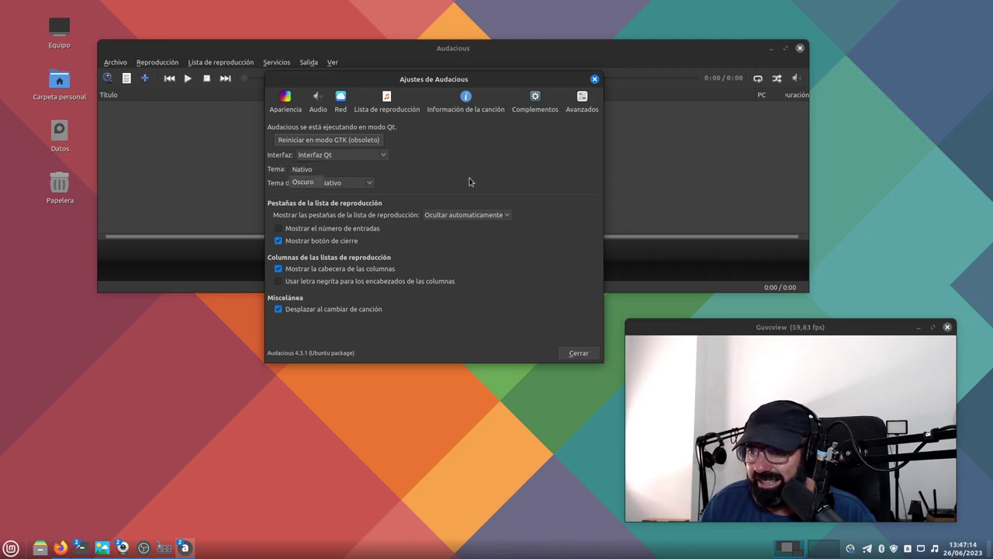
left_click(305, 182)
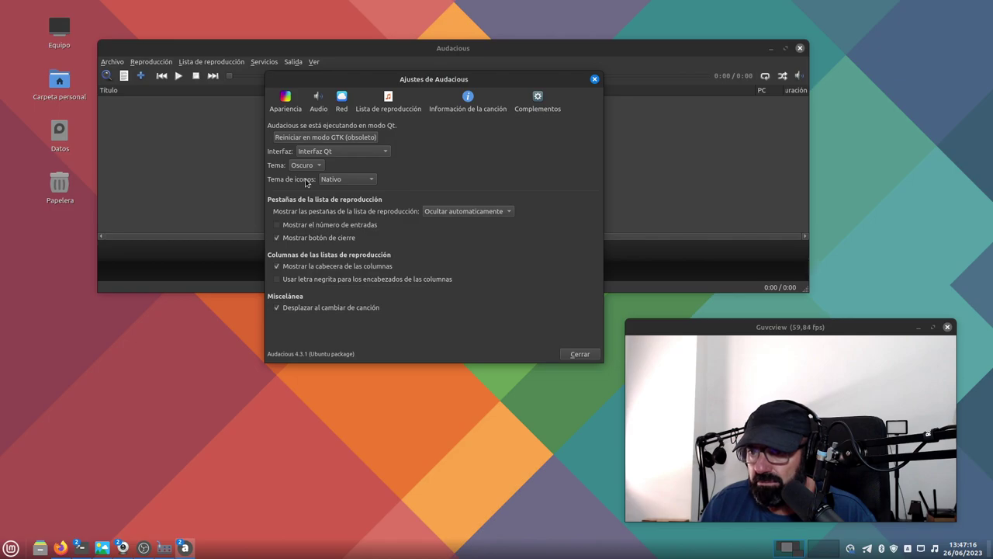
left_click_drag(401, 86, 366, 128)
left_click(276, 208)
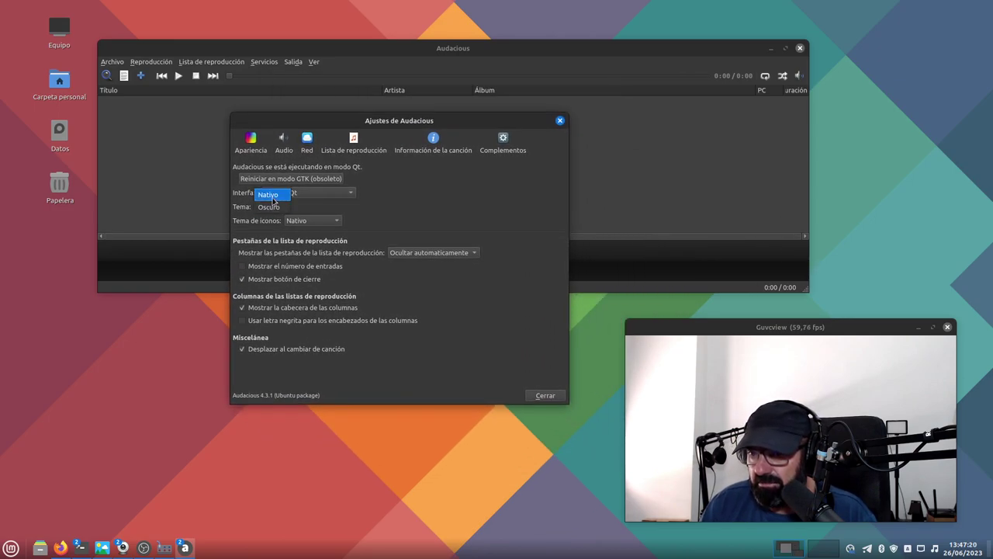
left_click(274, 199)
left_click(276, 208)
left_click(278, 224)
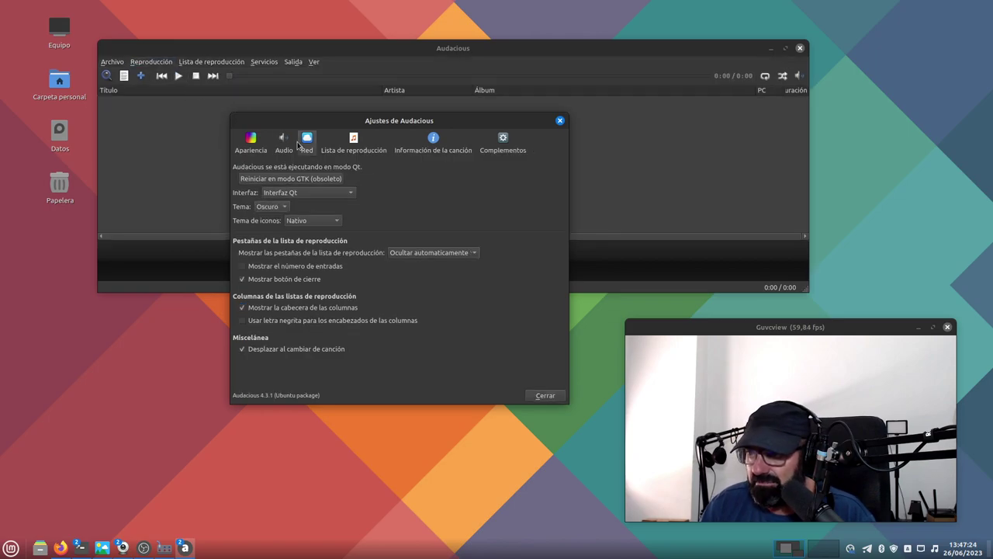
left_click(271, 207)
Step: Try the Plano icon theme, and set the icon theme to Plano (oscuro)
left_click(310, 220)
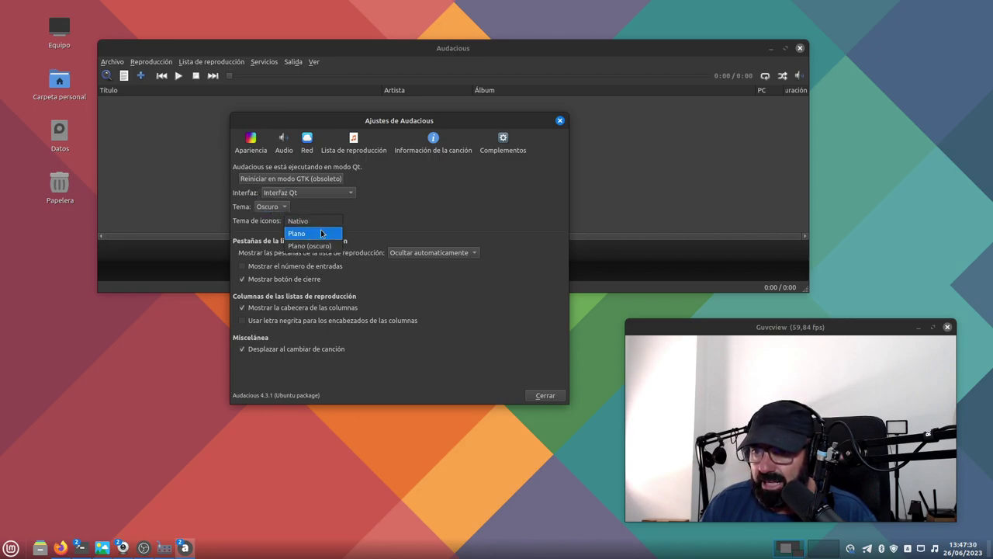
left_click(321, 234)
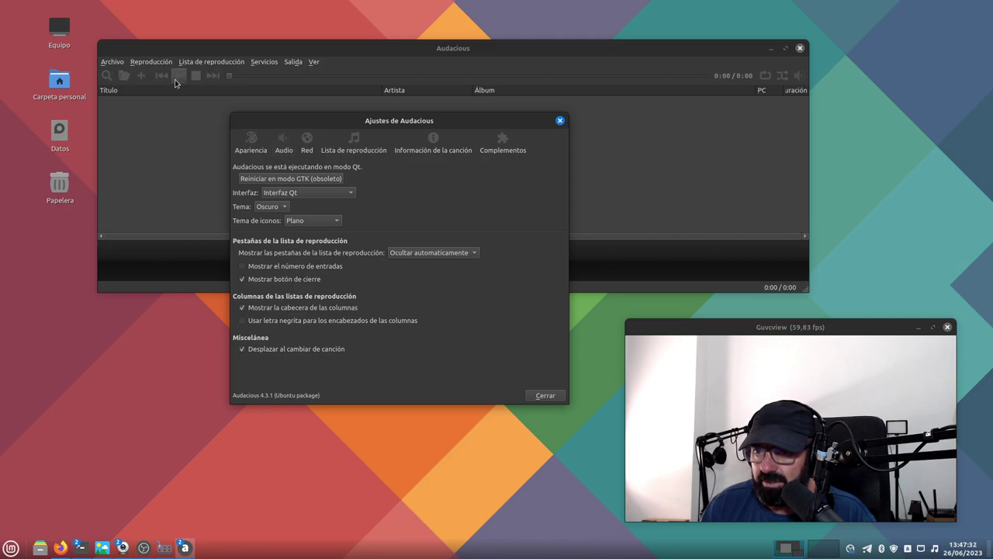
left_click(304, 223)
left_click(325, 233)
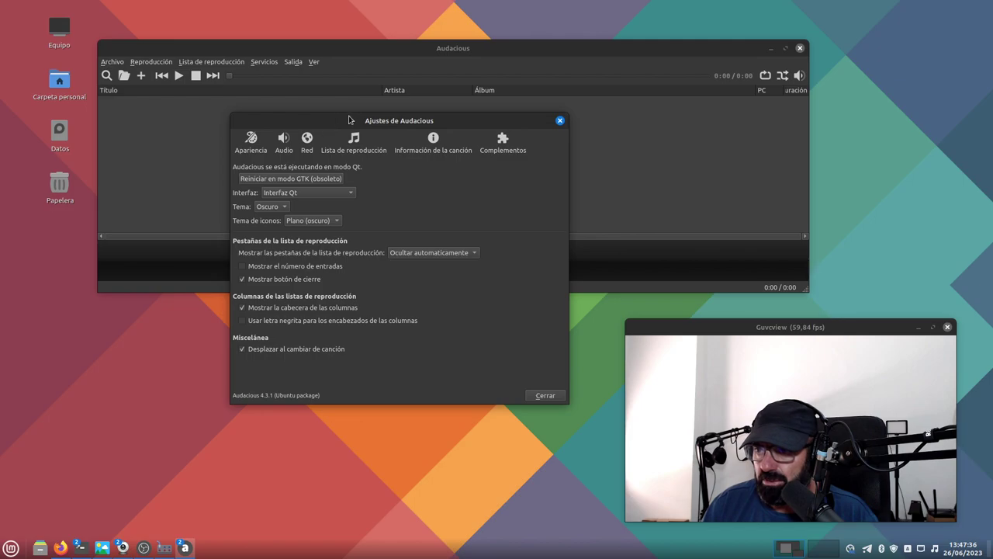
Step: Reposition the settings dialog over the player and examine the audio output, recording and ReplayGain settings
left_click_drag(349, 120, 247, 124)
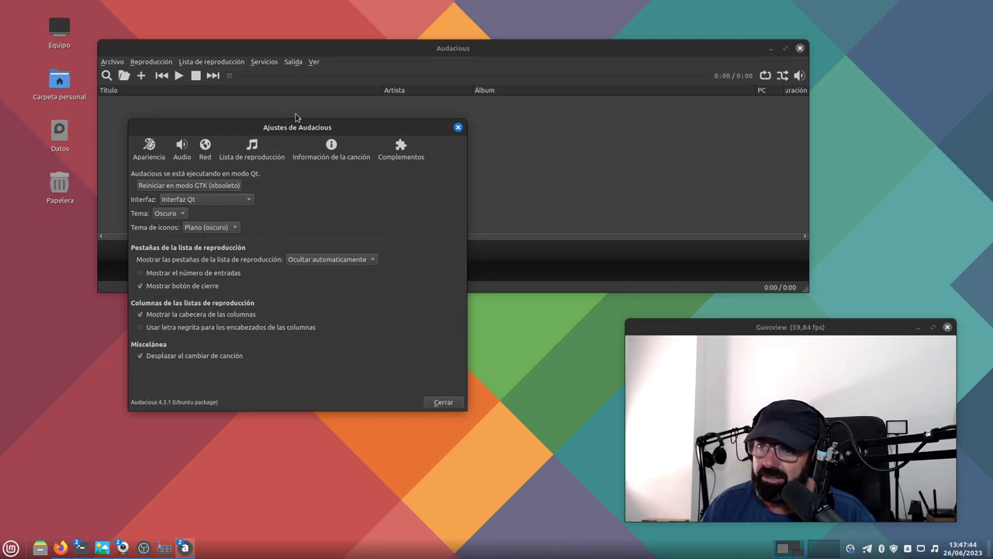
left_click_drag(329, 126, 367, 121)
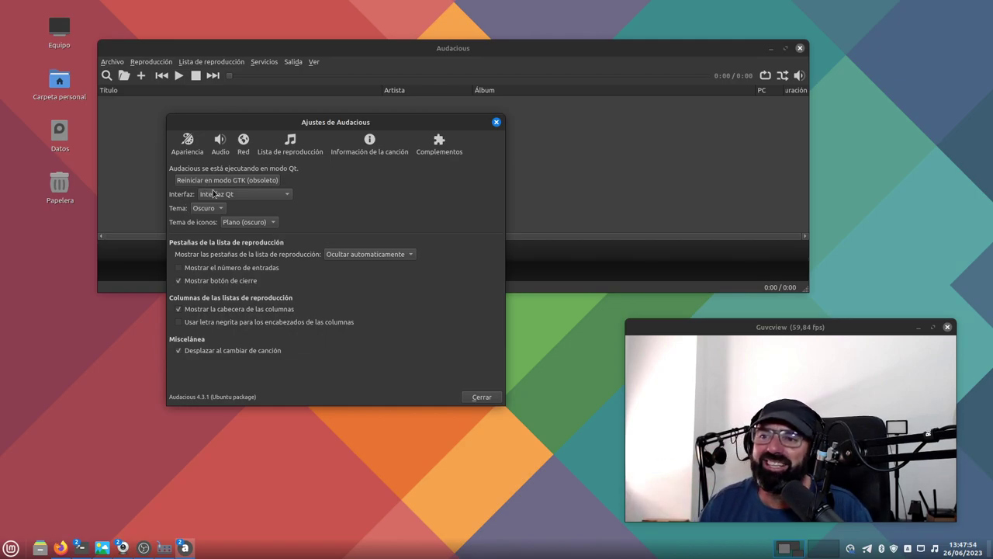
left_click_drag(393, 129, 438, 114)
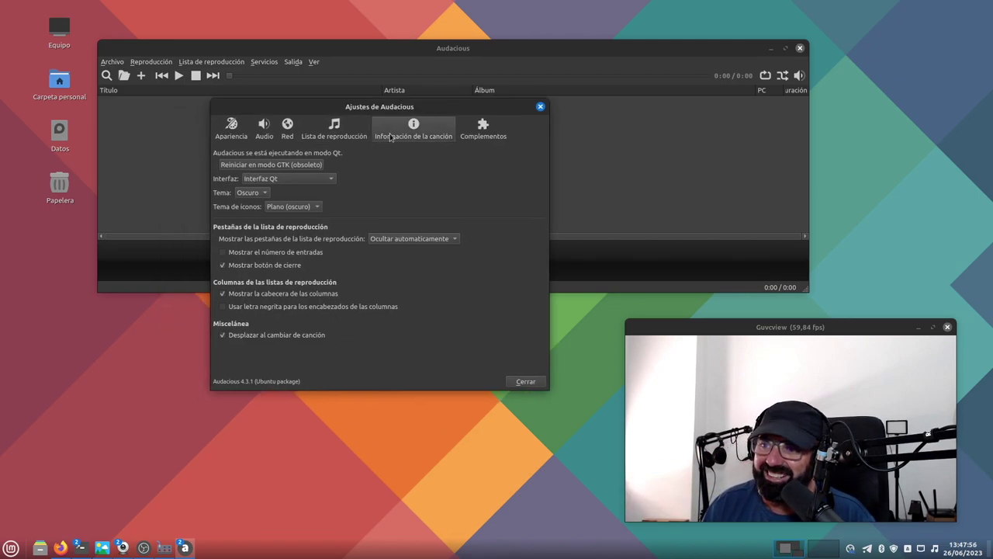
left_click(265, 126)
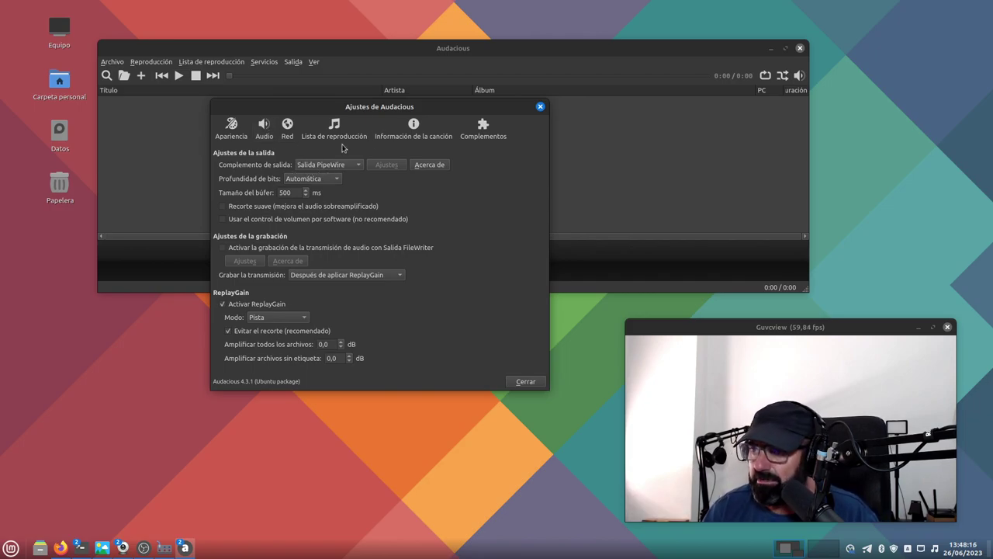
Step: Examine the general plugins and the Icono de estado options, close the settings, and check the player's entry in the system sound applet
left_click(490, 129)
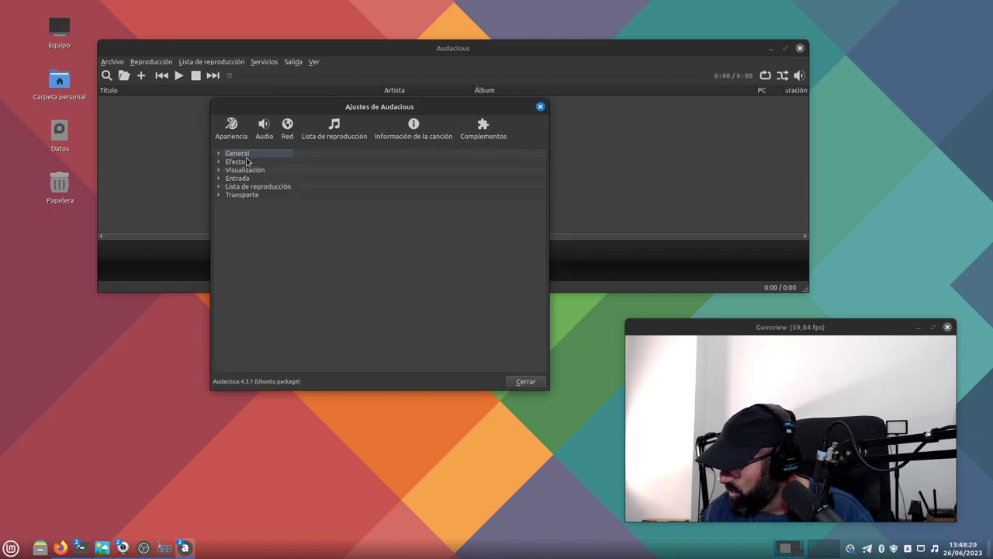
left_click(219, 154)
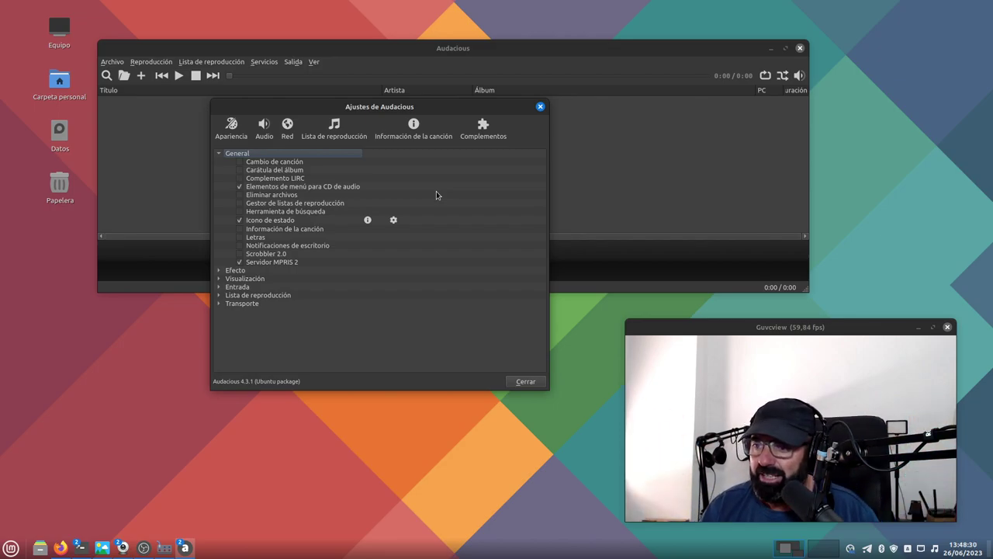
left_click(280, 222)
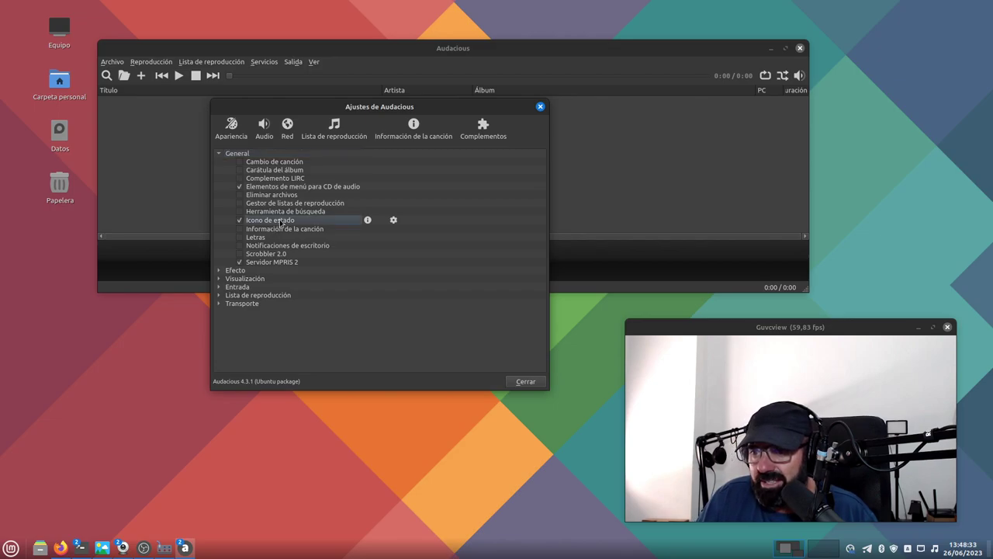
left_click(393, 221)
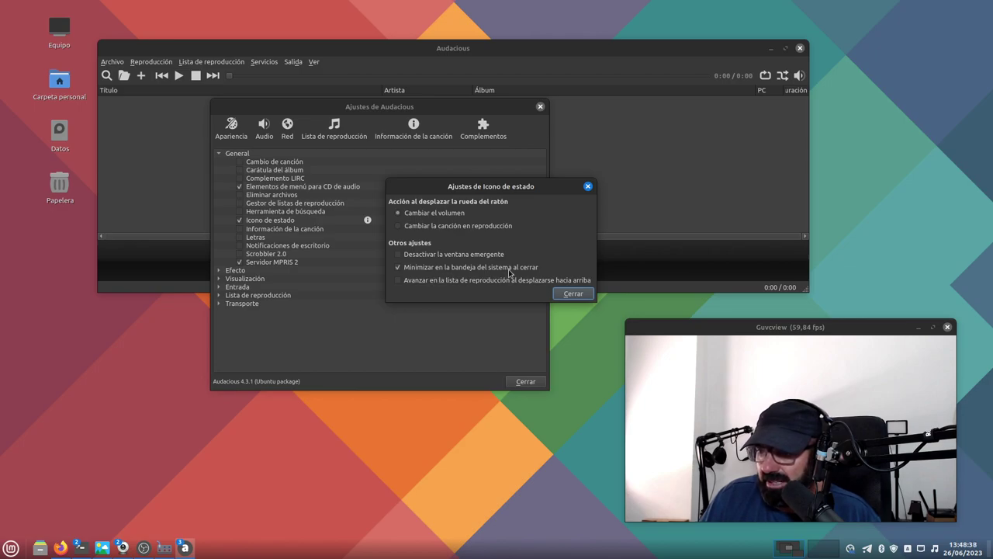
left_click(560, 294)
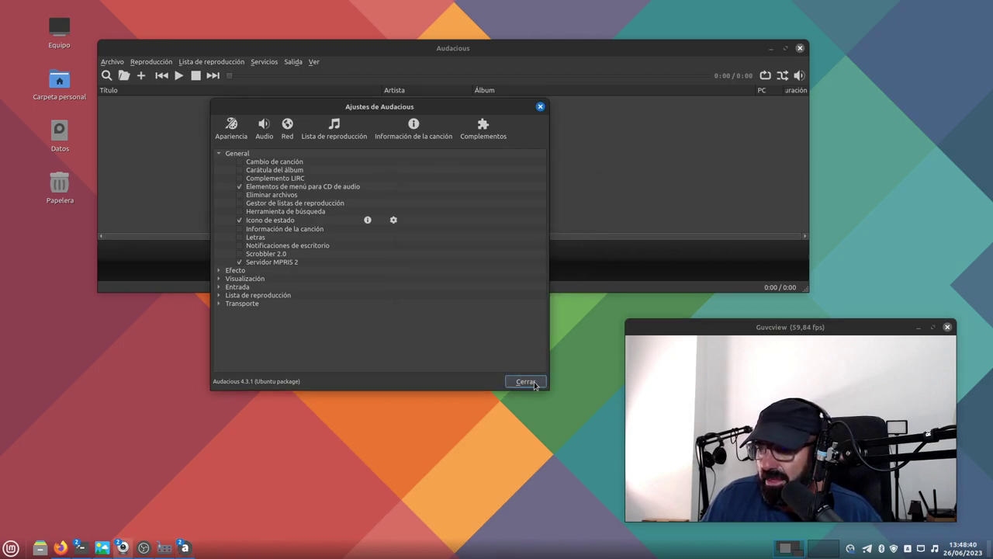
left_click(534, 385)
left_click(935, 549)
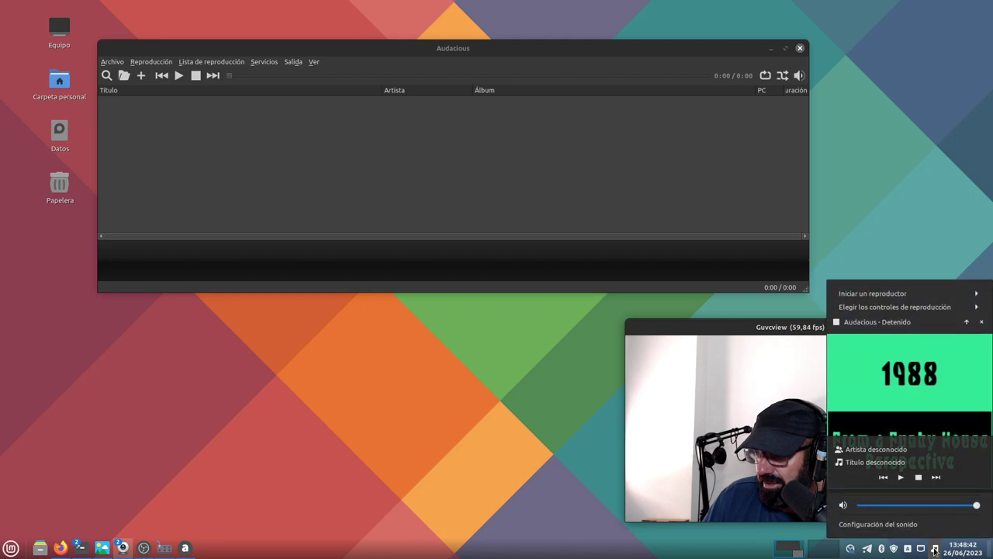
left_click(461, 197)
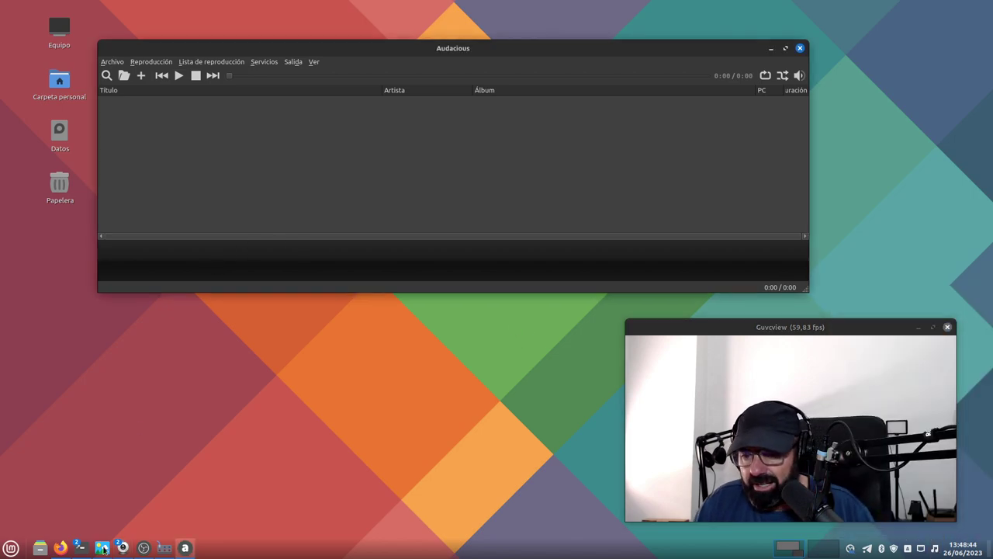
Step: Add the Youtube Free Music Dance folder from the Datos drive to the Audacious playlist and close the file manager
left_click(40, 548)
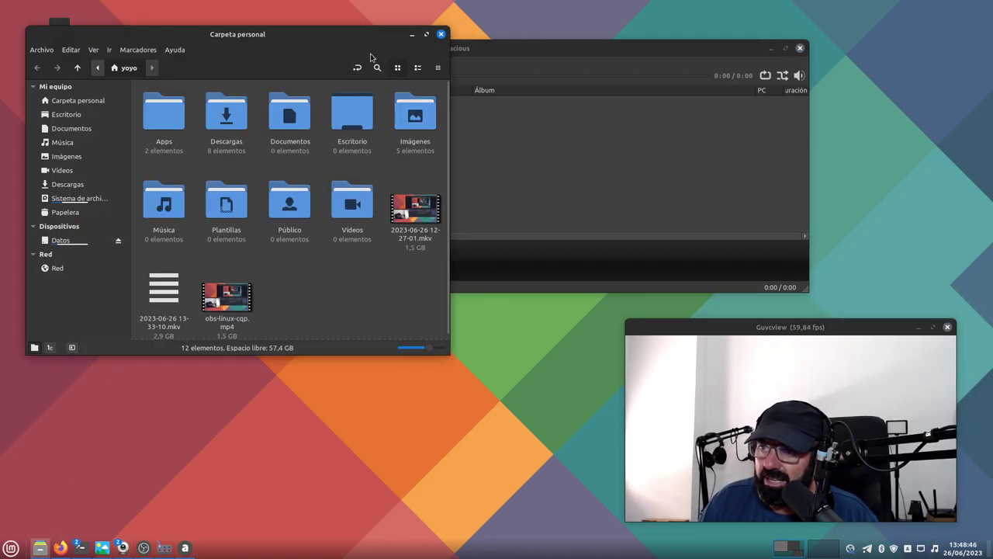
left_click(95, 329)
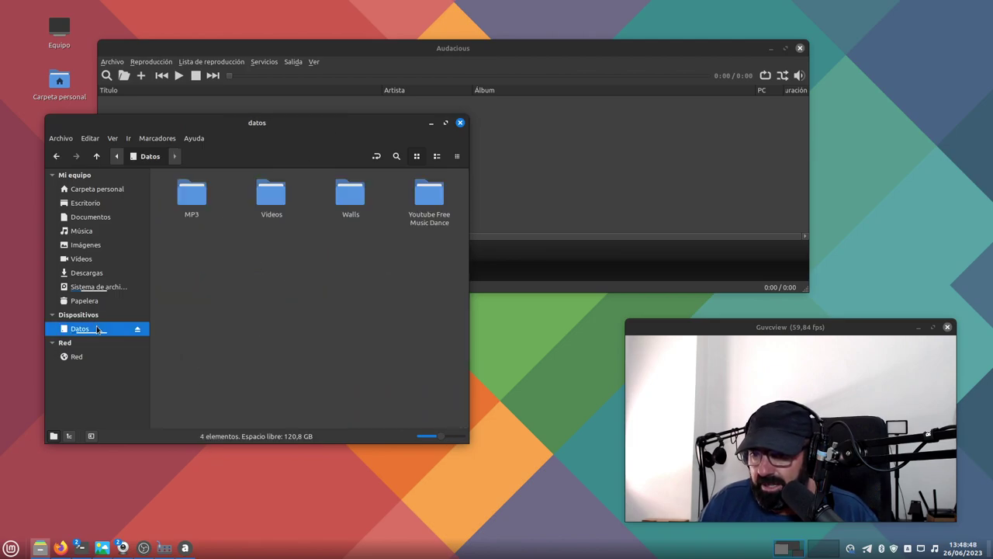
left_click_drag(347, 132, 315, 249)
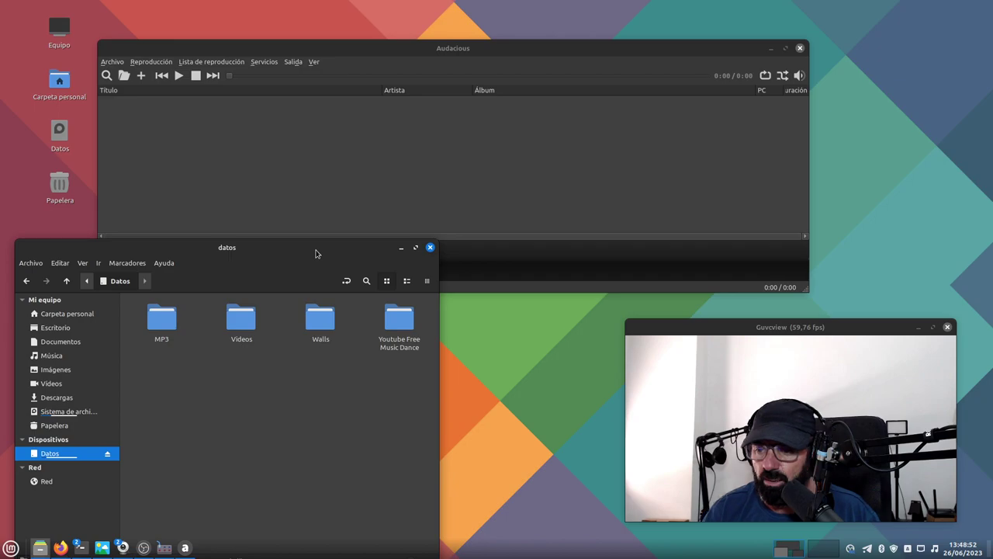
left_click_drag(399, 322, 294, 198)
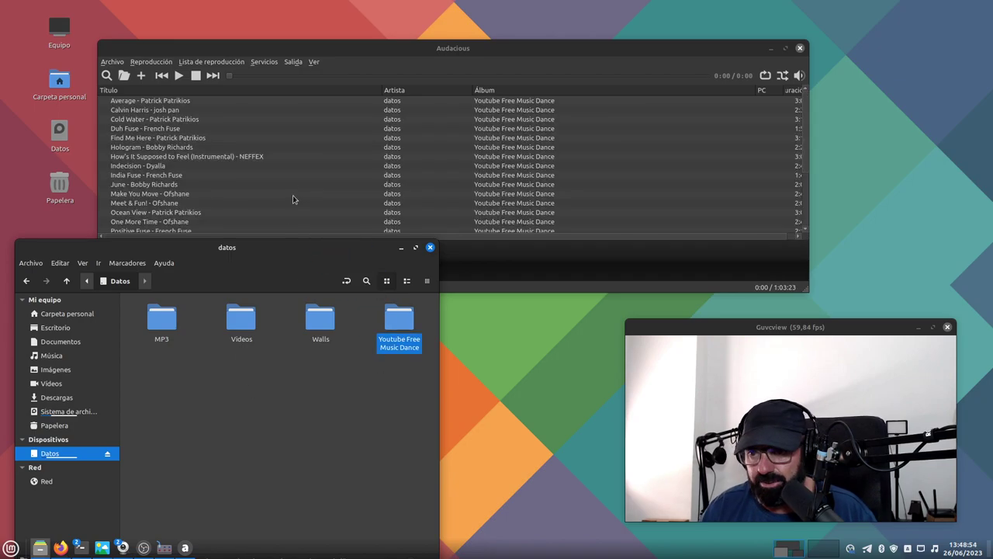
left_click(430, 247)
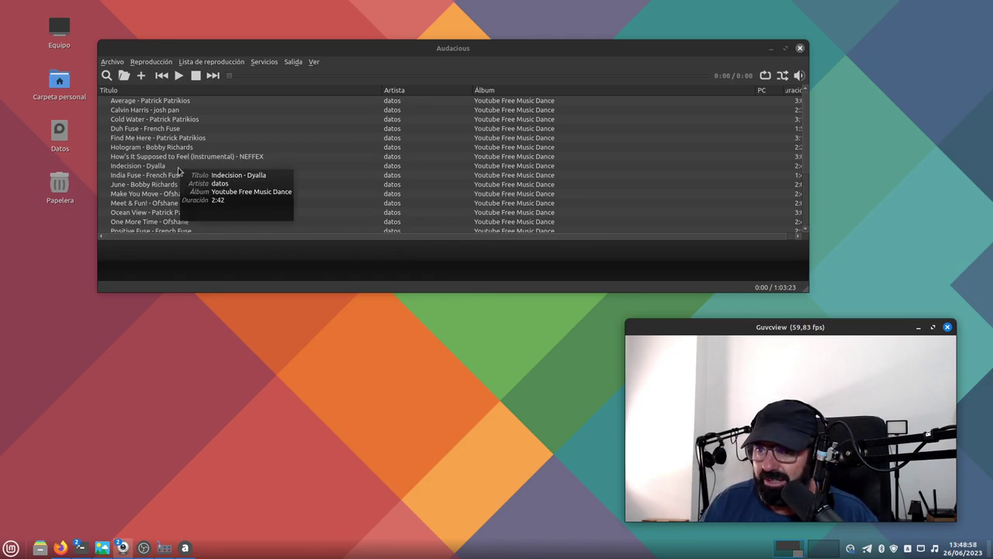
Step: Play the track Tropic Fuse - French Fuse from the playlist and check its display in the system sound applet
scroll(214, 163, "down", 3)
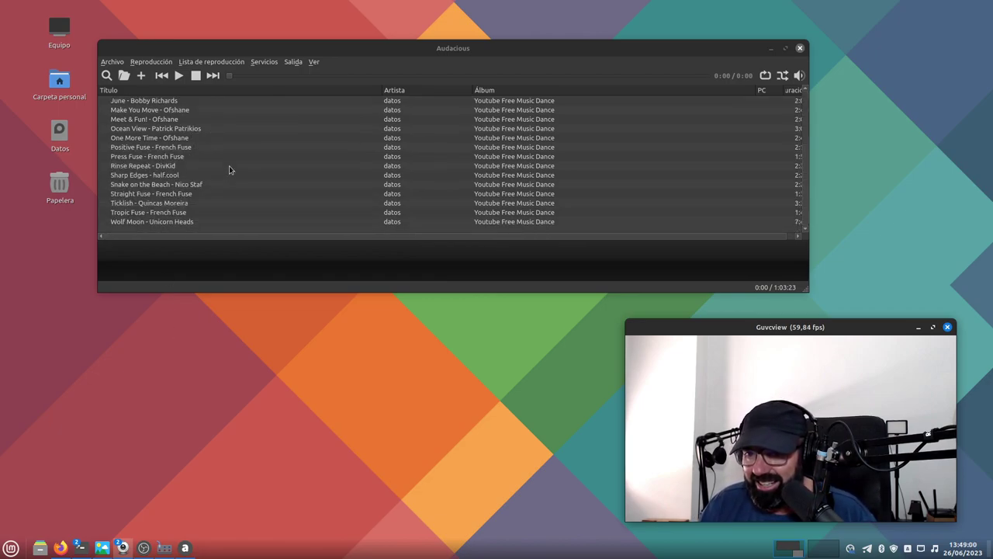
left_click(158, 215)
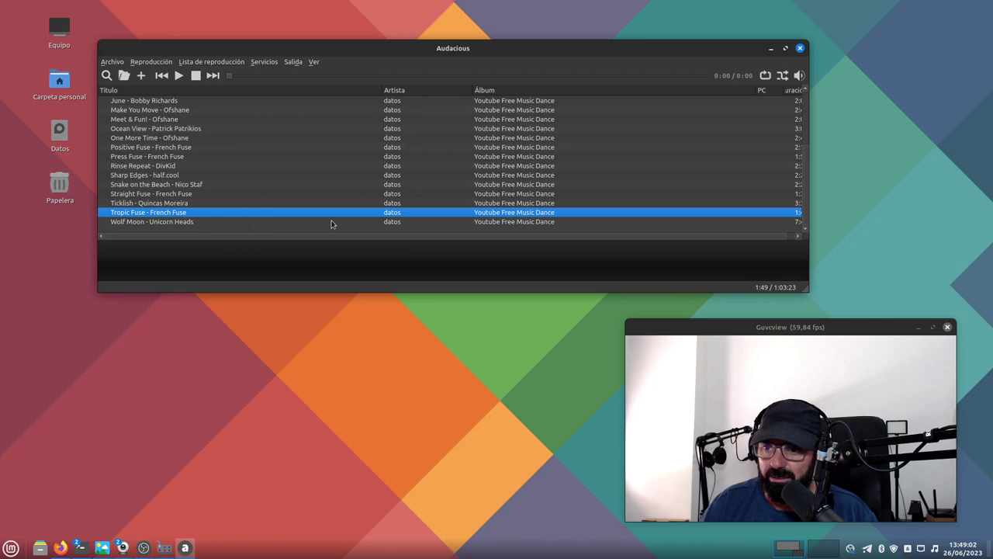
double_click(125, 214)
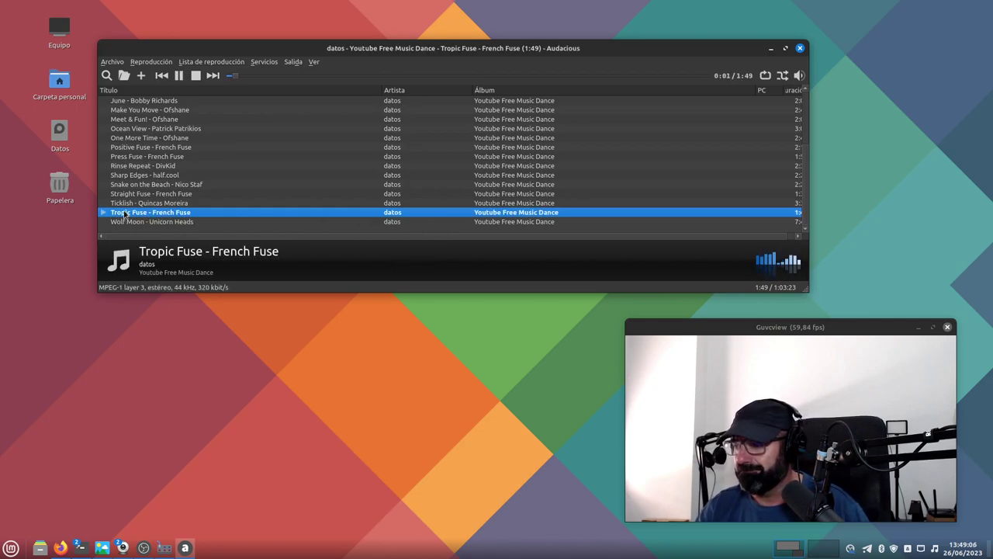
left_click(934, 548)
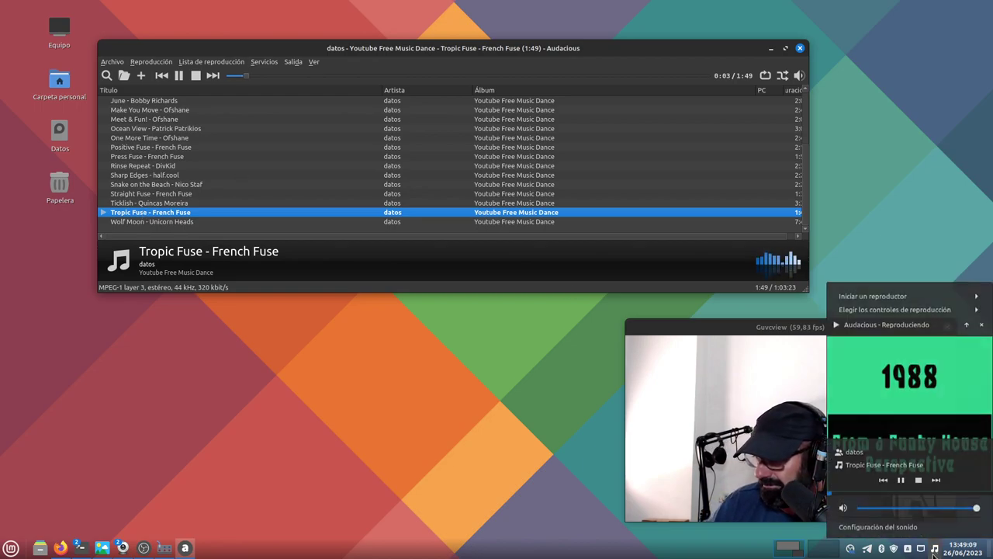
left_click(454, 363)
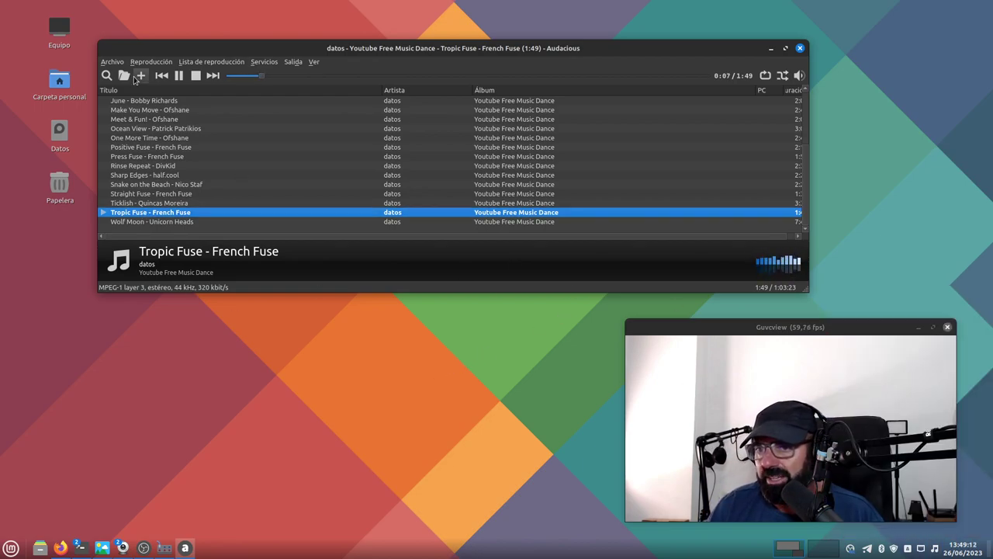
Step: Stop playback, quit Audacious completely and relaunch it from the Sonido y vídeo applications
left_click(195, 75)
left_click(112, 61)
left_click(119, 201)
left_click(11, 548)
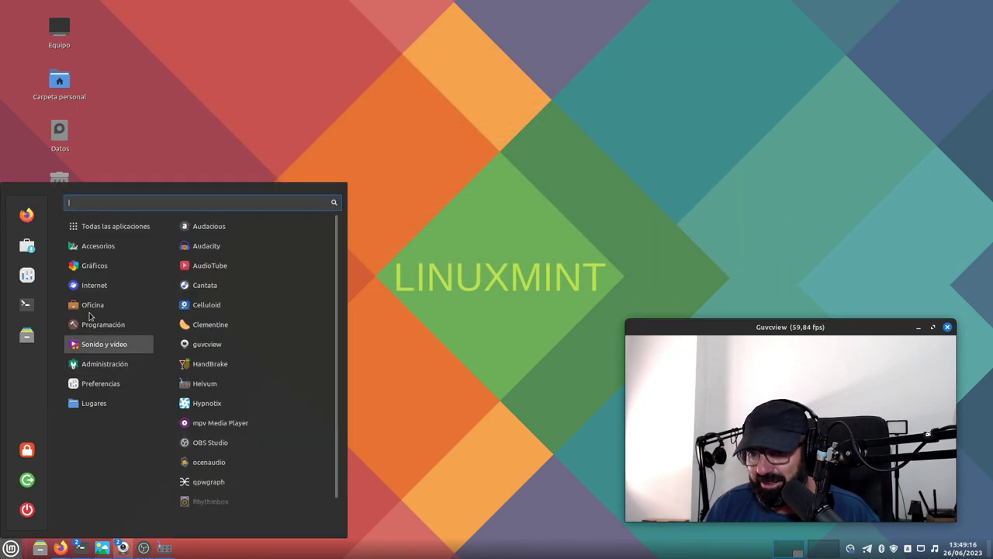
left_click(234, 227)
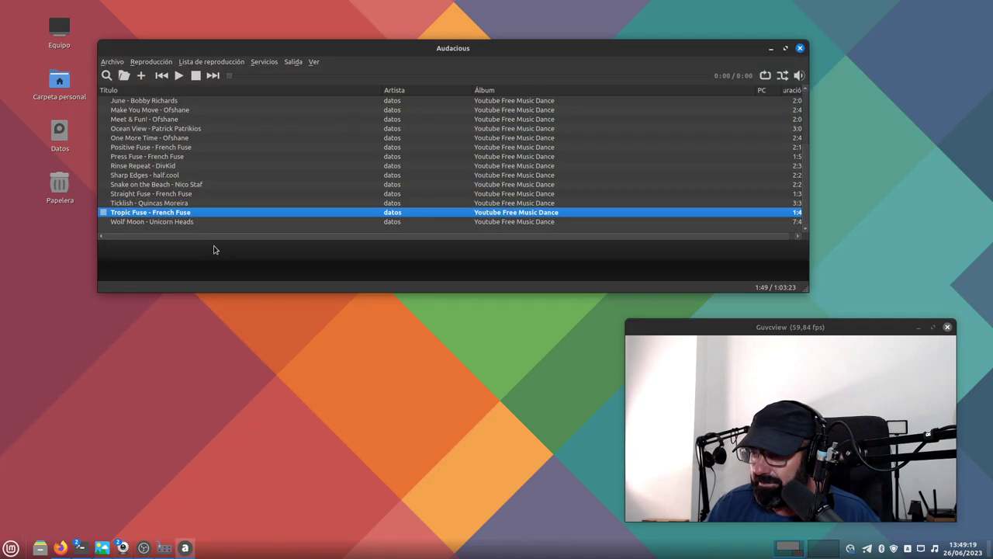
Step: Play Tropic Fuse - French Fuse again, recheck the sound applet's cover display, and pause the track
double_click(177, 217)
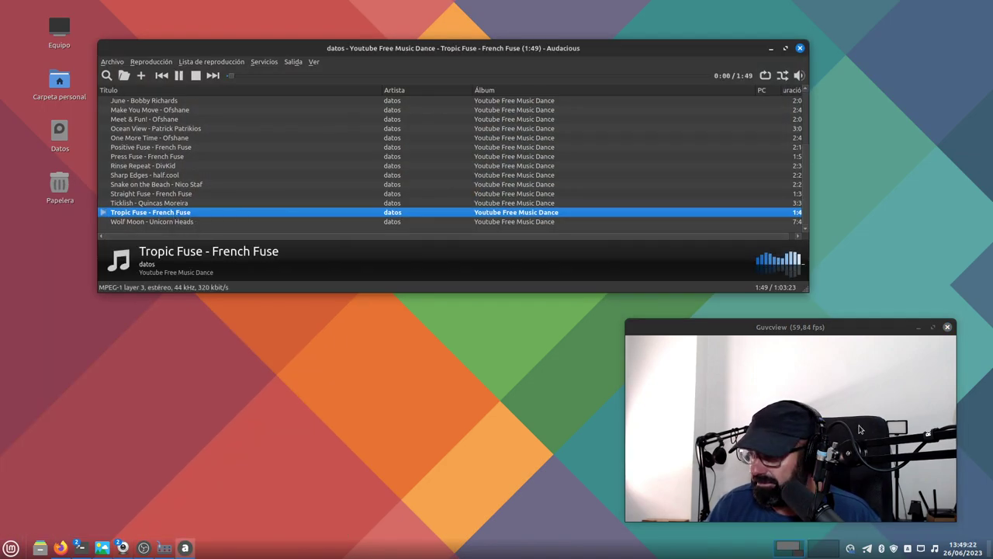
left_click(935, 549)
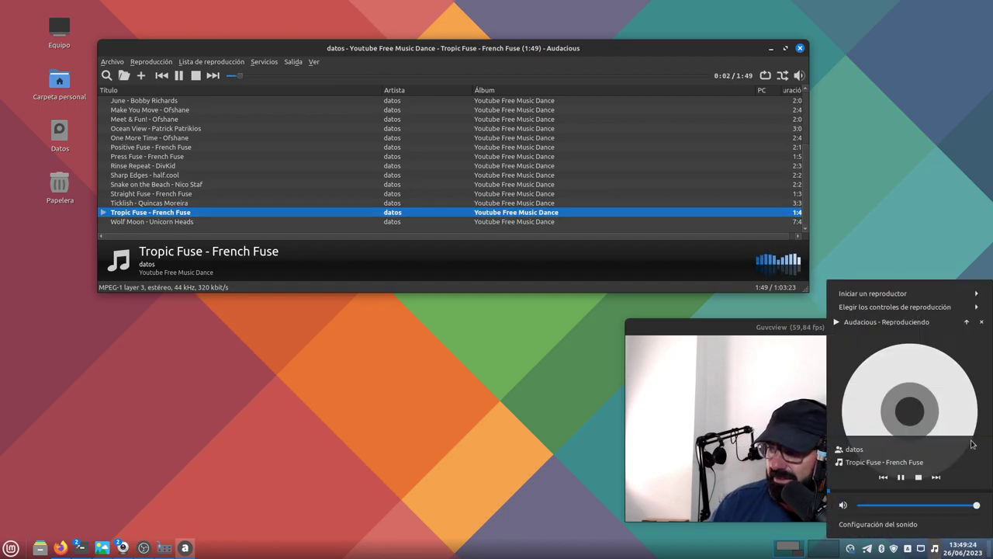
left_click(342, 404)
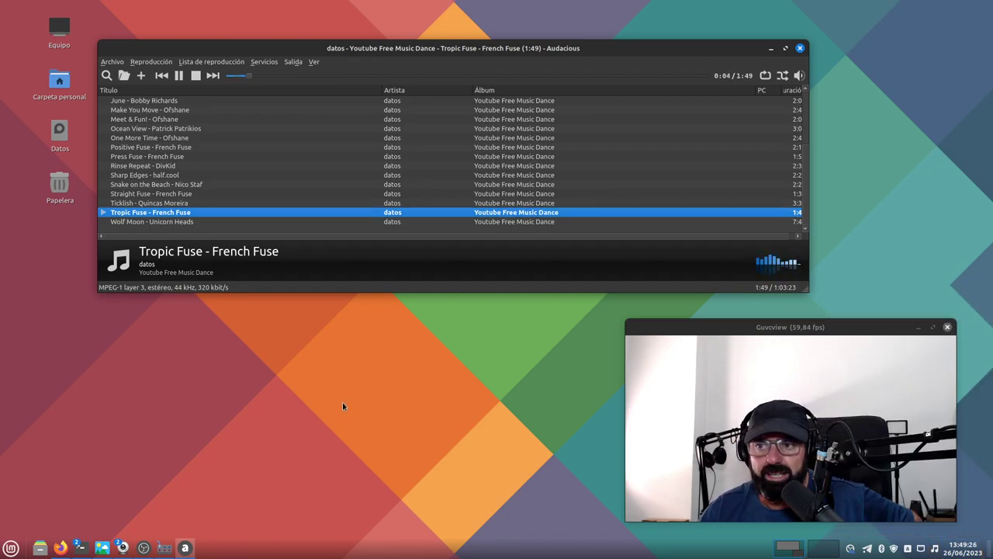
left_click(179, 77)
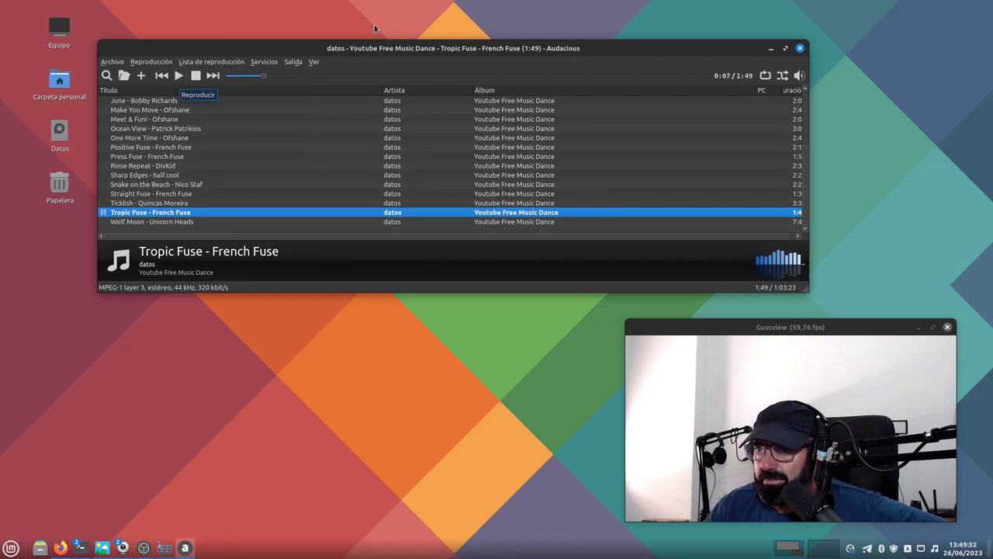
Step: View the Audacious version in its about dialog and close the dialog
left_click(112, 62)
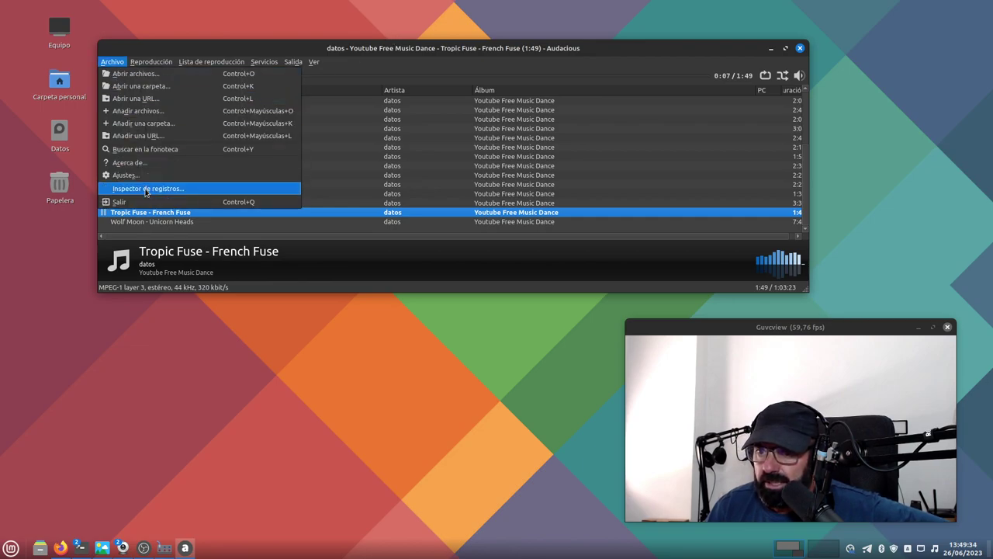
left_click(158, 166)
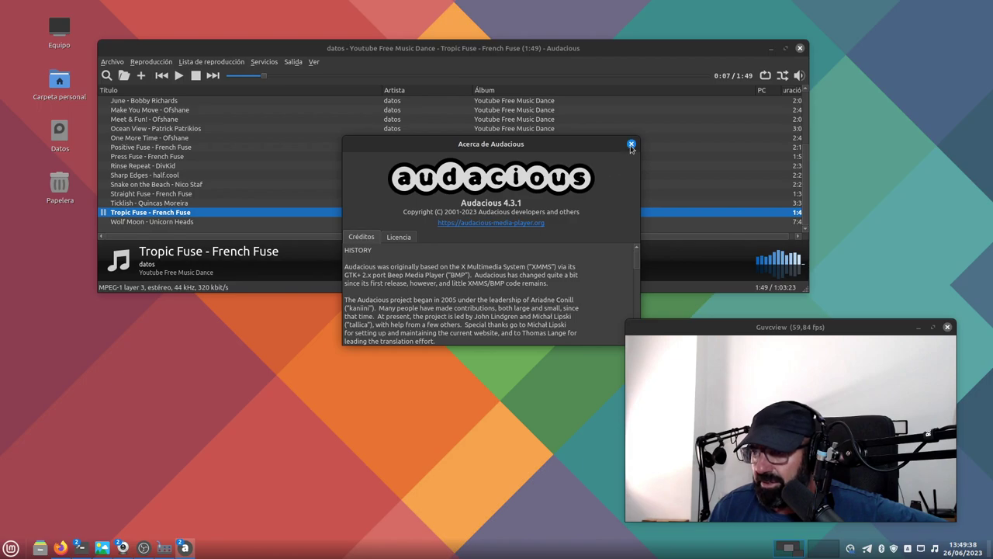
left_click(631, 144)
Step: Switch to Firefox and review the UbuntuHandbook Audacious PPA article, highlighting the Ubuntu versions 22.04, 20.04 and 18.04 in its title
left_click(61, 548)
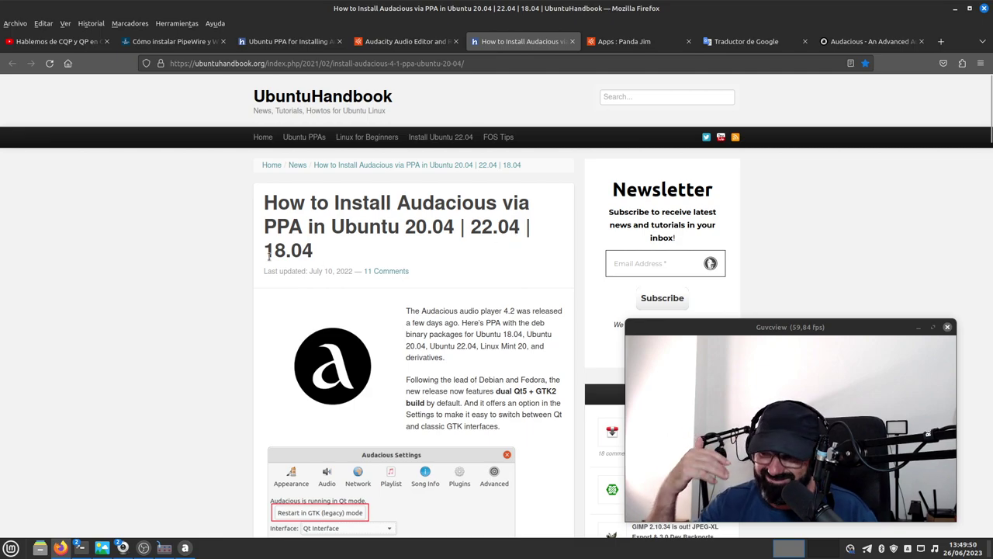
scroll(145, 314, "down", 5)
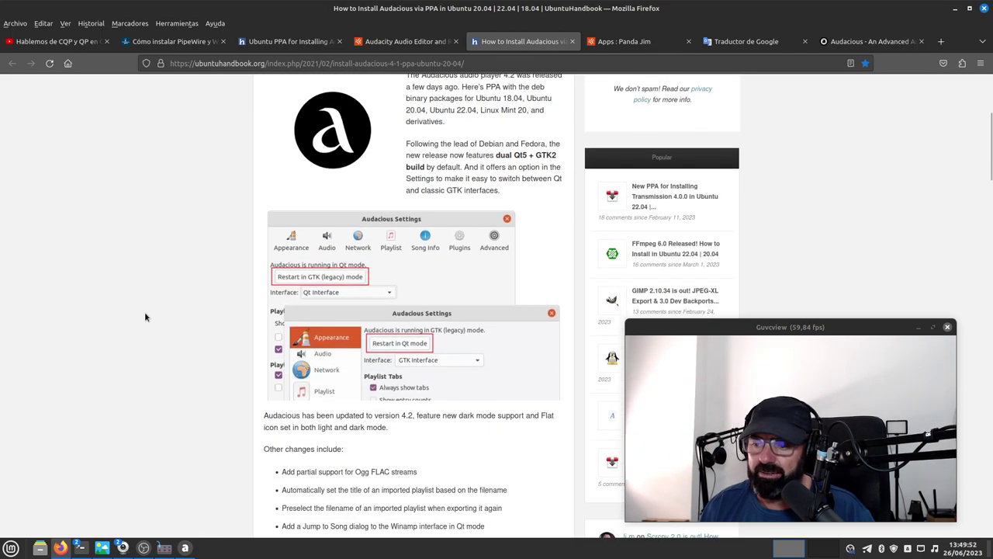
scroll(144, 314, "up", 5)
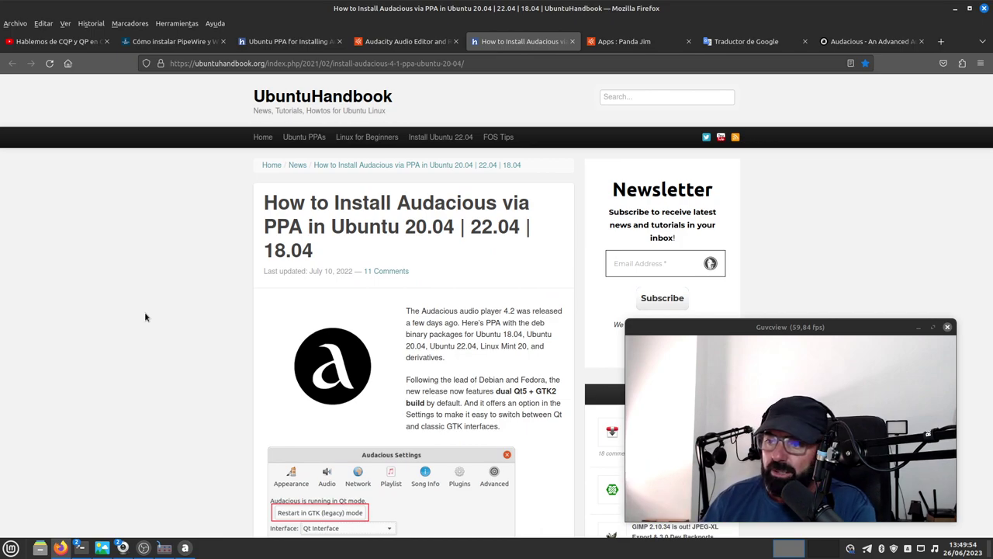
left_click_drag(466, 226, 526, 230)
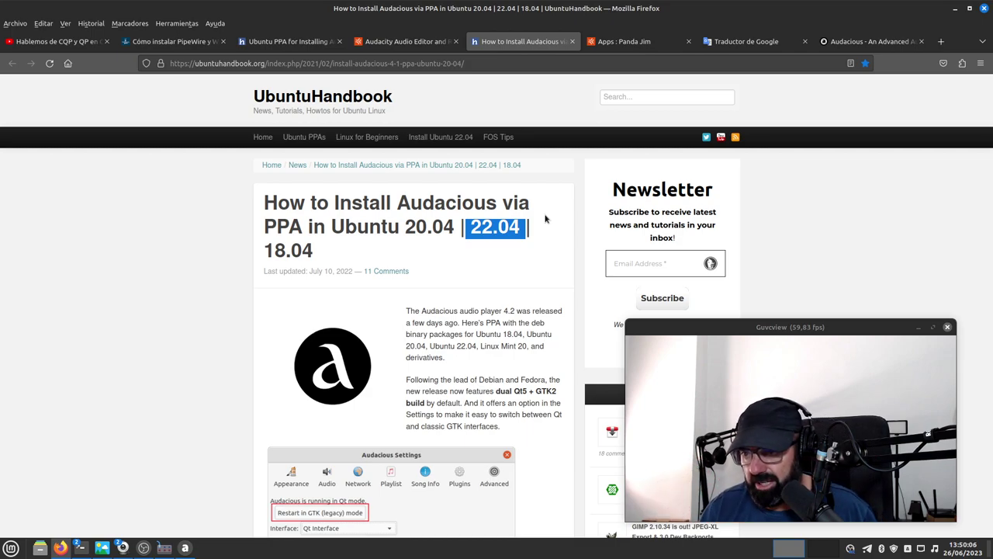
left_click_drag(456, 227, 400, 227)
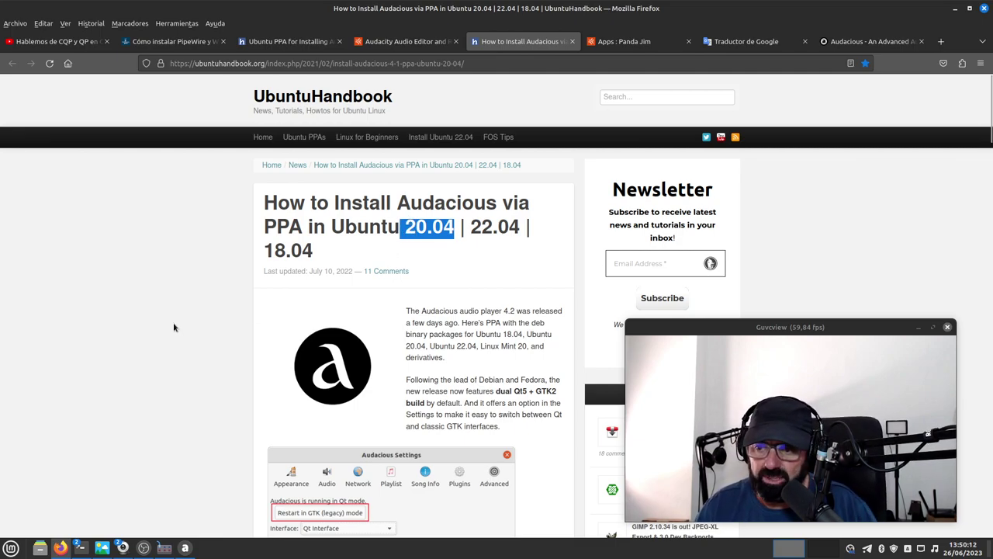
left_click_drag(326, 262, 275, 243)
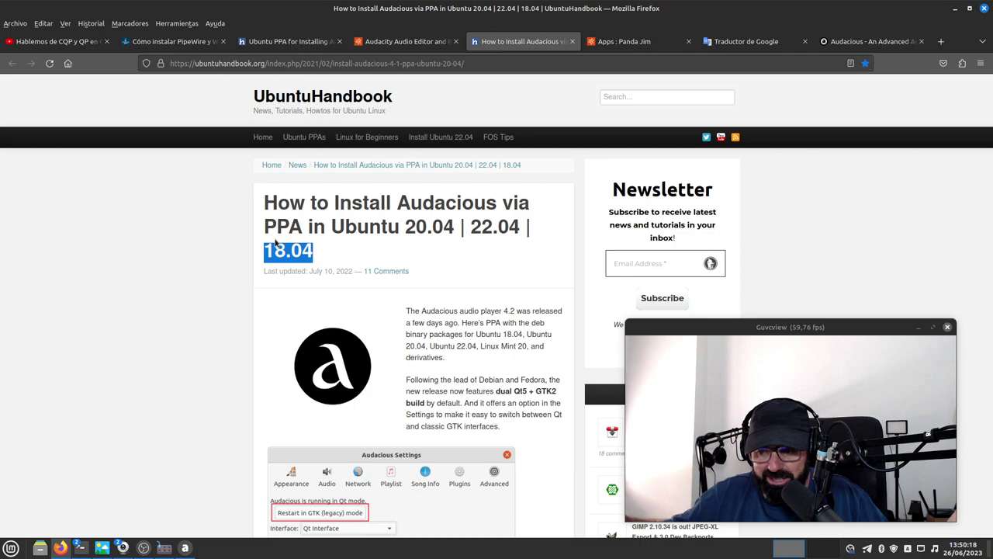
scroll(210, 273, "down", 5)
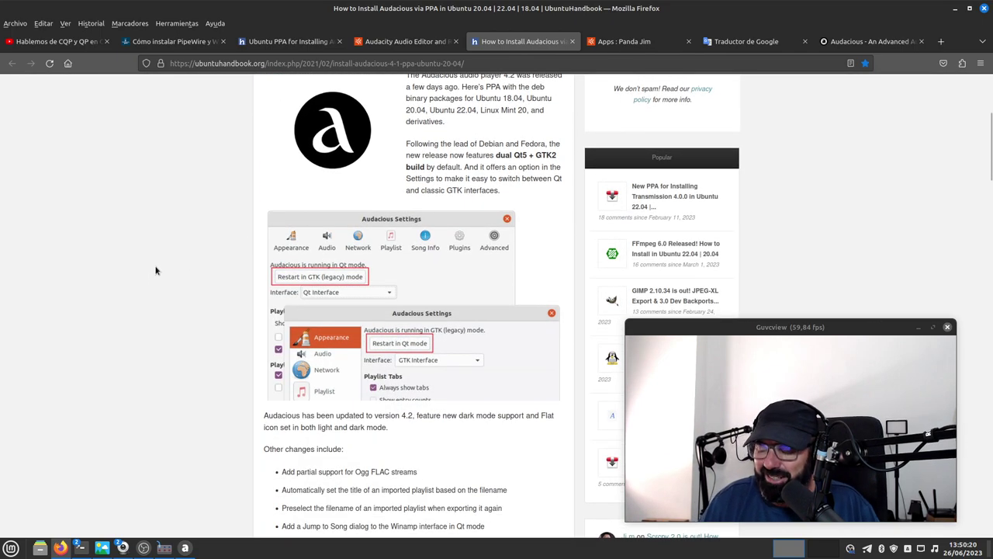
Step: Minimize the browser and bring up the OBS Studio window
left_click(954, 8)
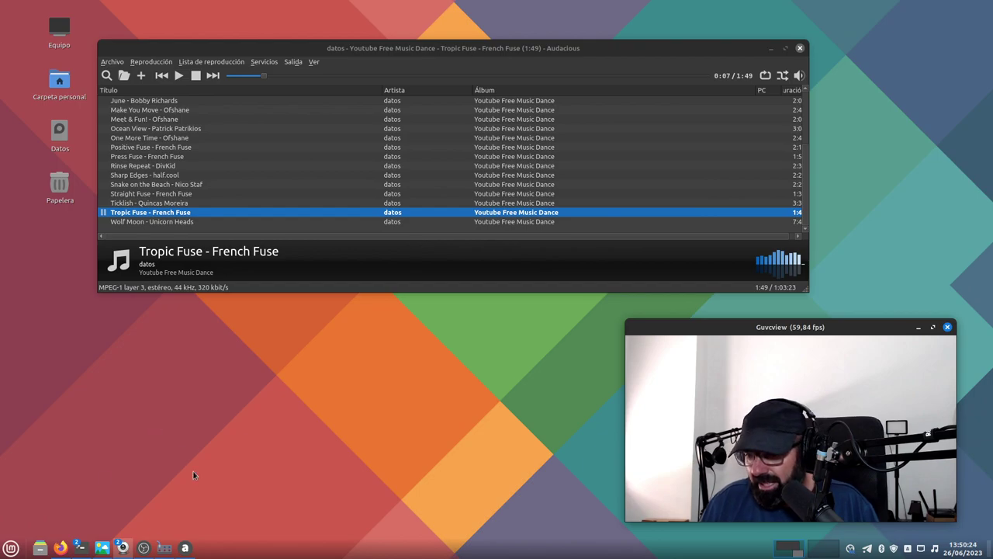
left_click(143, 547)
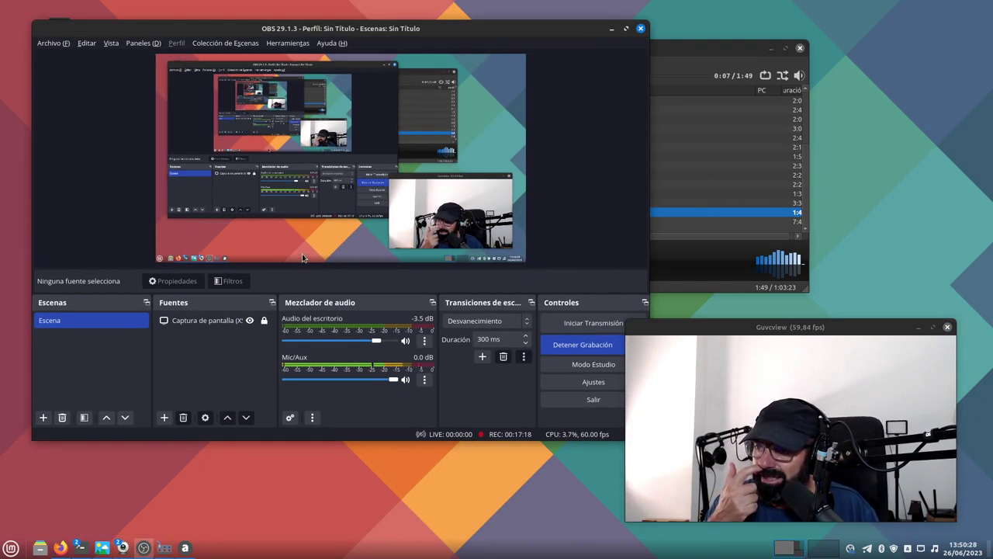